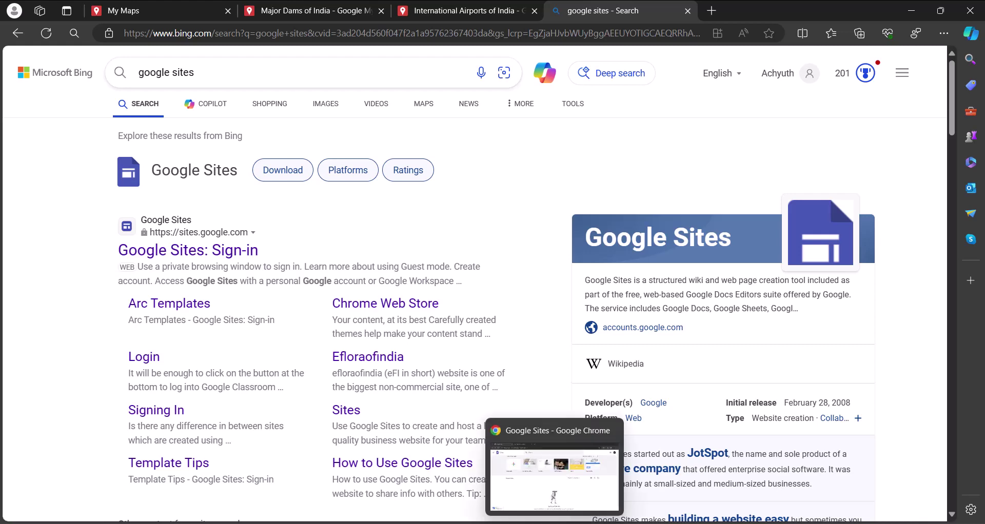
Bring the Chrome window with the Google Sites start page to the front
left_click(554, 523)
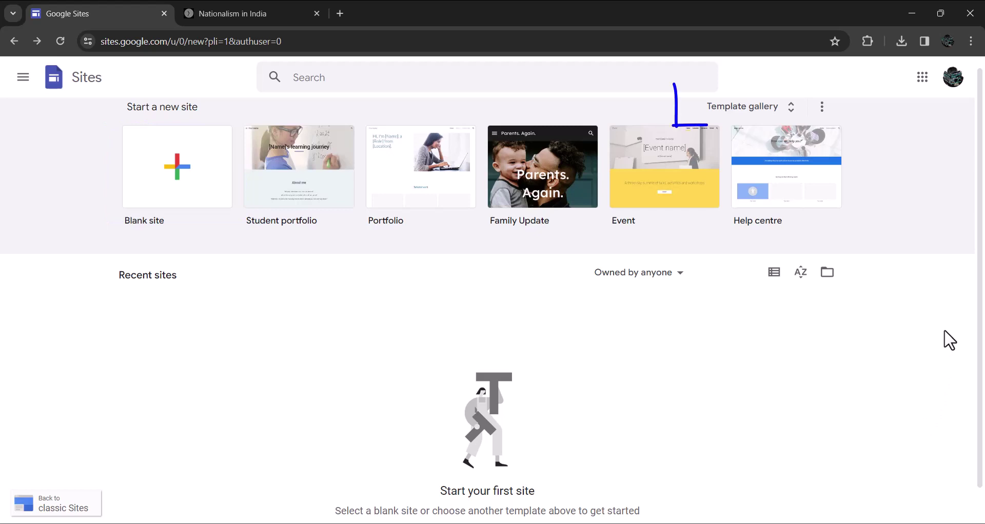
Create a new site from the Student portfolio template in the Education section of the template gallery
left_click(790, 119)
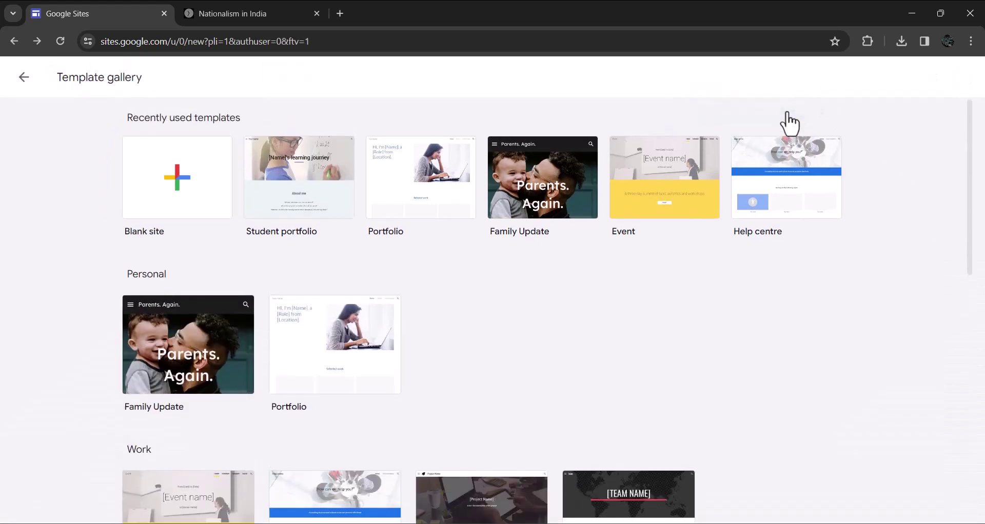
scroll(794, 353, "down", 1)
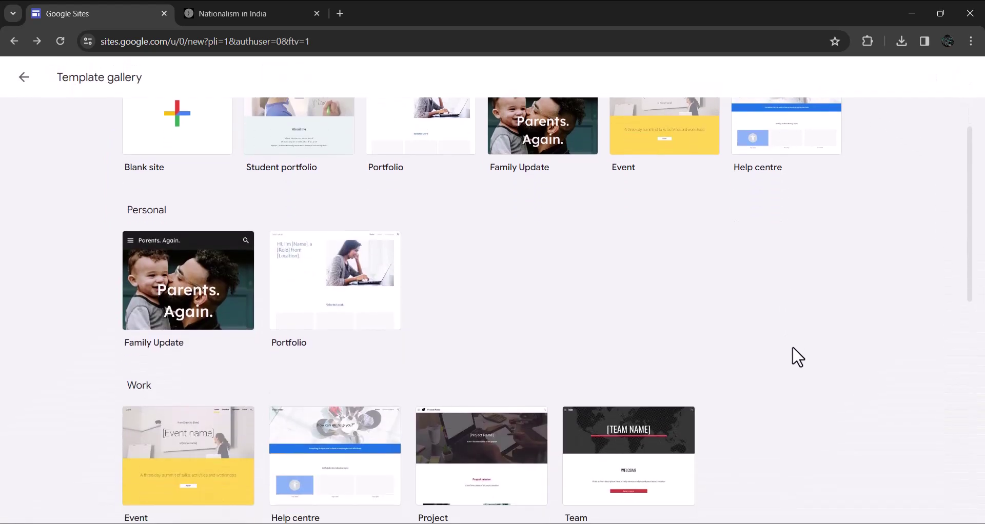
scroll(797, 357, "down", 1)
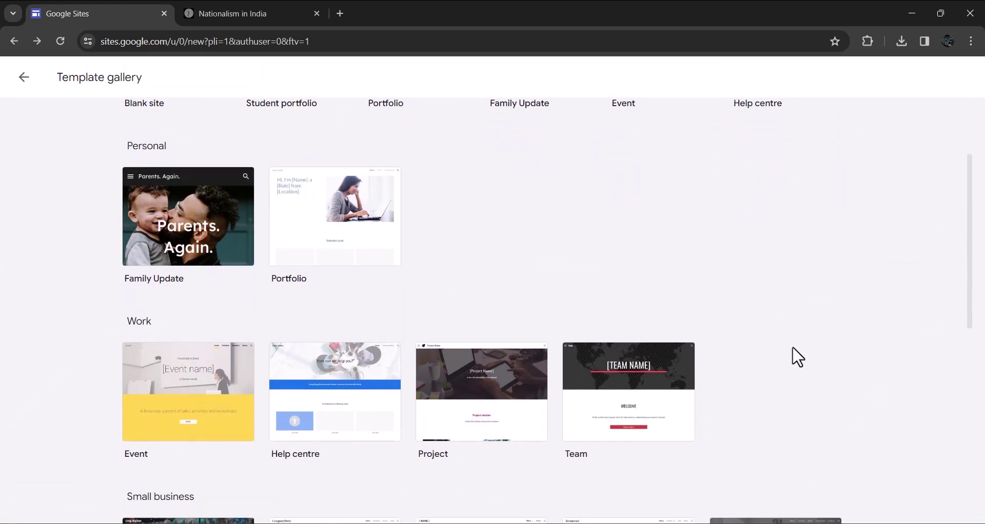
scroll(797, 357, "down", 1)
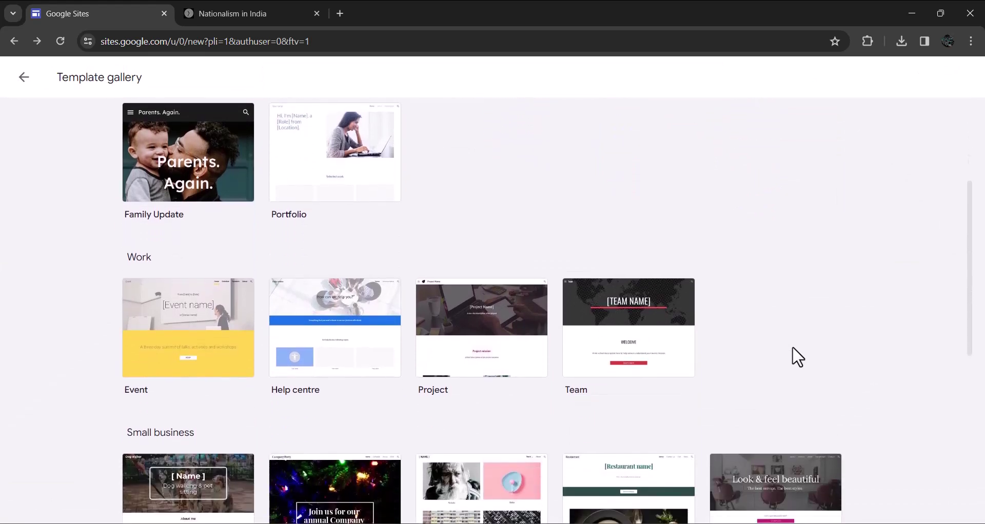
scroll(793, 349, "down", 1)
scroll(794, 349, "down", 1)
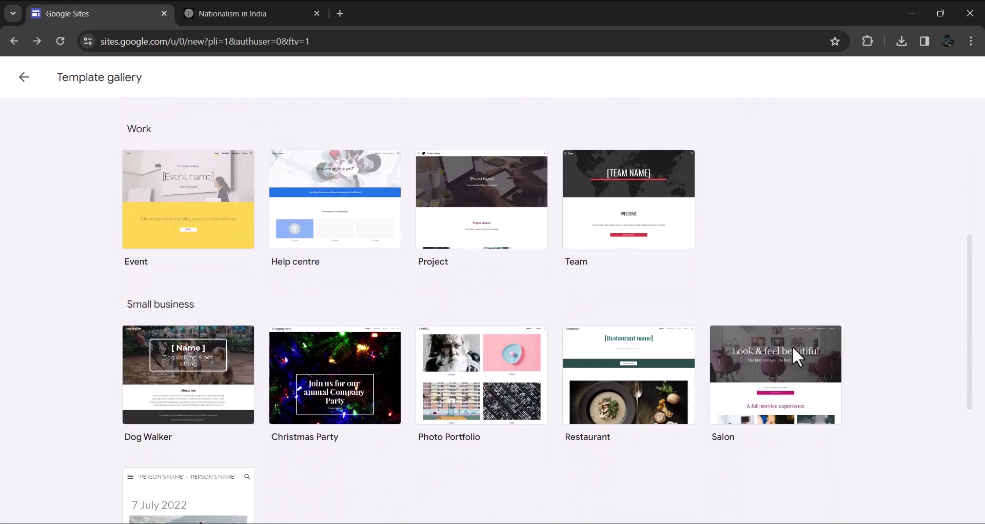
scroll(792, 347, "down", 3)
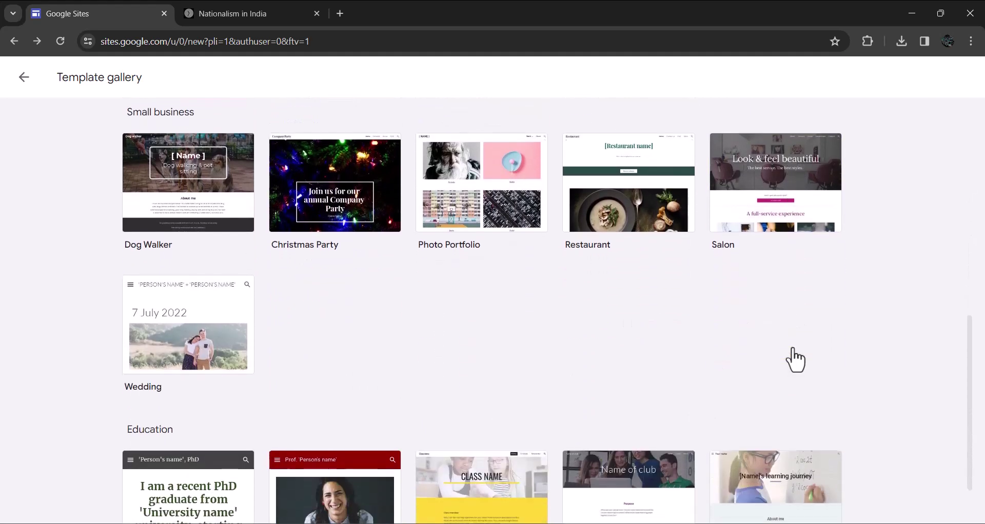
scroll(797, 357, "down", 1)
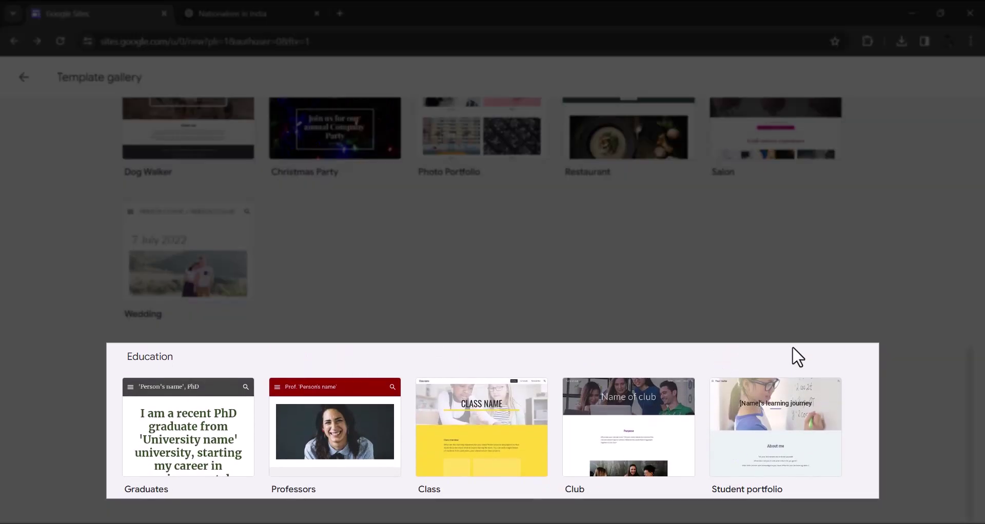
left_click(783, 431)
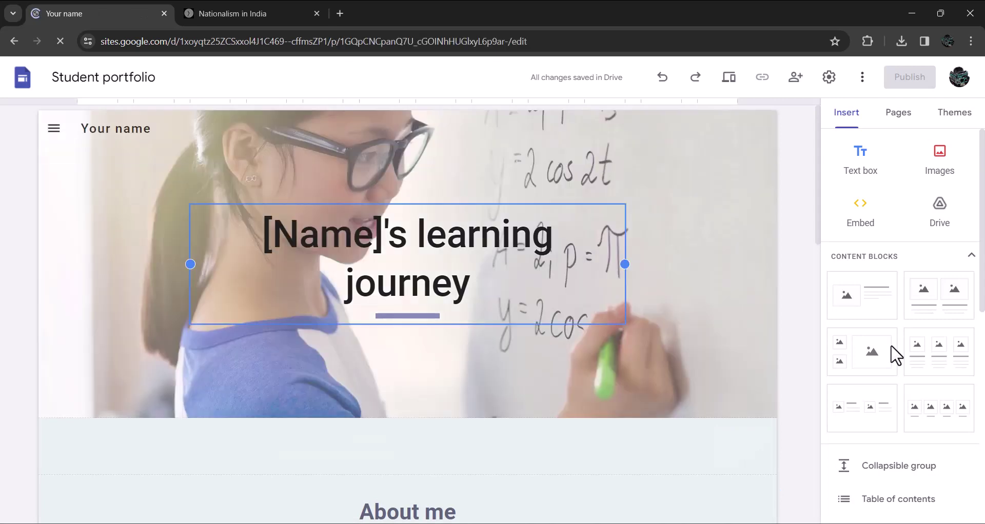
Name the site Ravi and upload School logo.png as the navigation-bar logo
mouse_move(756, 456)
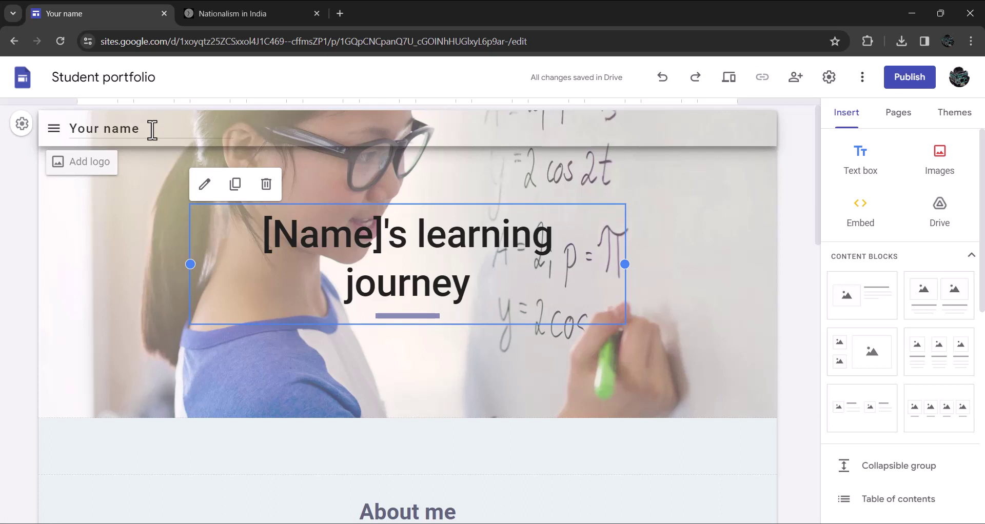
left_click_drag(152, 129, 71, 134)
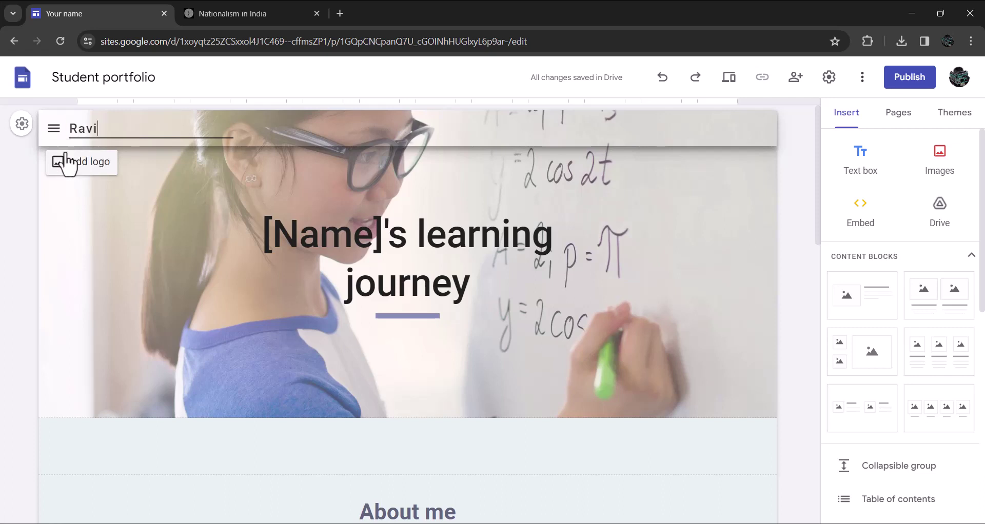
left_click(82, 163)
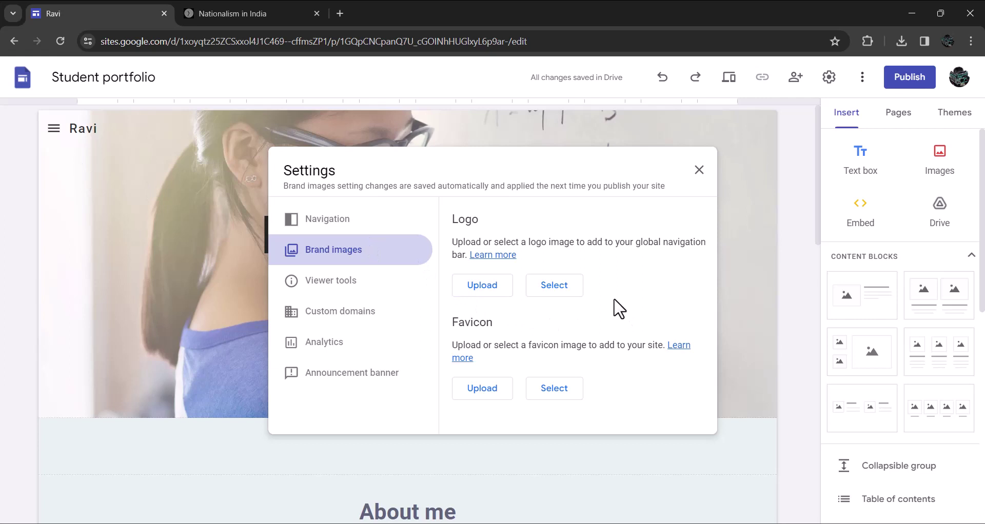
left_click(483, 287)
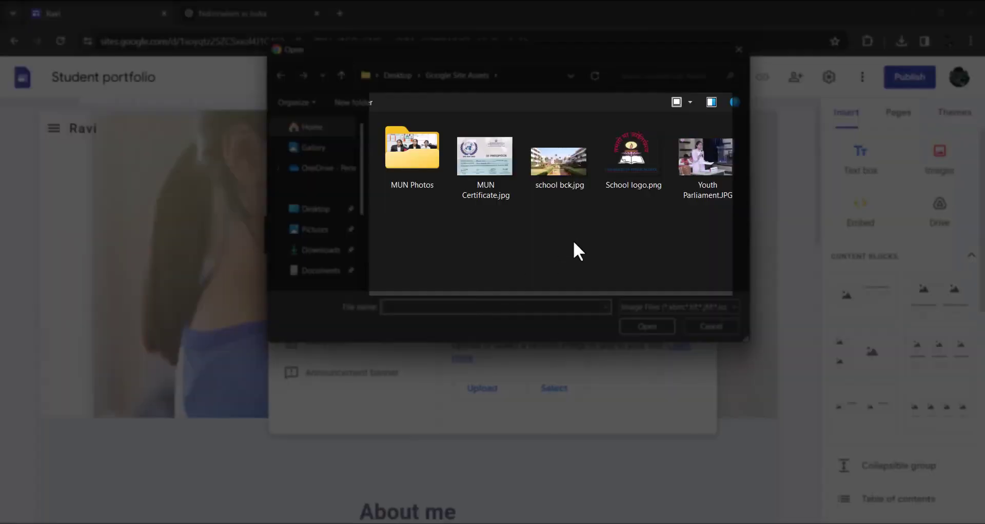
left_click(623, 167)
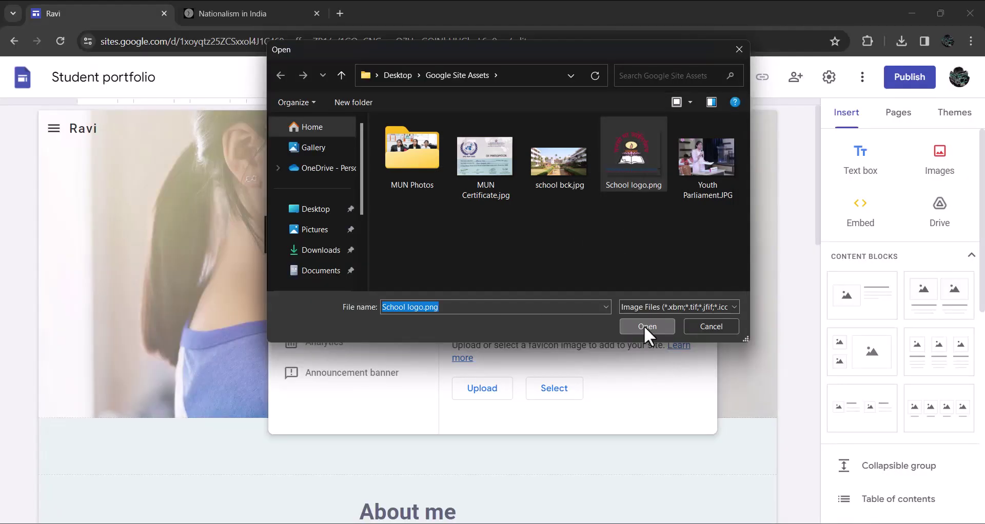
left_click(645, 326)
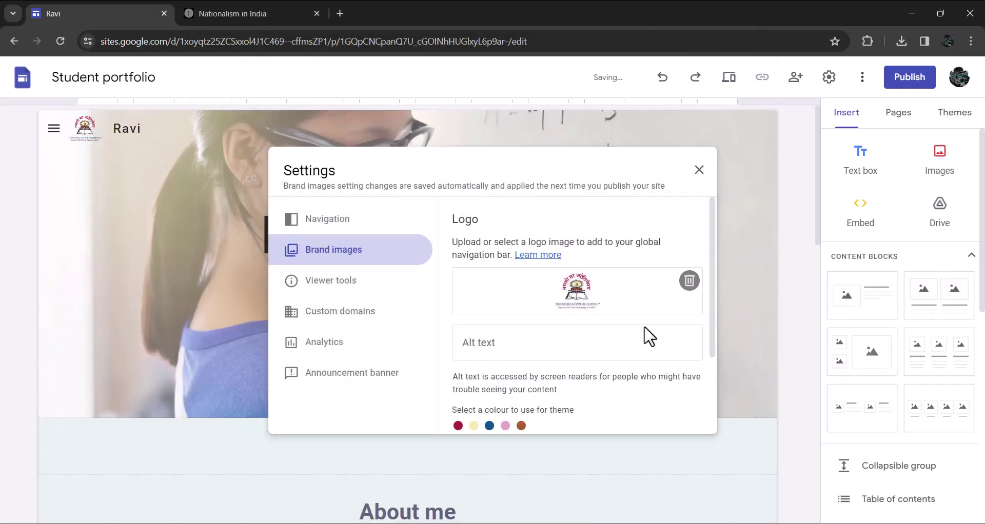
left_click(699, 170)
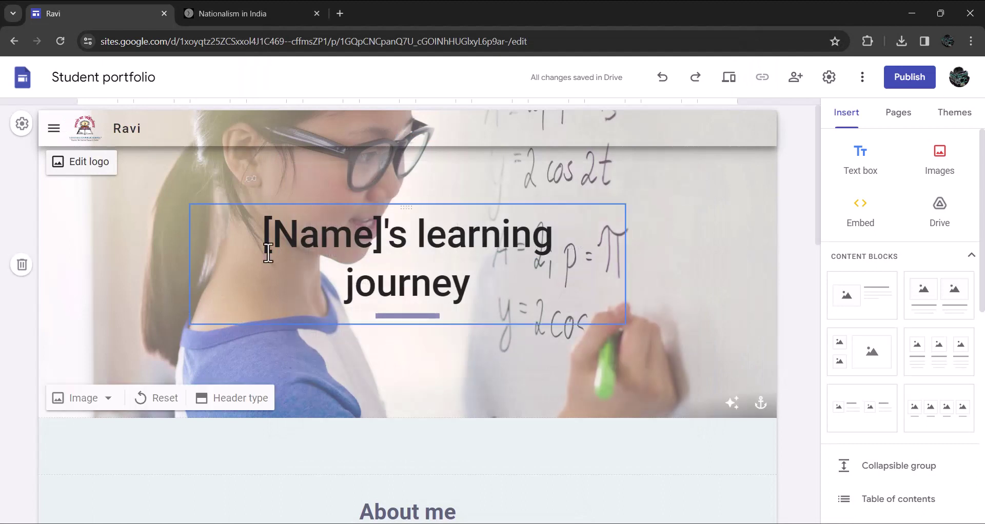
Replace the [Name] placeholder in the banner title with Ravi
left_click(379, 245)
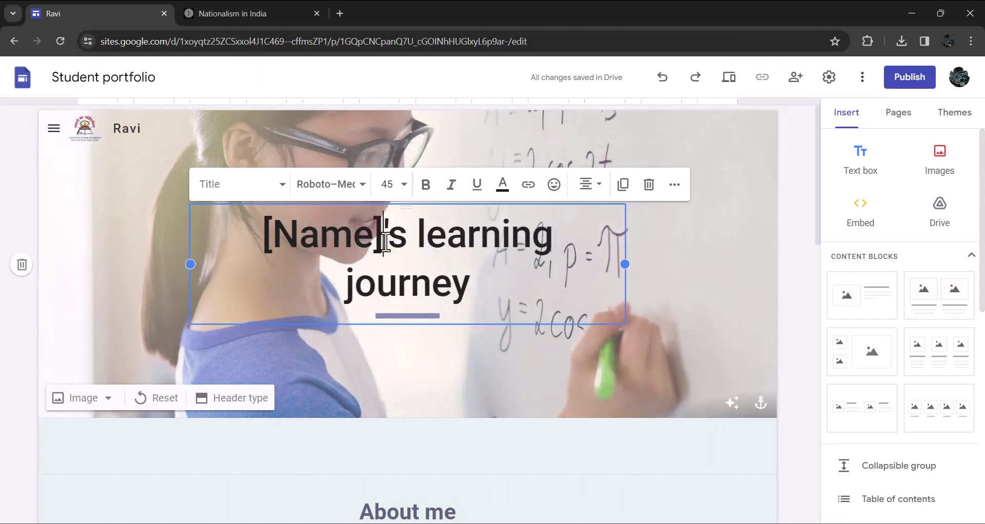
left_click_drag(383, 241, 259, 247)
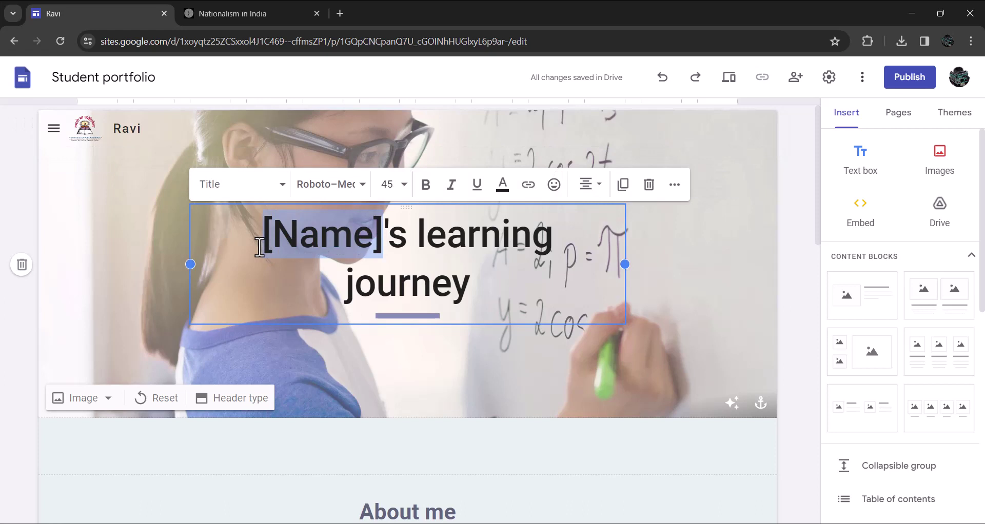
type("Ravi")
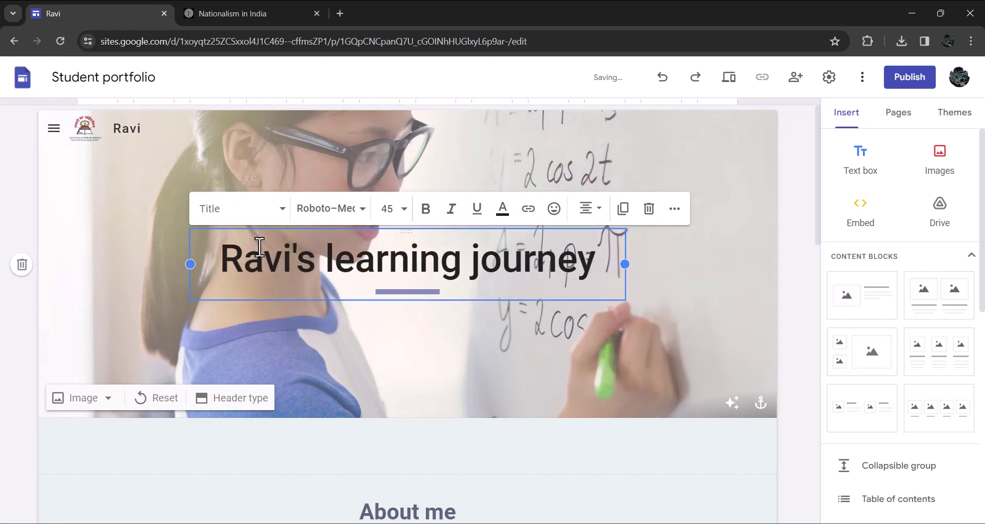
Set the header background to the notebook-and-tablet photo from the image gallery
left_click(93, 404)
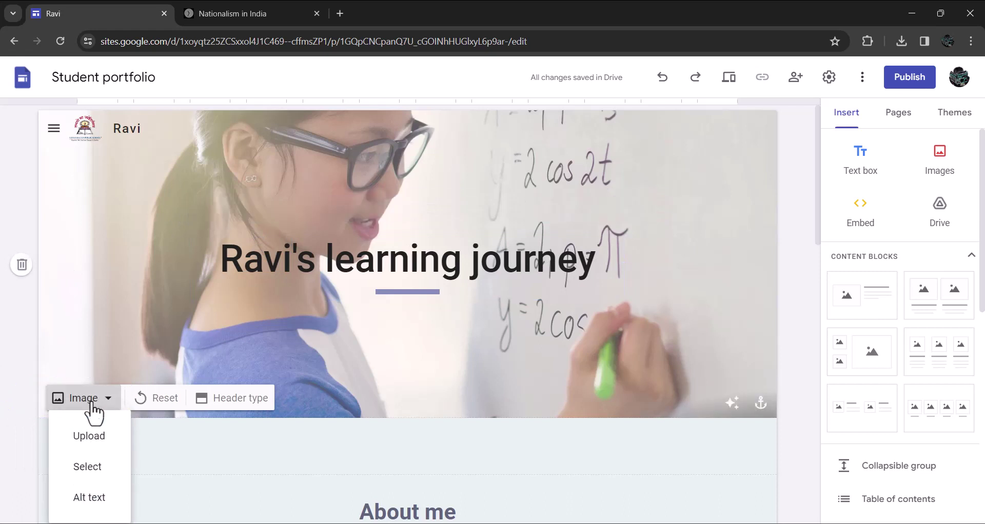
left_click(84, 467)
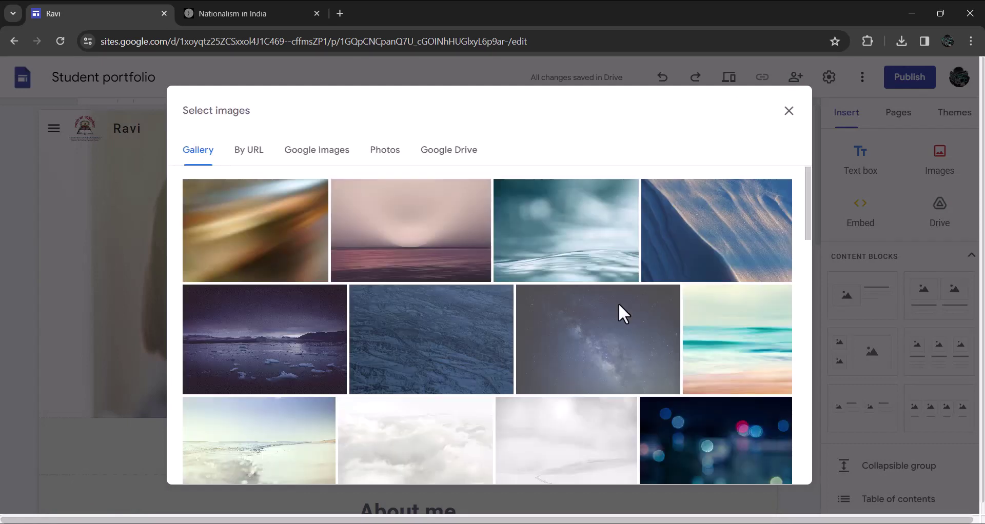
scroll(619, 310, "down", 6)
scroll(622, 315, "down", 1)
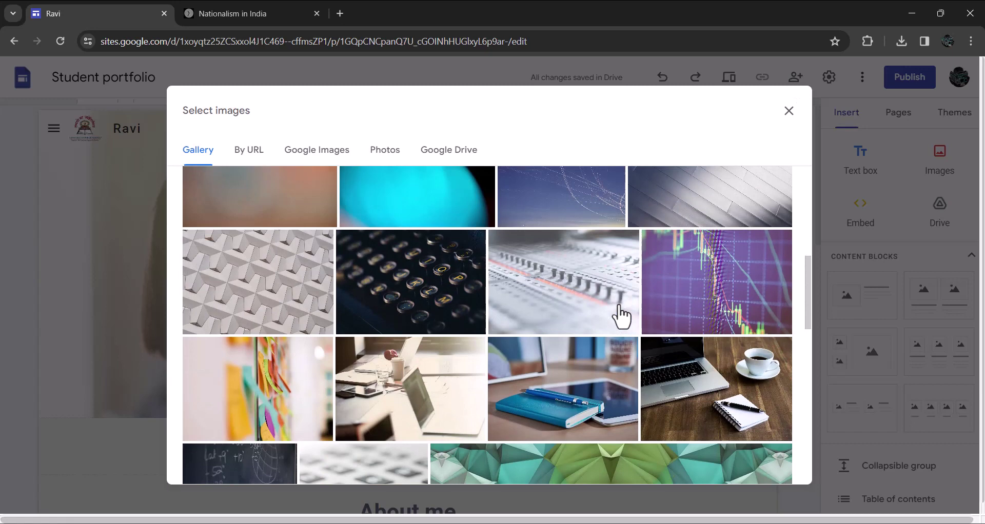
left_click(576, 378)
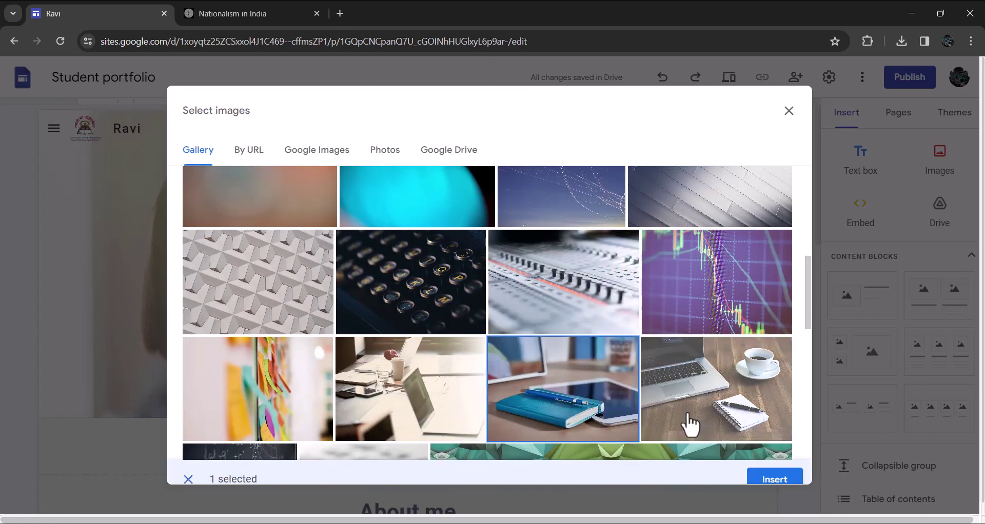
left_click(767, 476)
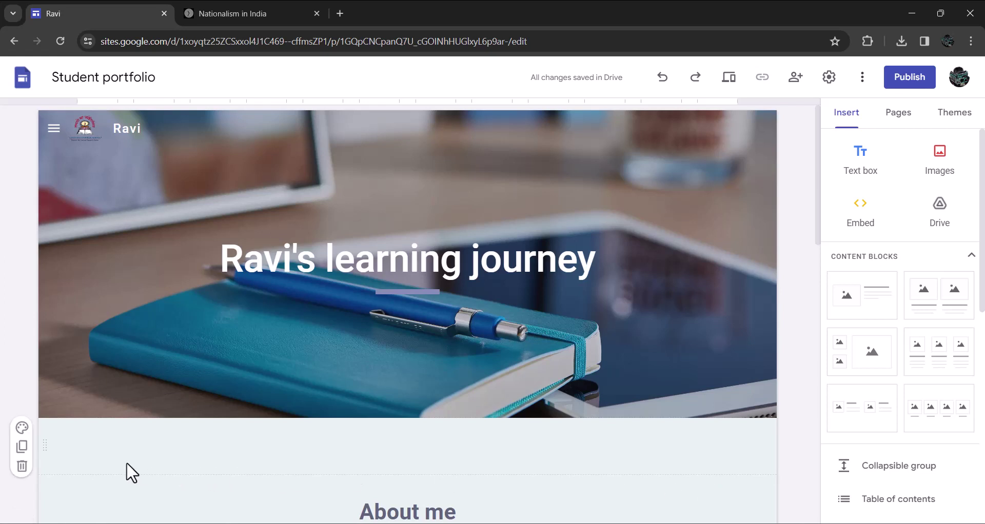
mouse_move(79, 414)
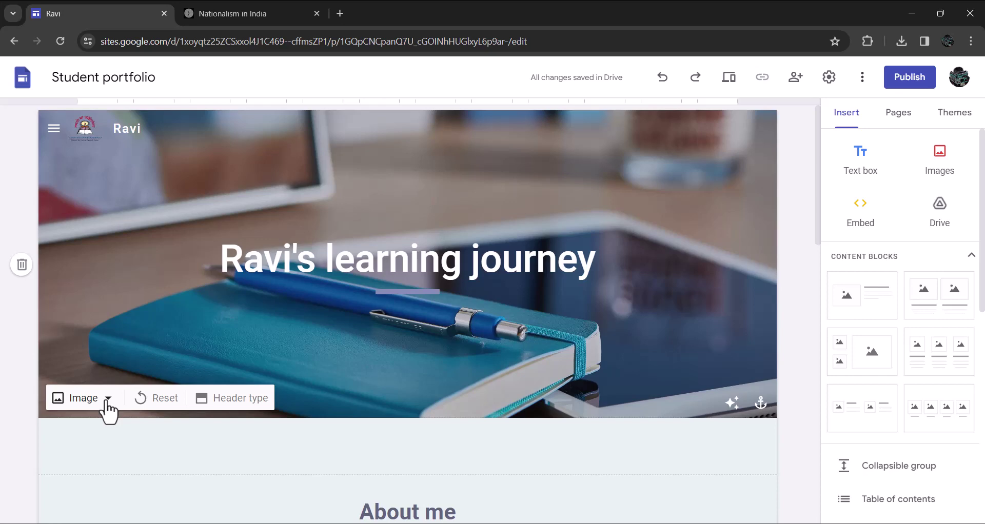
Use school bck.jpg as the header background and switch the header type to Banner
left_click(108, 403)
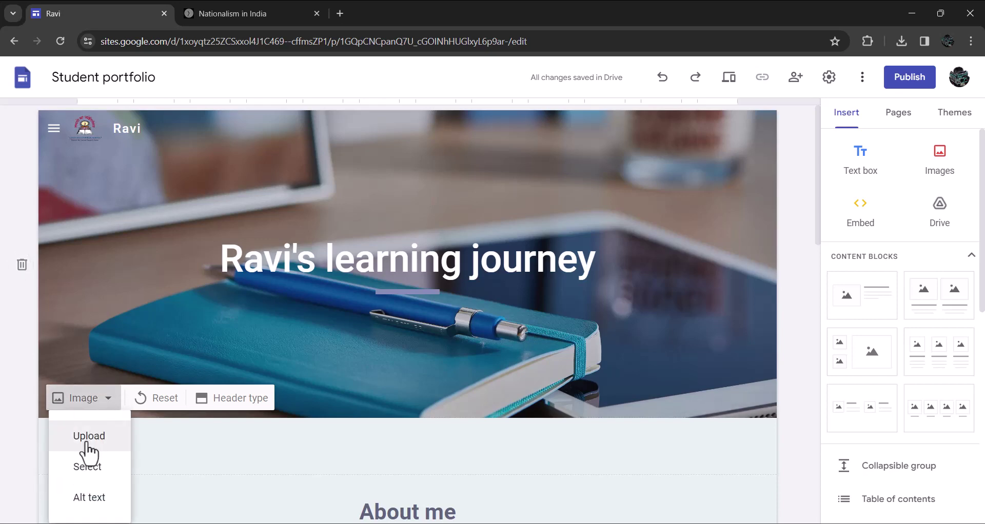
left_click(88, 440)
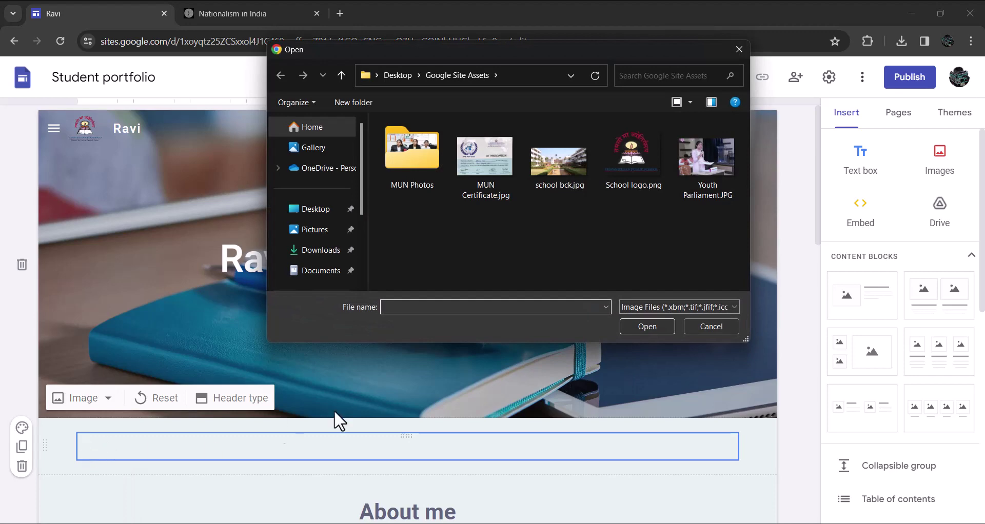
left_click(552, 165)
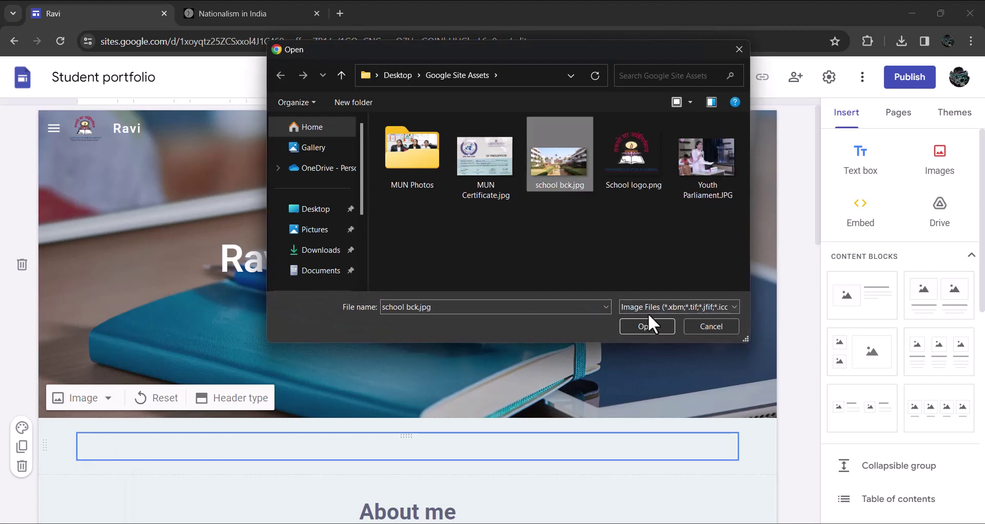
left_click(647, 327)
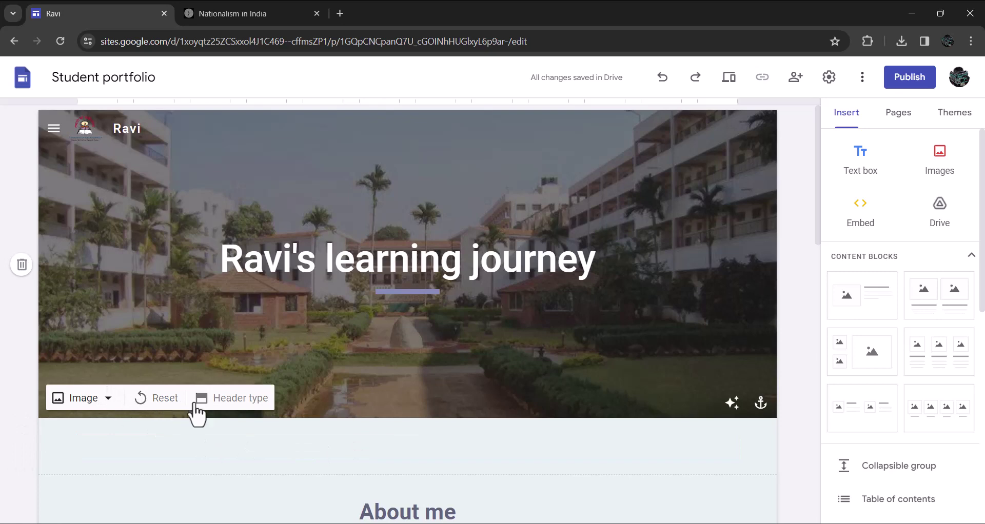
left_click(239, 405)
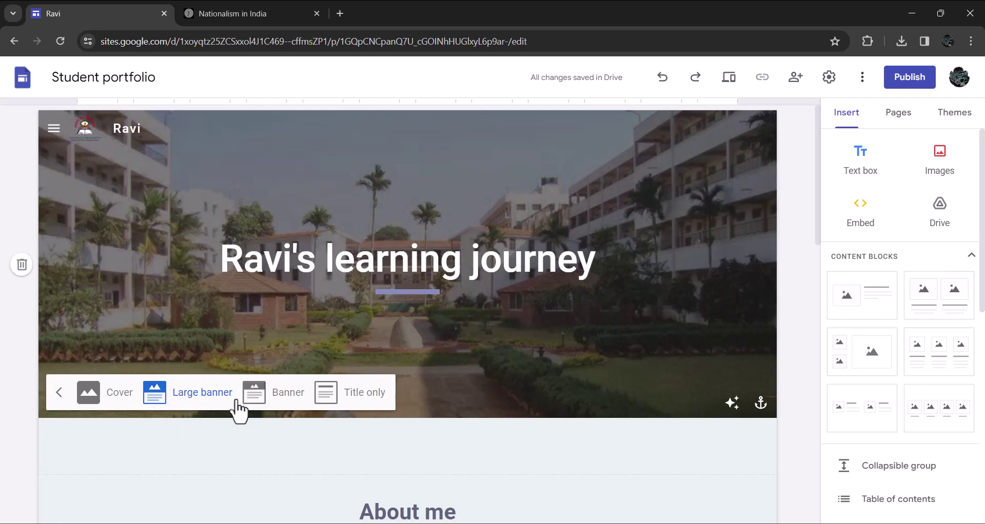
left_click(287, 405)
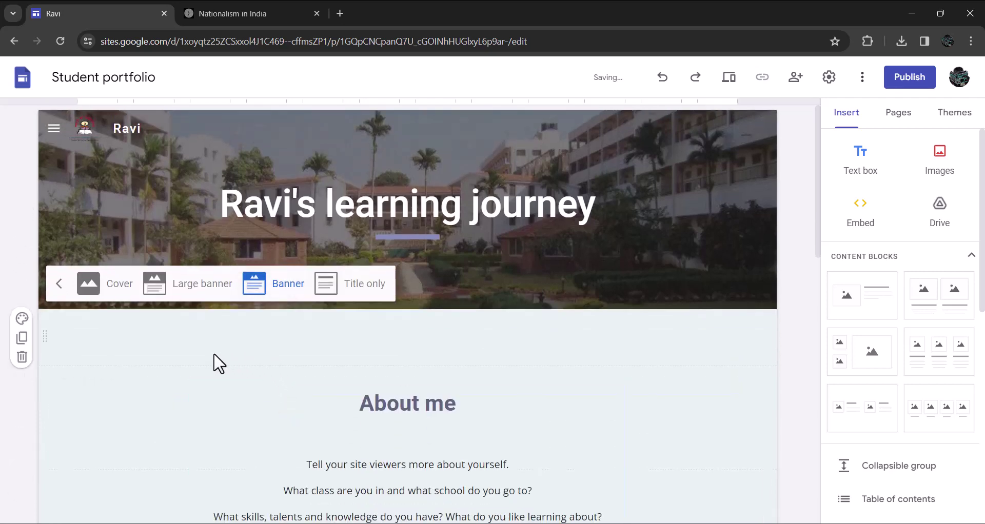
Restyle the About me title with the Heading style and dark red (#980000) text colour
scroll(669, 405, "down", 3)
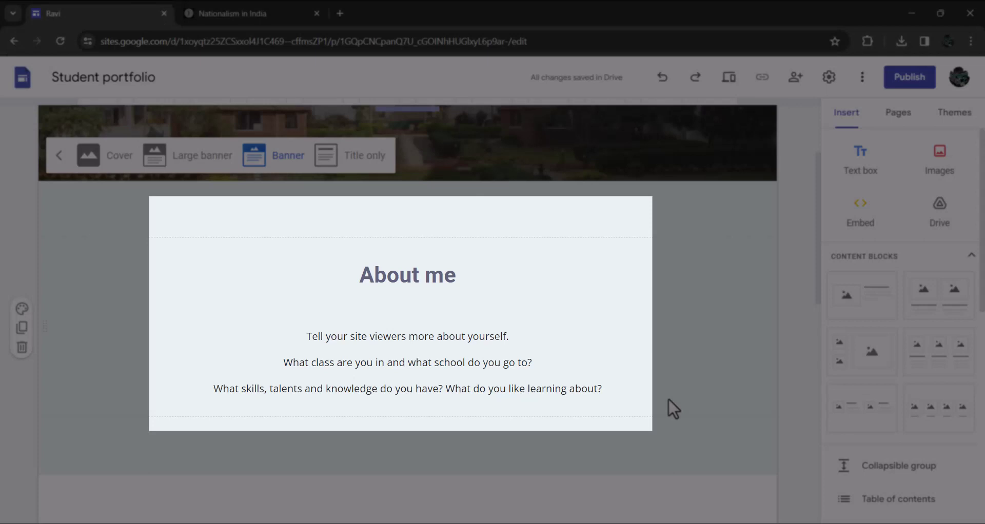
scroll(673, 409, "down", 1)
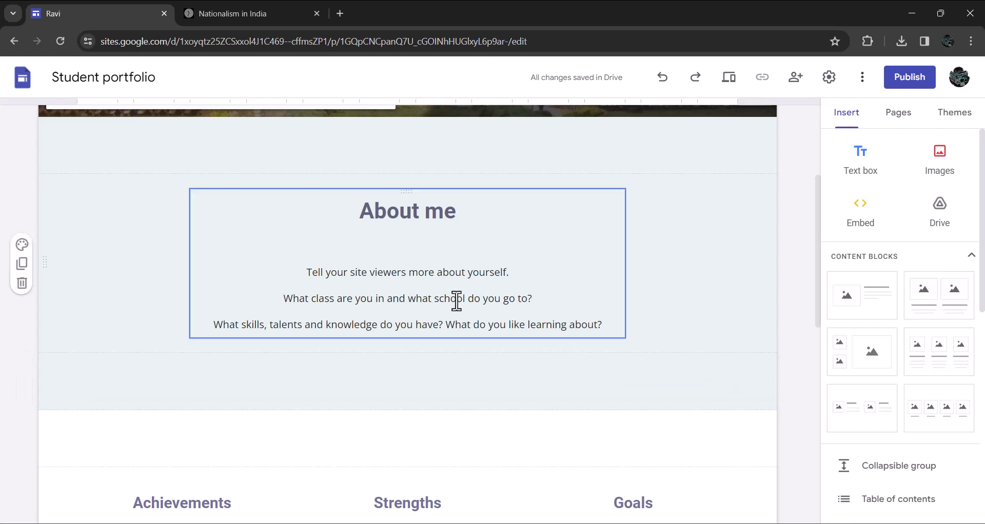
left_click(437, 288)
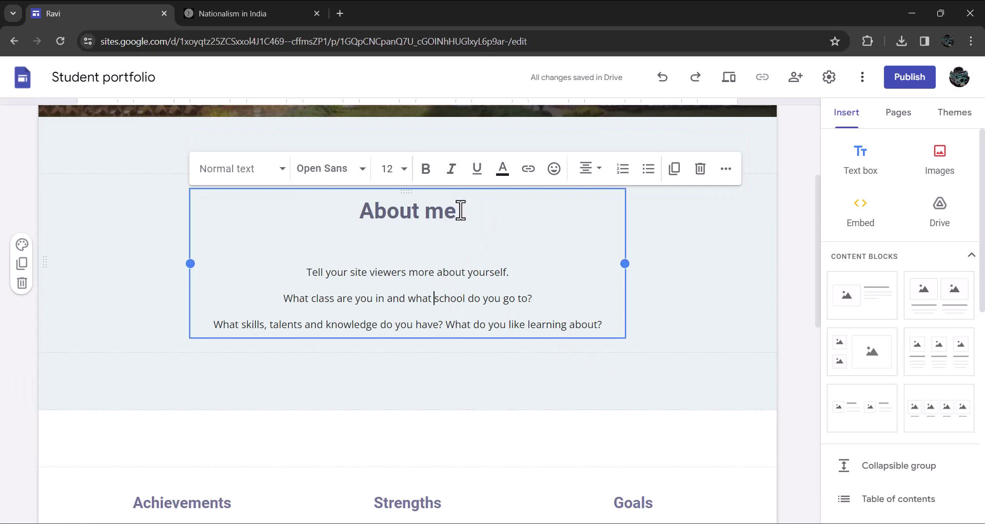
left_click_drag(457, 211, 343, 208)
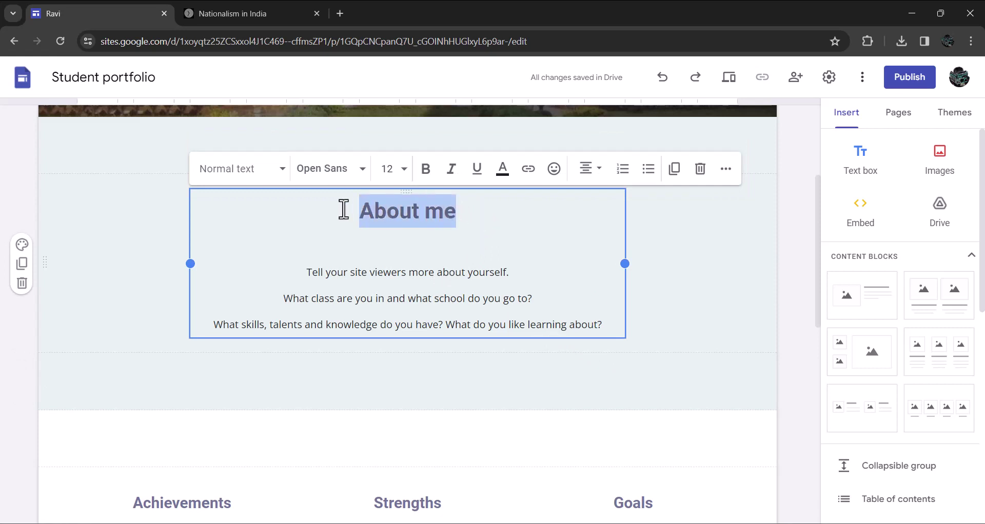
left_click(282, 175)
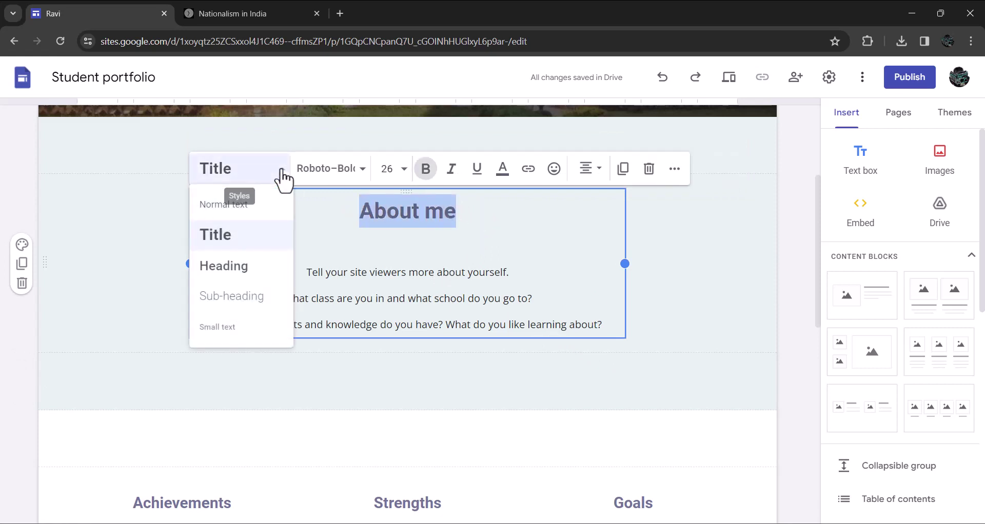
left_click(230, 271)
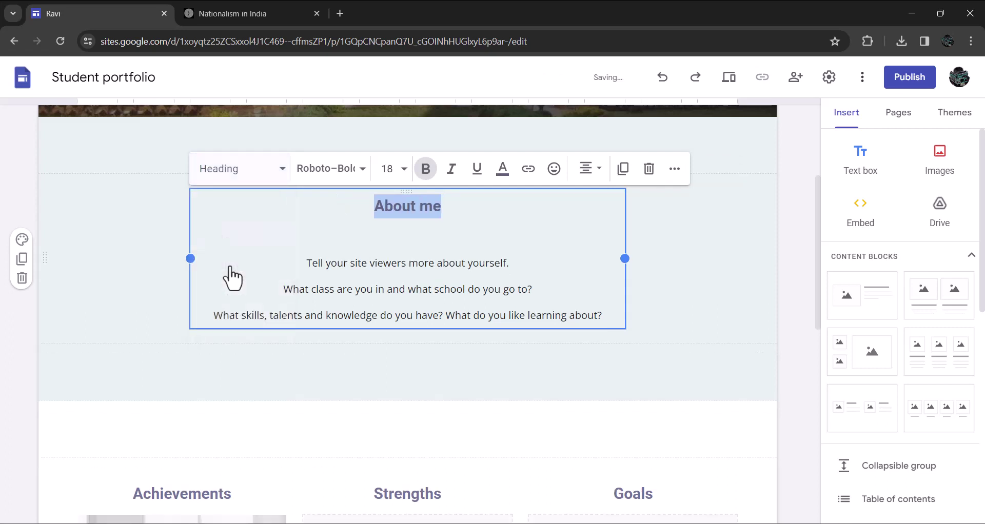
left_click(365, 175)
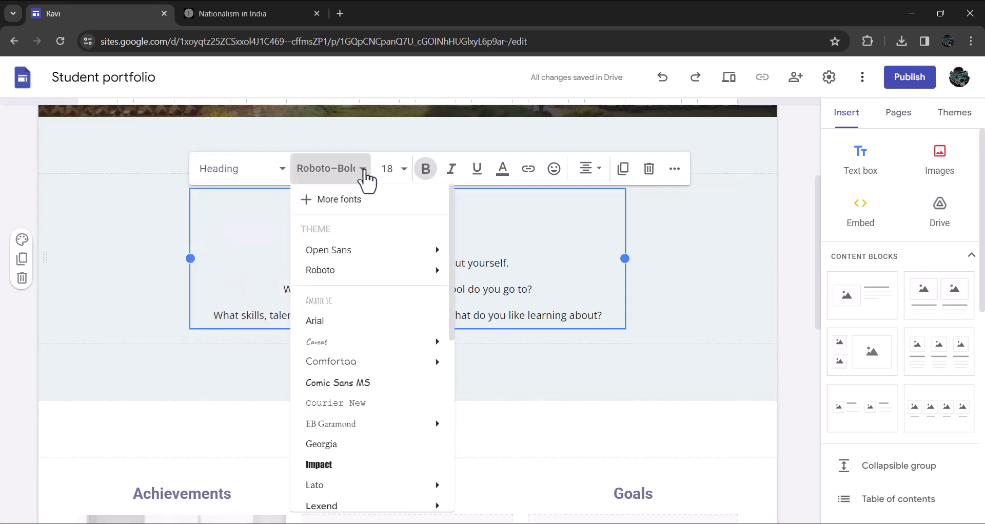
left_click(401, 172)
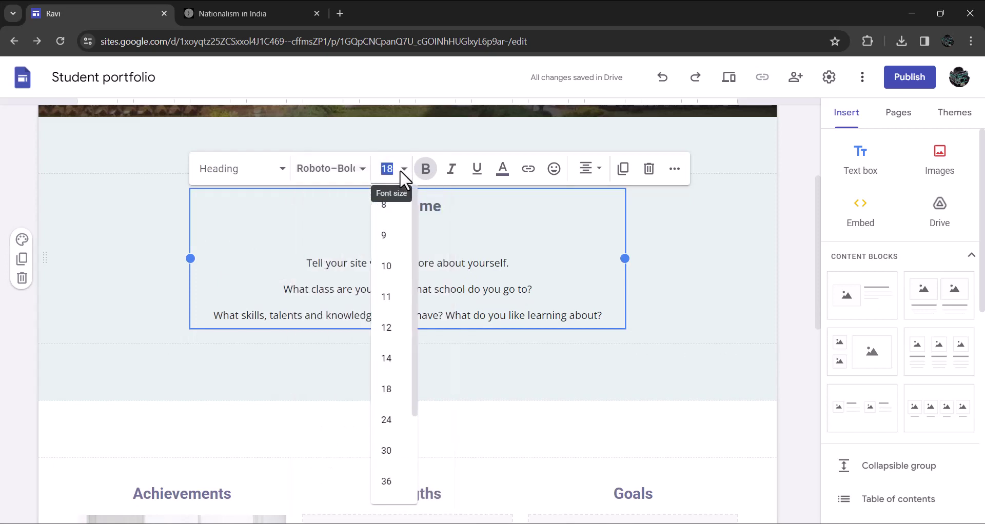
left_click(512, 181)
left_click(512, 181)
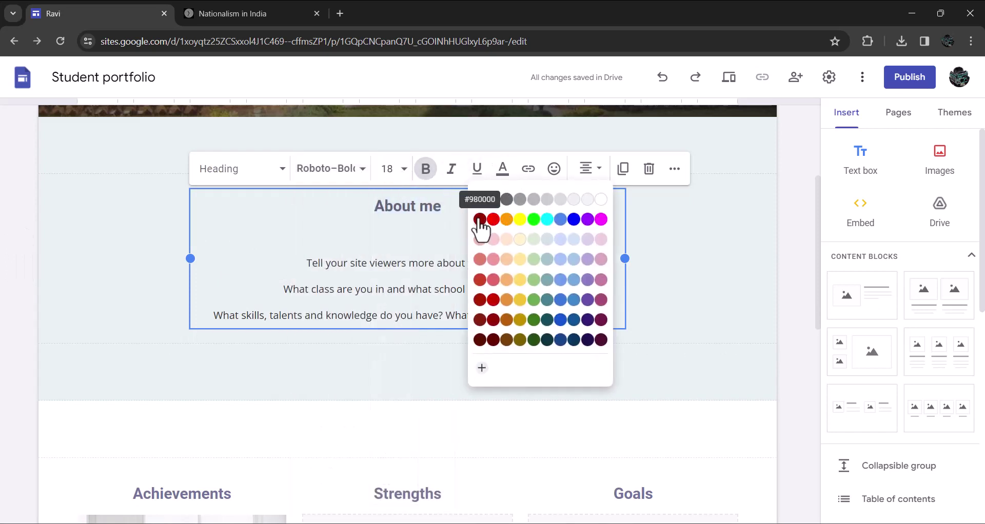
left_click(449, 227)
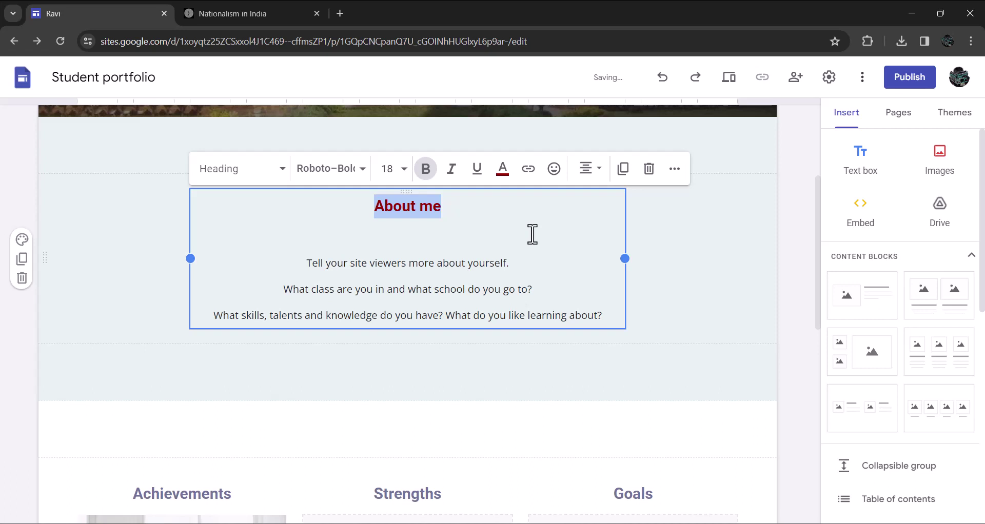
left_click(532, 234)
Replace the footer's placeholder contact text with the contact e-mail address
scroll(698, 353, "down", 5)
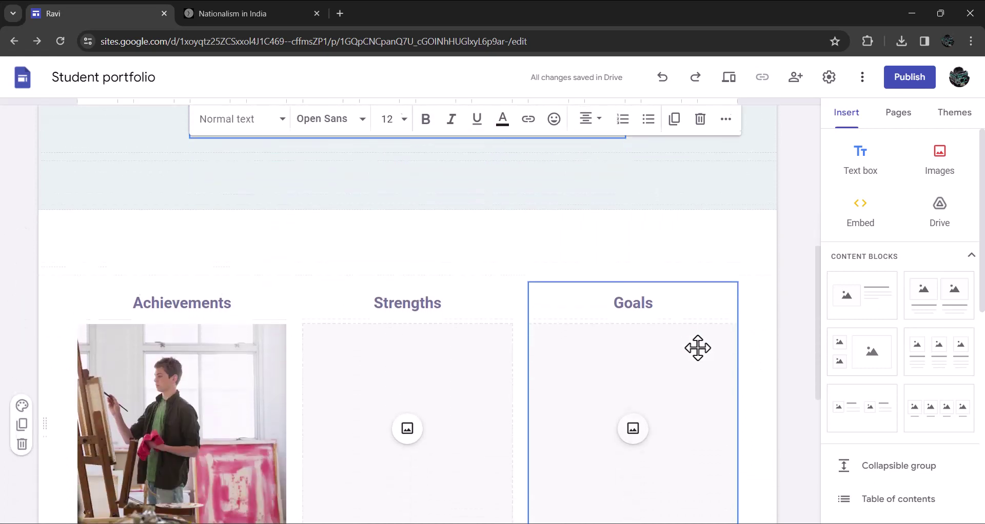
scroll(698, 348, "down", 1)
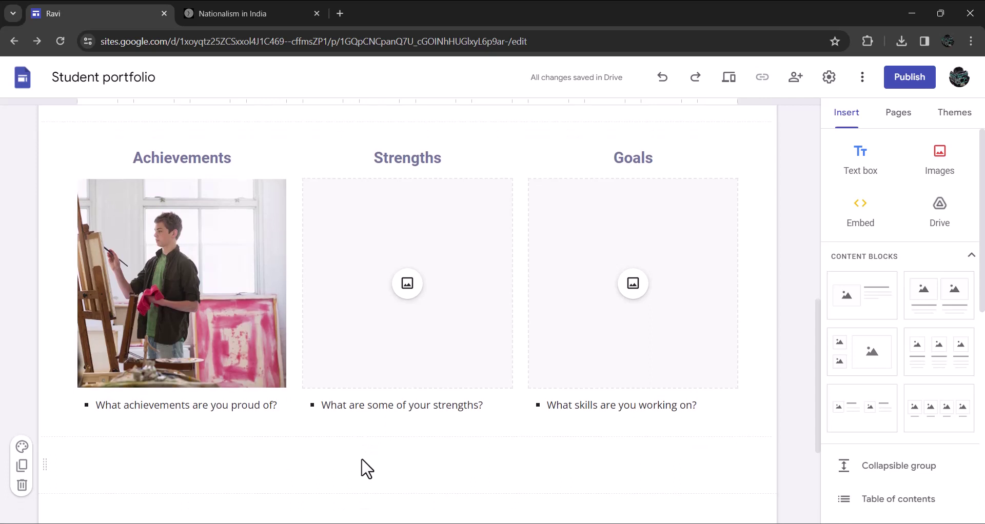
scroll(364, 466, "down", 4)
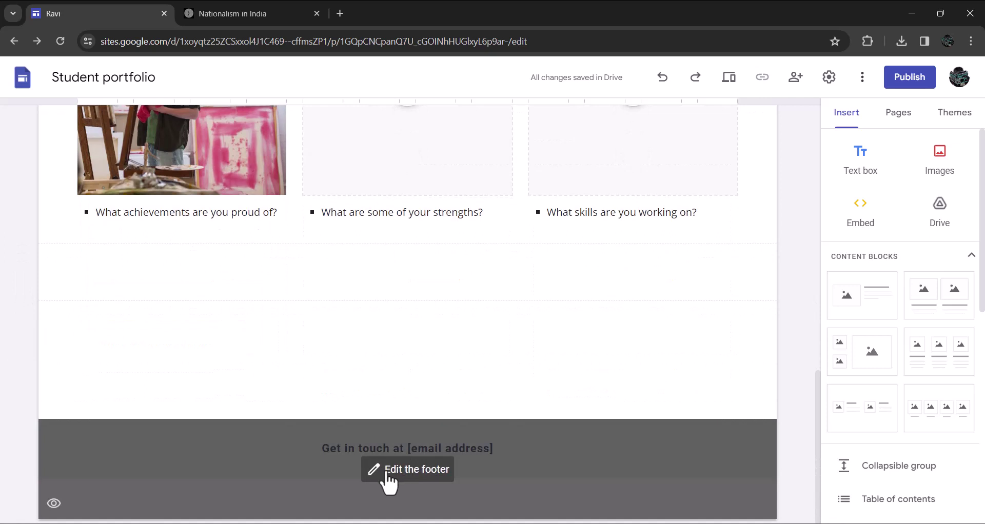
left_click(397, 480)
left_click_drag(503, 453, 299, 452)
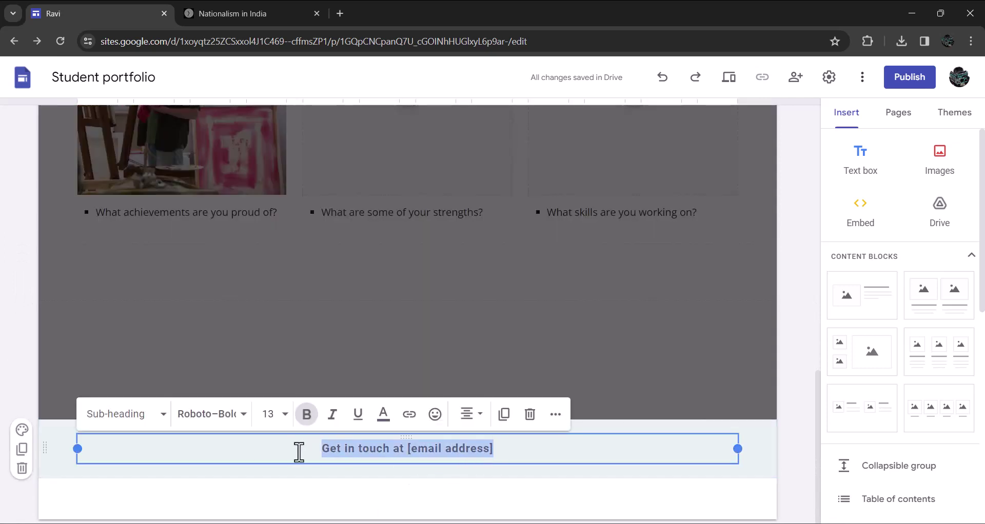
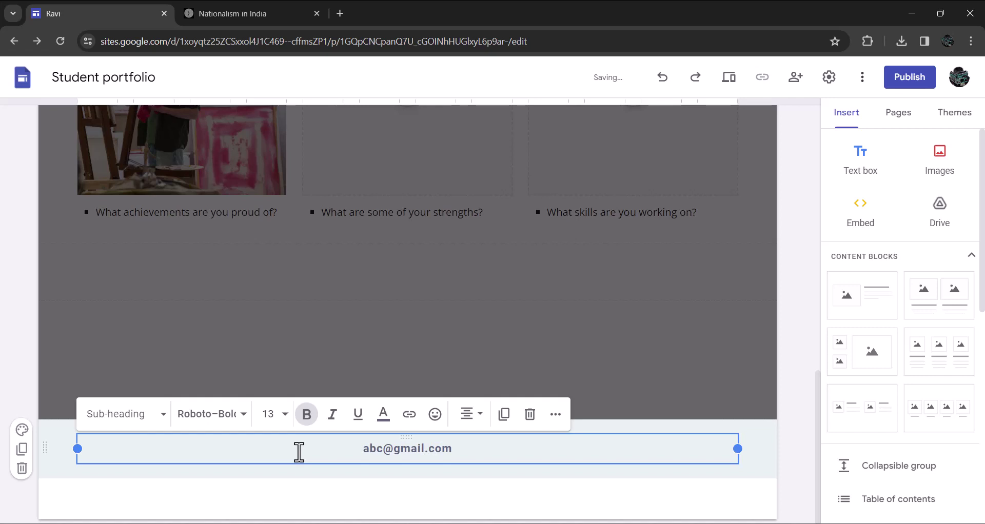
left_click(696, 392)
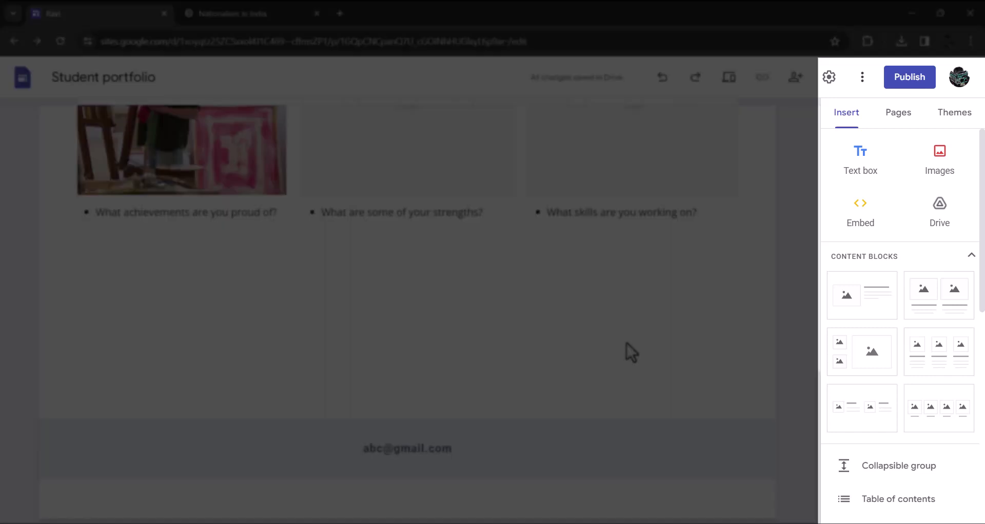
scroll(627, 343, "up", 3)
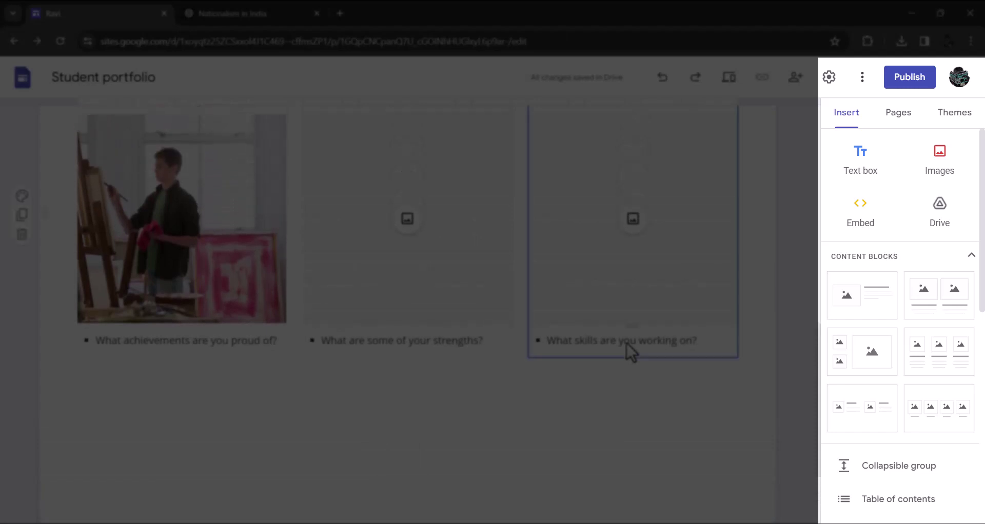
scroll(798, 417, "up", 5)
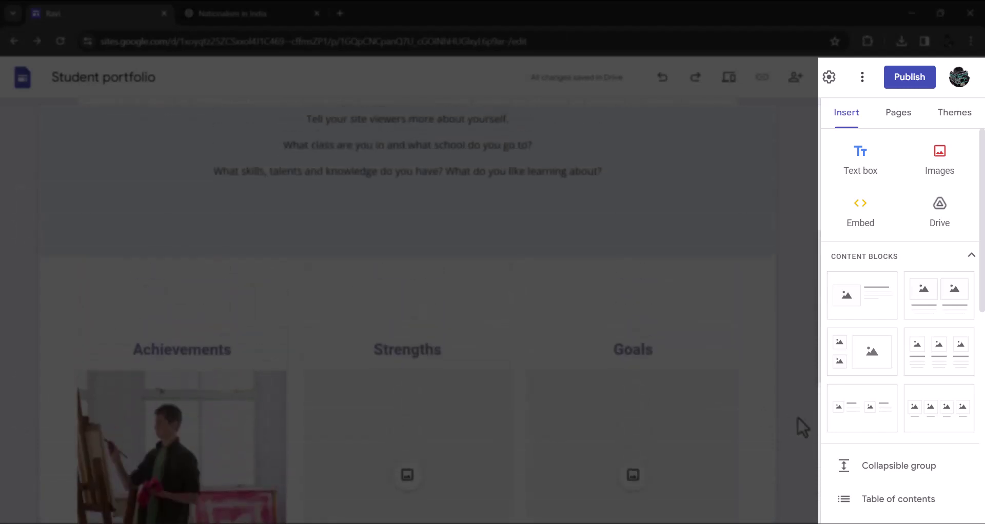
scroll(798, 418, "up", 3)
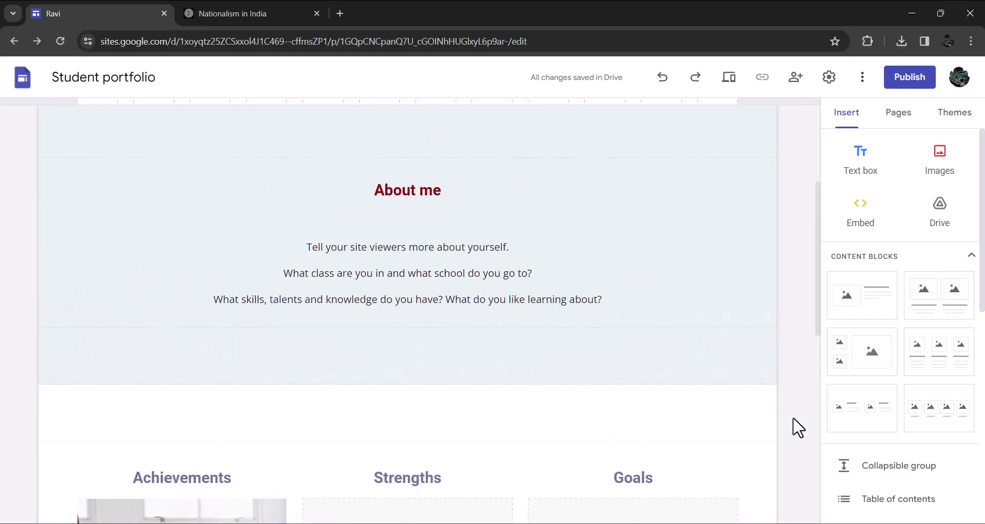
Delete the Classes, Maths, Art and Activities pages so only Home remains
left_click(898, 116)
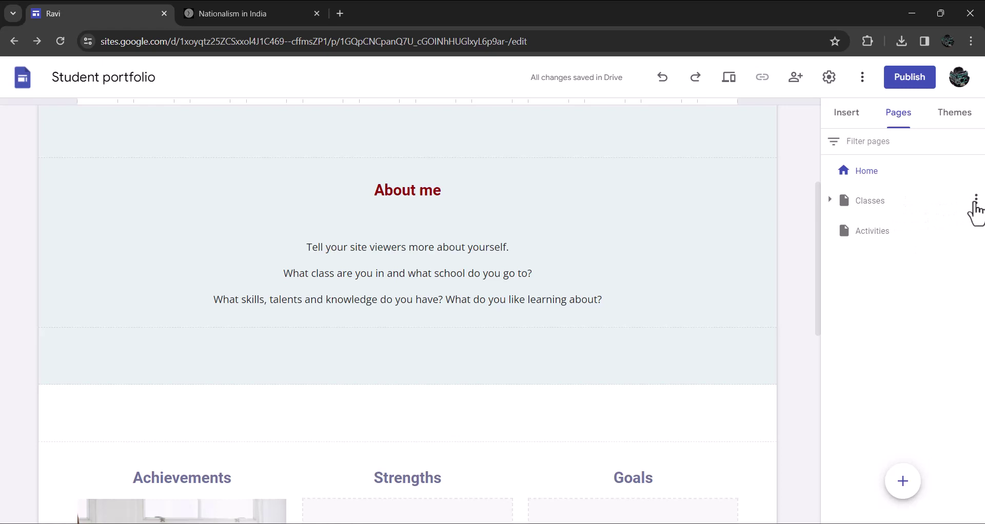
left_click(975, 201)
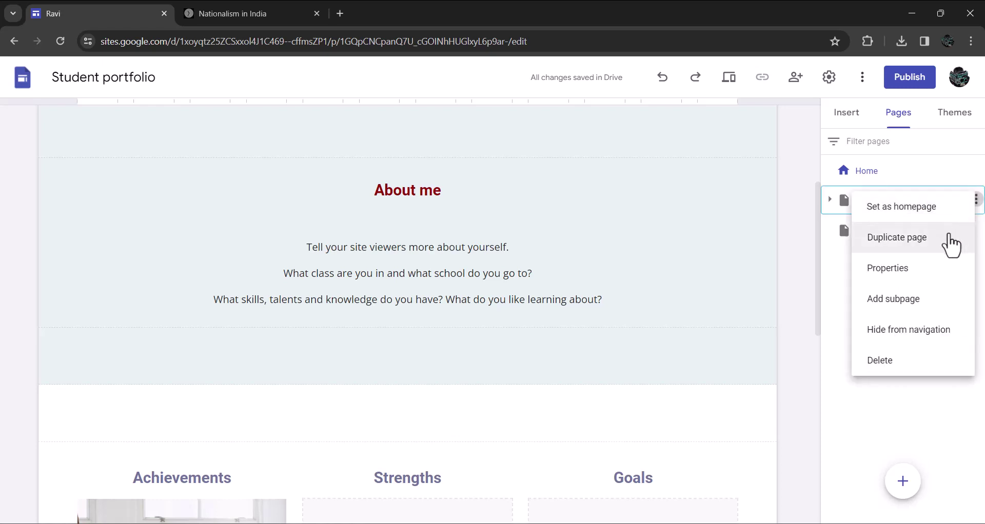
left_click(880, 362)
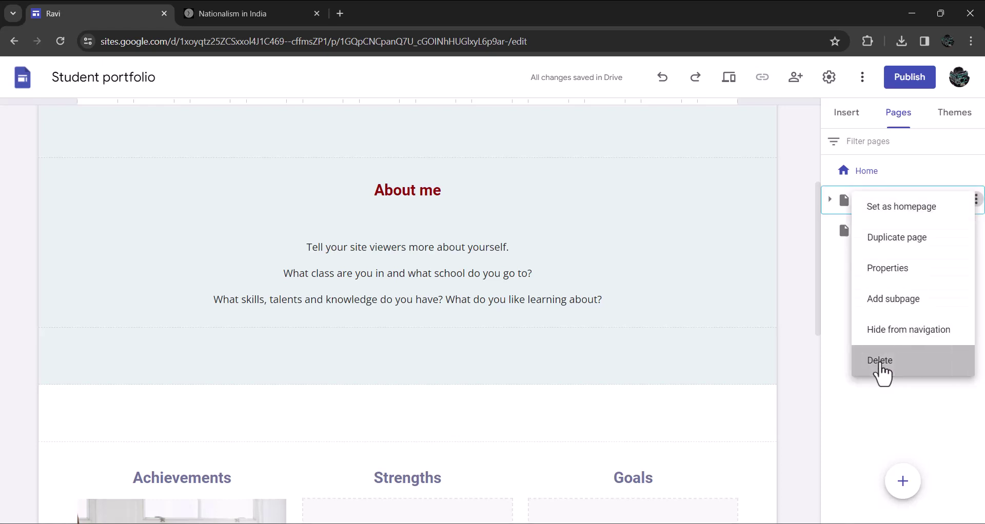
left_click(775, 336)
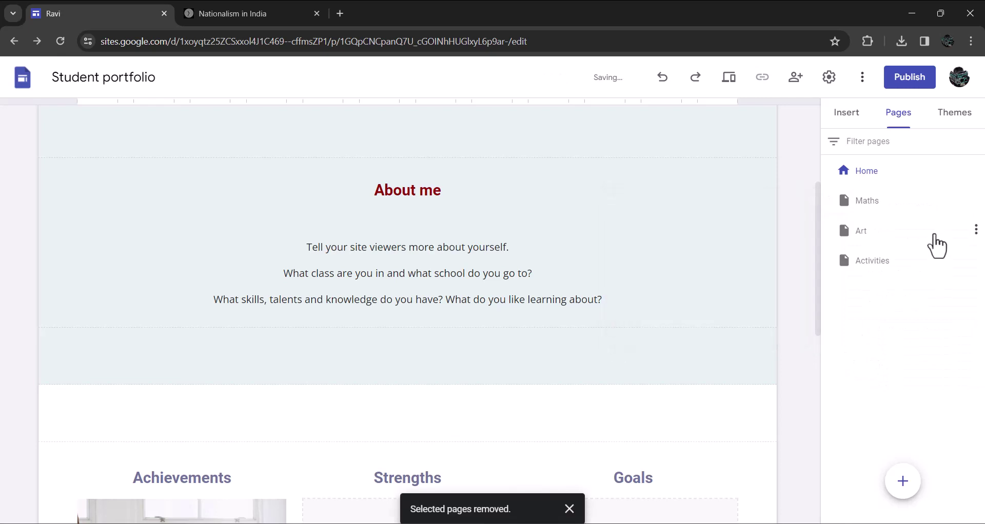
left_click(975, 200)
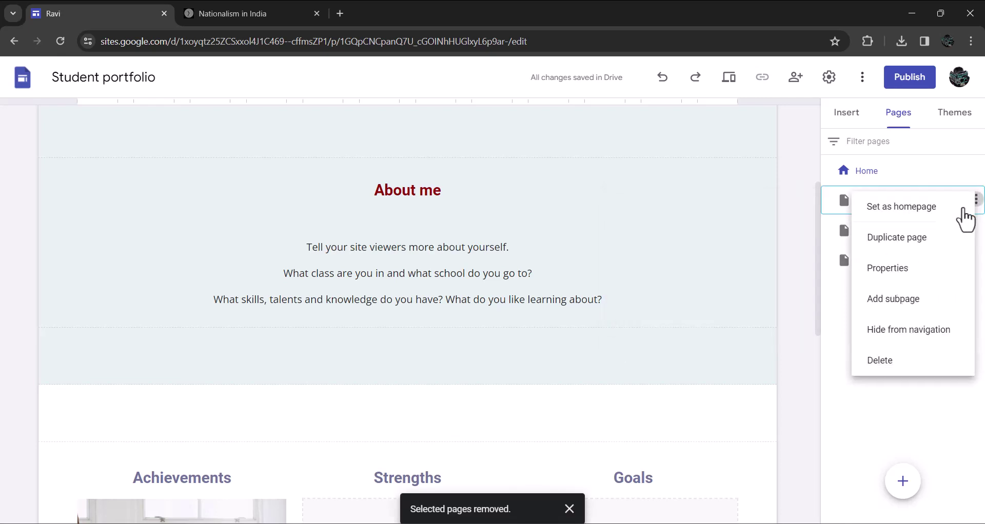
left_click(792, 278)
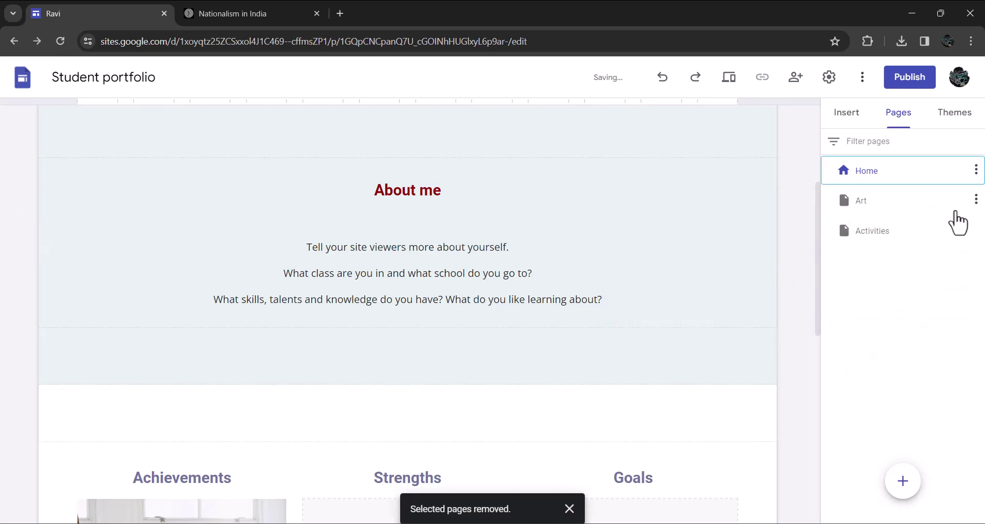
left_click(975, 201)
left_click(879, 365)
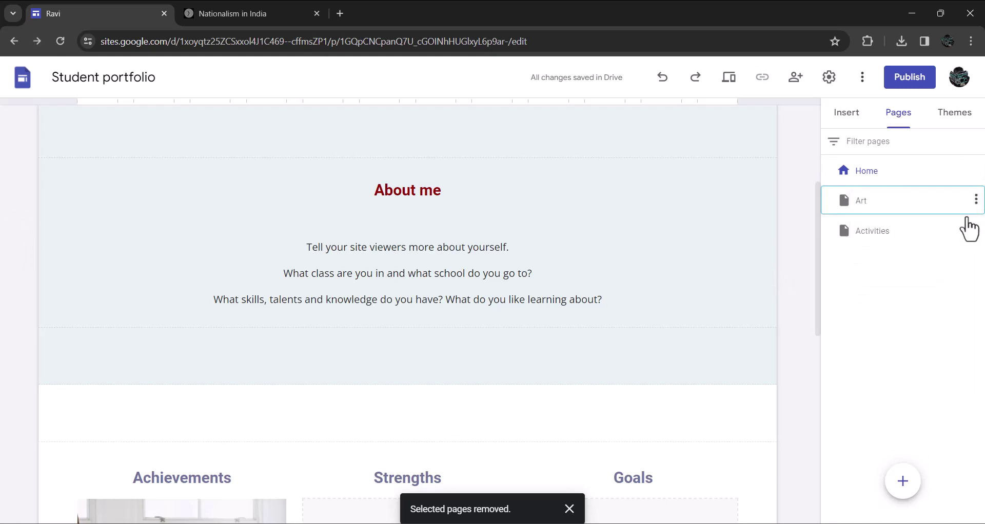
left_click(976, 200)
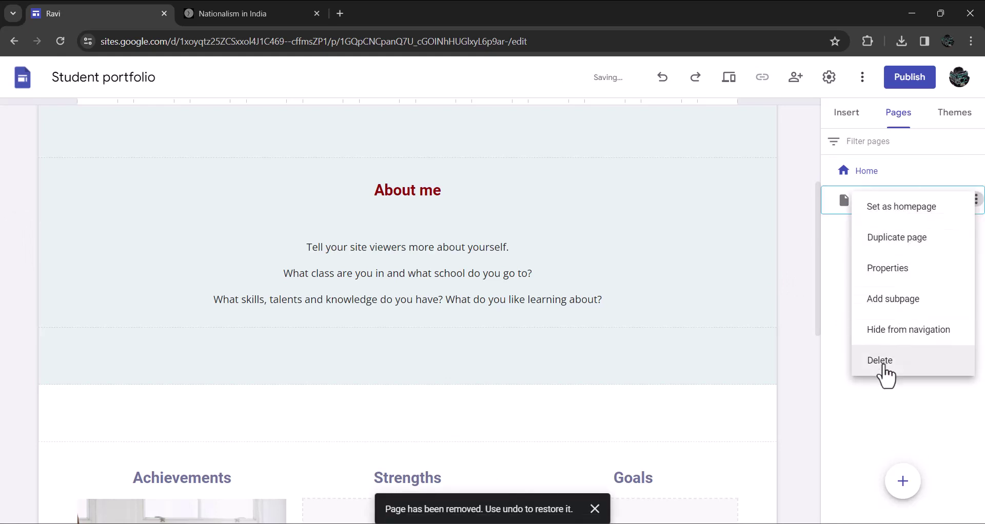
left_click(880, 366)
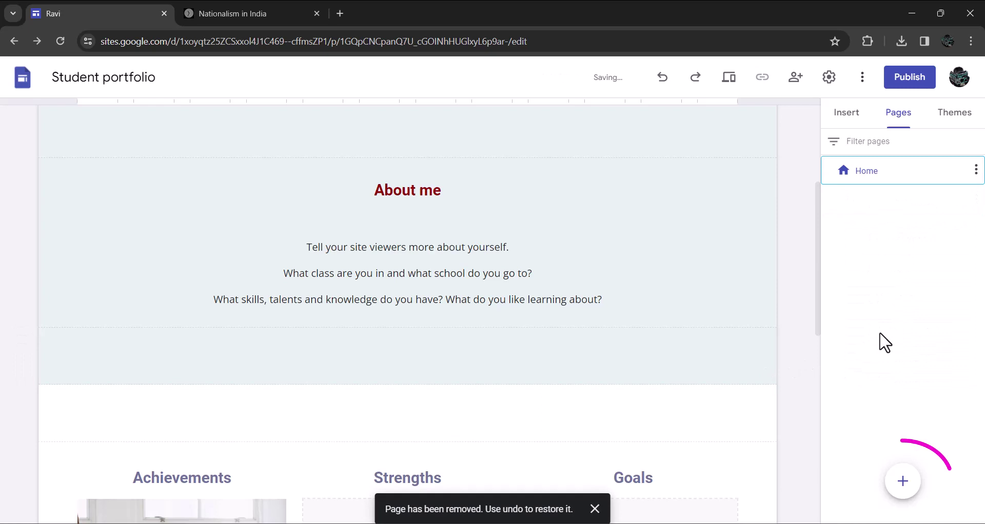
mouse_move(901, 487)
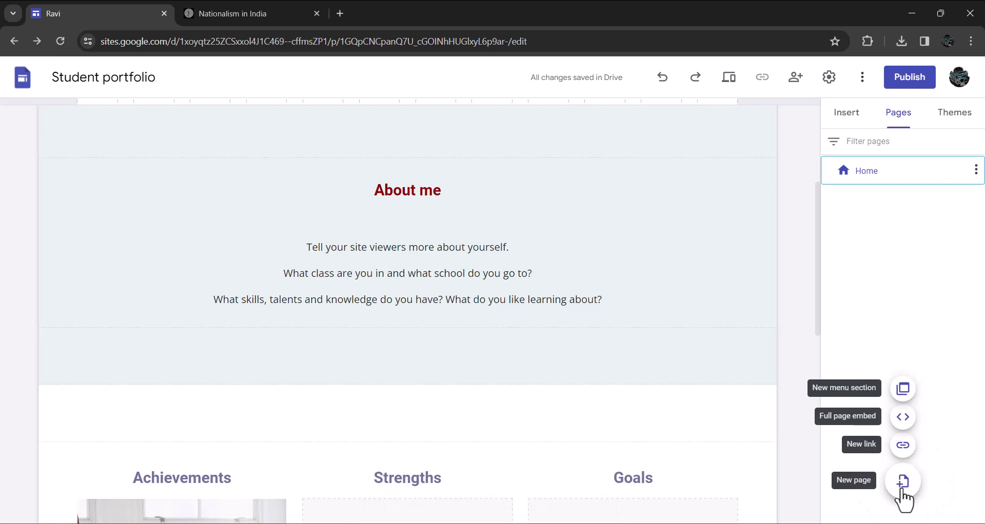
Add Academic and Co-curricular pages and begin a new page named Reflection Prompts
left_click(901, 491)
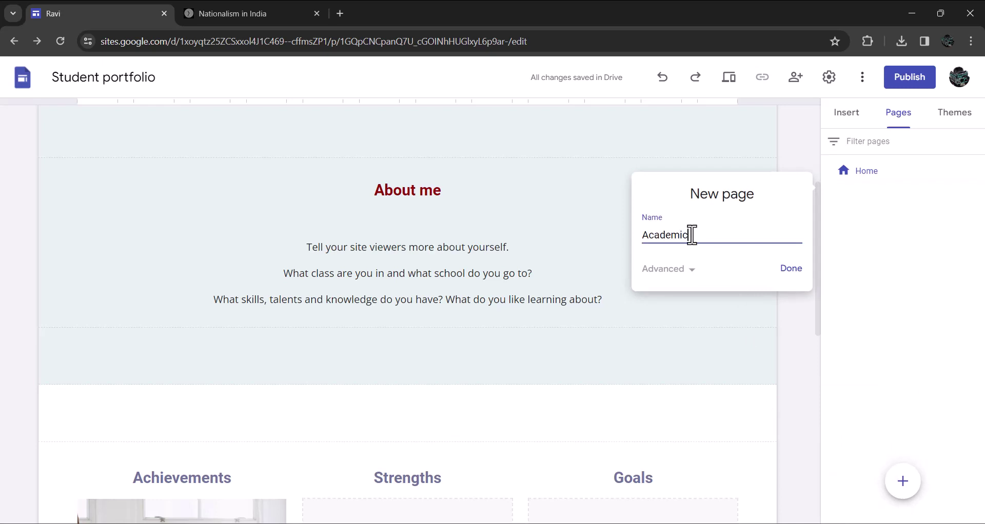
left_click(790, 270)
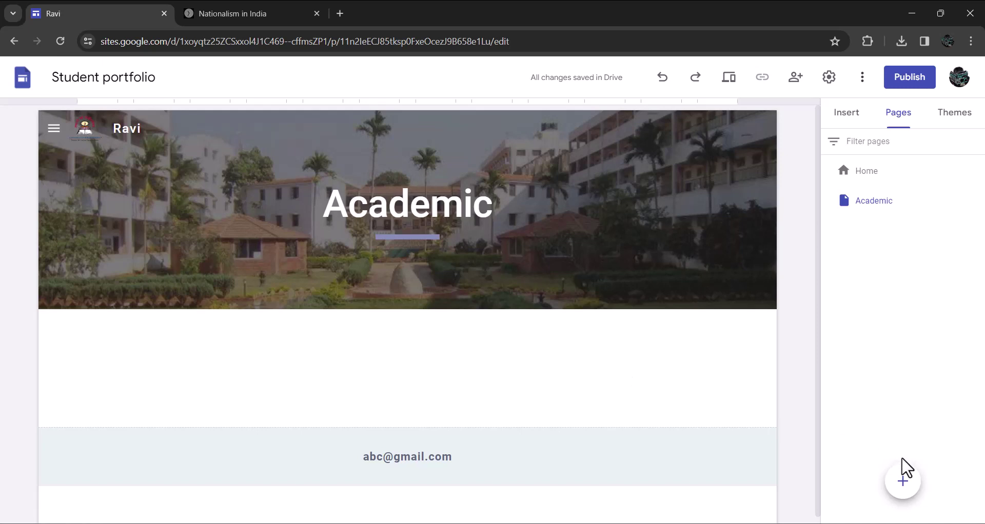
left_click(903, 482)
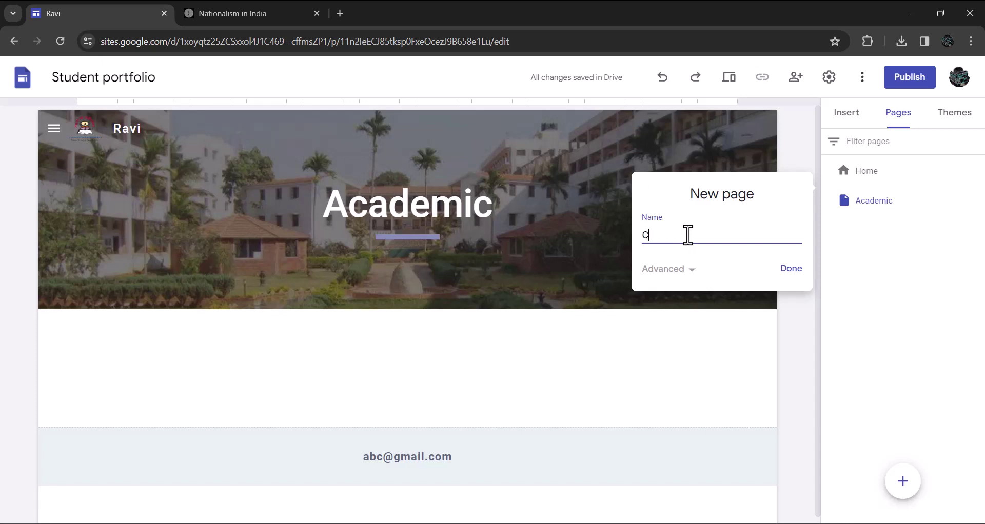
type("Co-curricular")
left_click(791, 269)
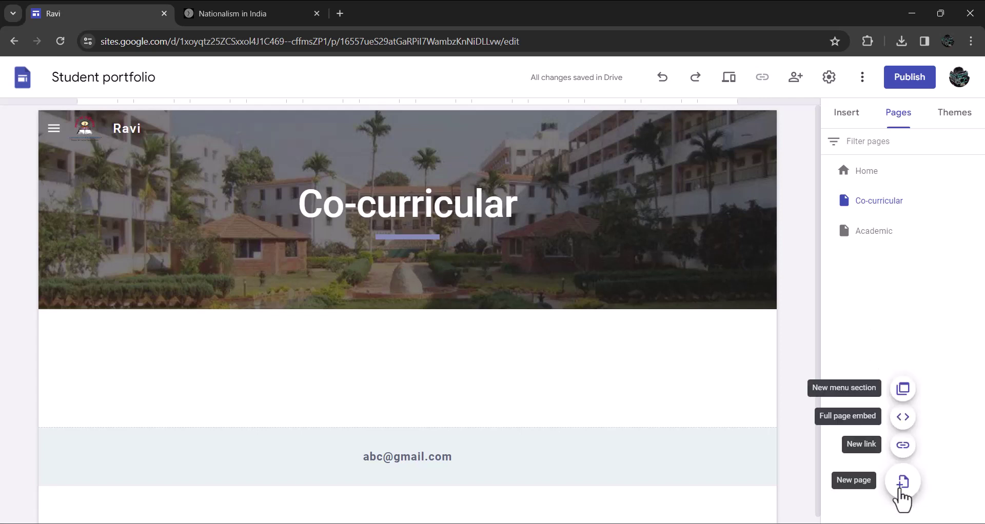
left_click(903, 482)
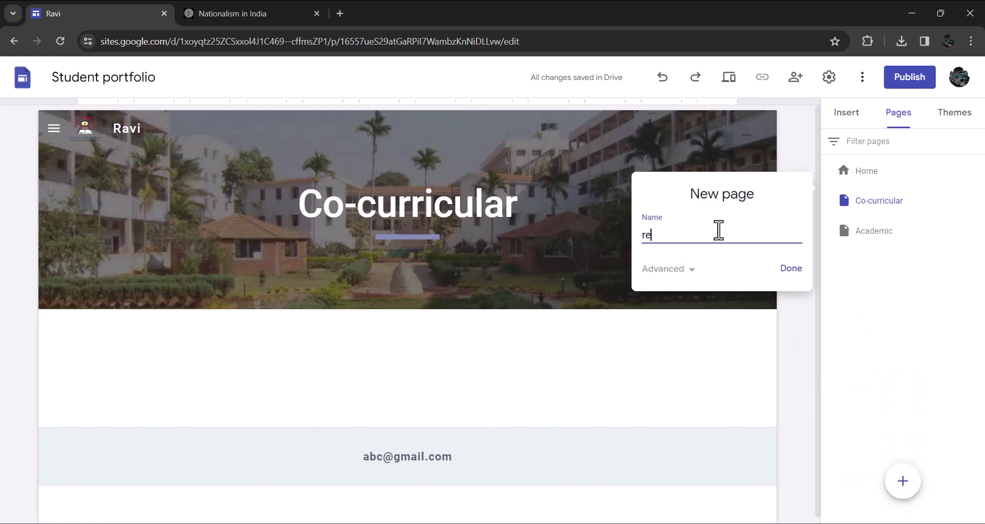
type("Reflection Prompts")
Finish creating the Reflection Prompts page and switch to the Academic page
left_click(789, 272)
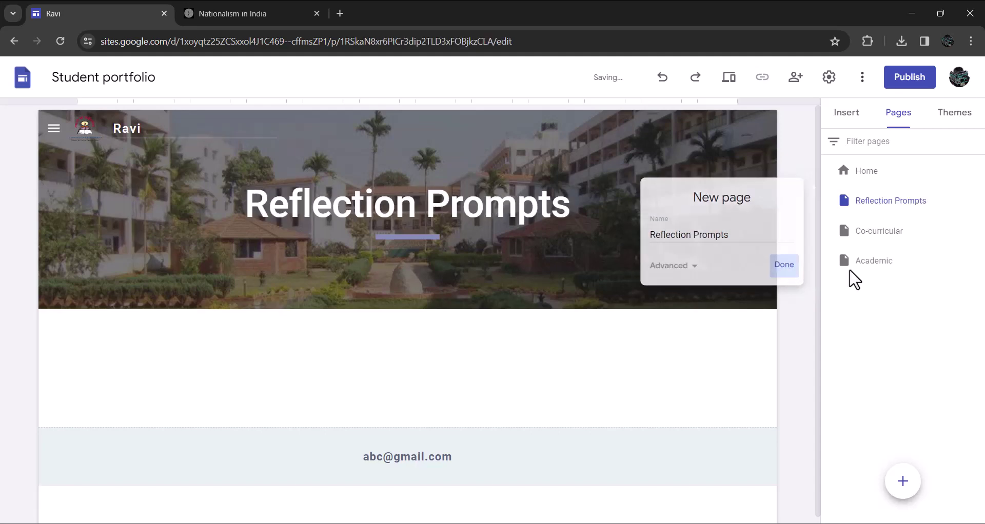
left_click(874, 228)
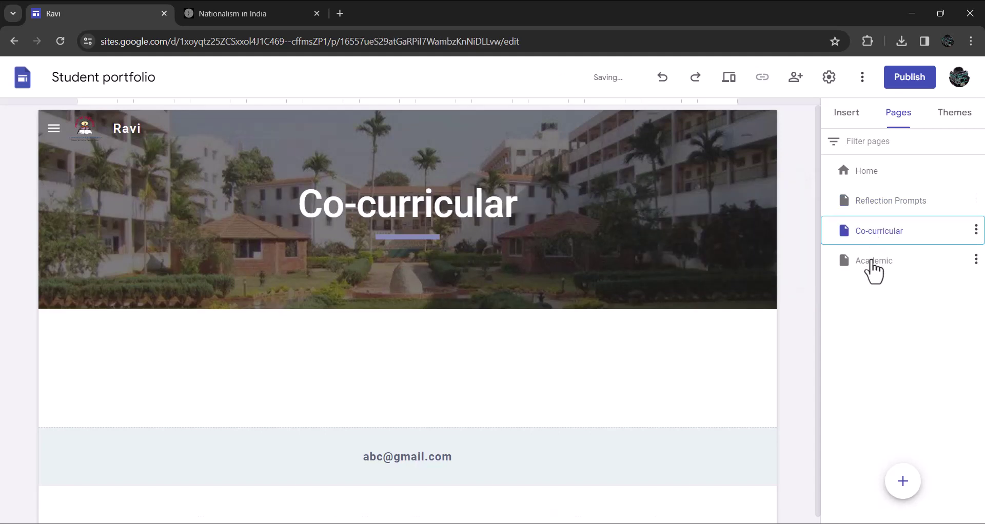
left_click(875, 263)
Review the Academic page's properties, leaving them unchanged
left_click(974, 259)
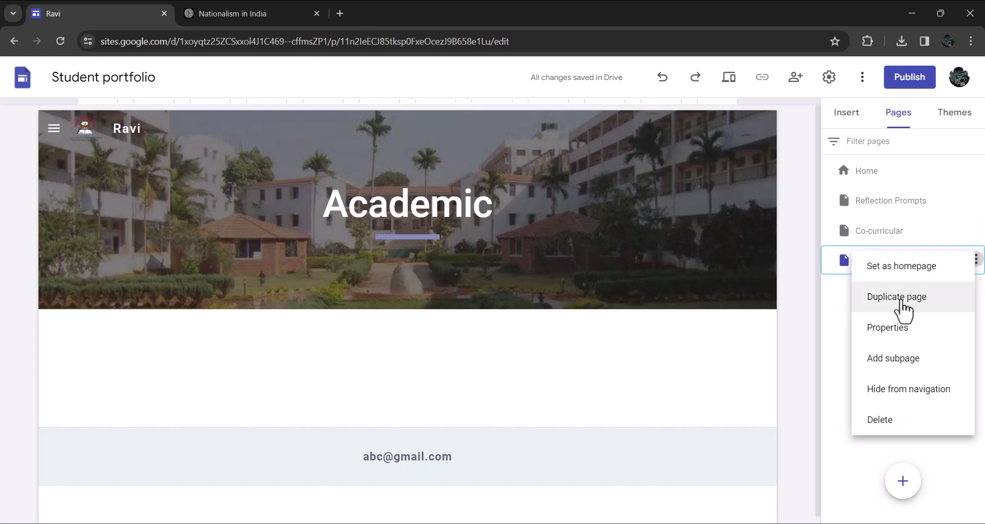
left_click(895, 330)
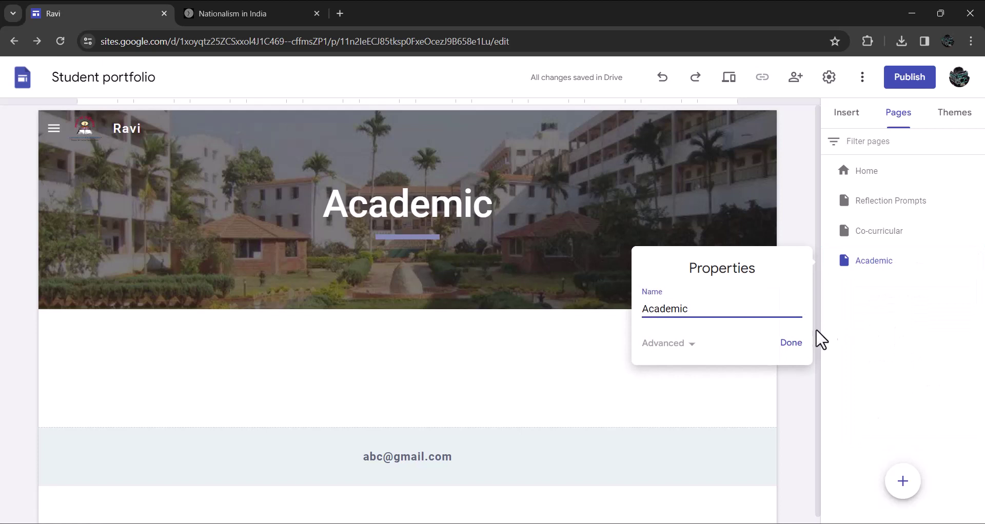
left_click(790, 343)
left_click(975, 260)
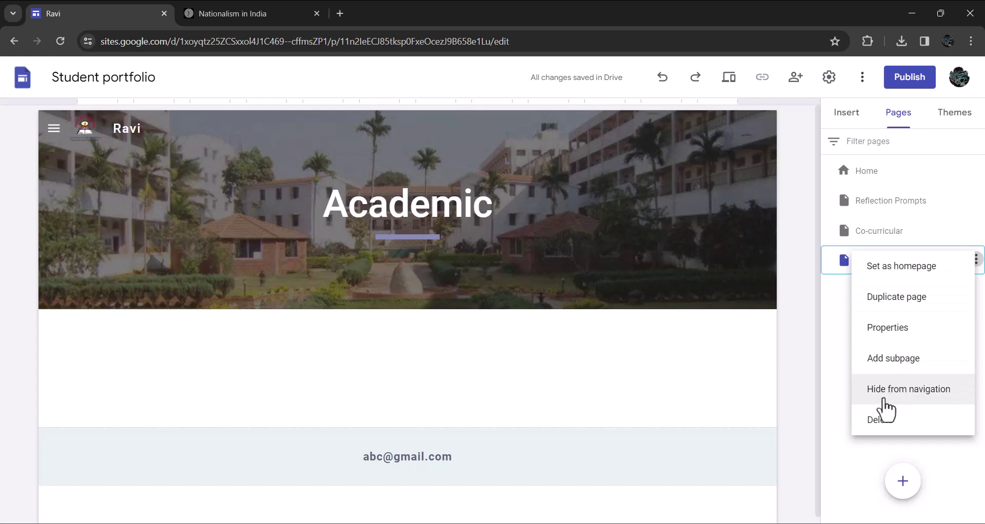
left_click(859, 471)
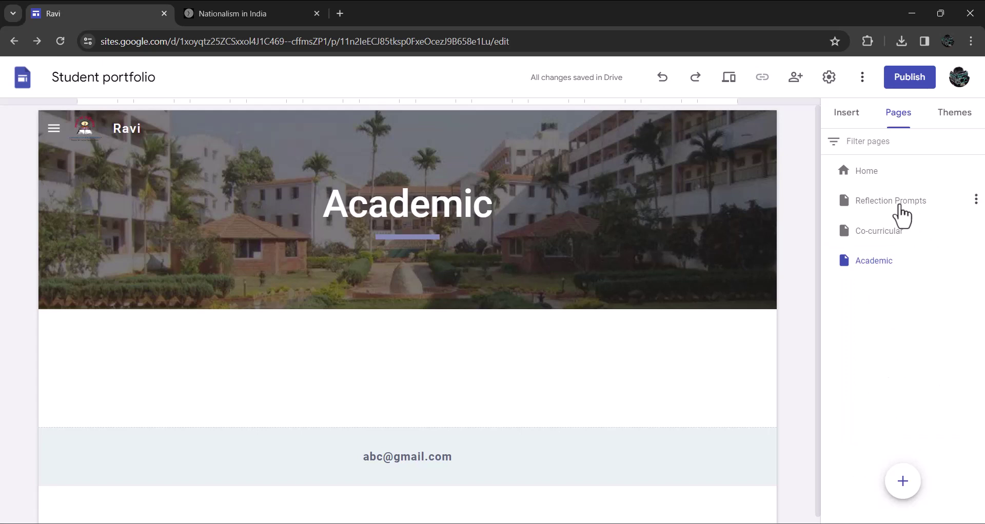
Add a text box to the body of the Reflection Prompts page
left_click(877, 203)
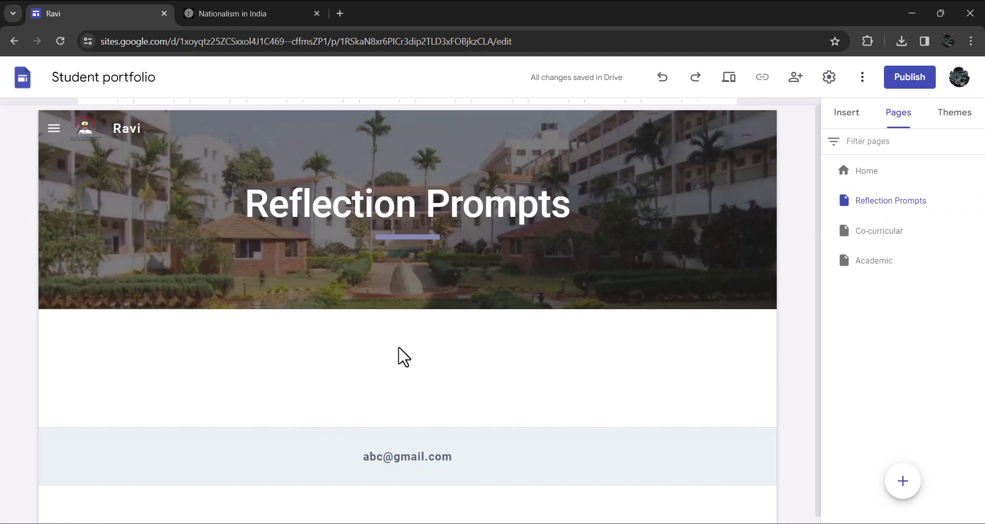
double_click(399, 358)
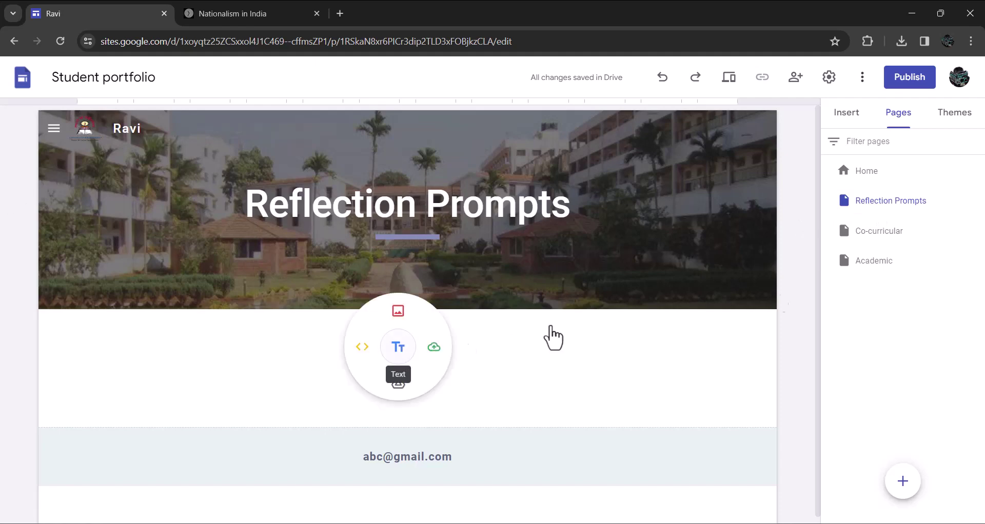
left_click(848, 115)
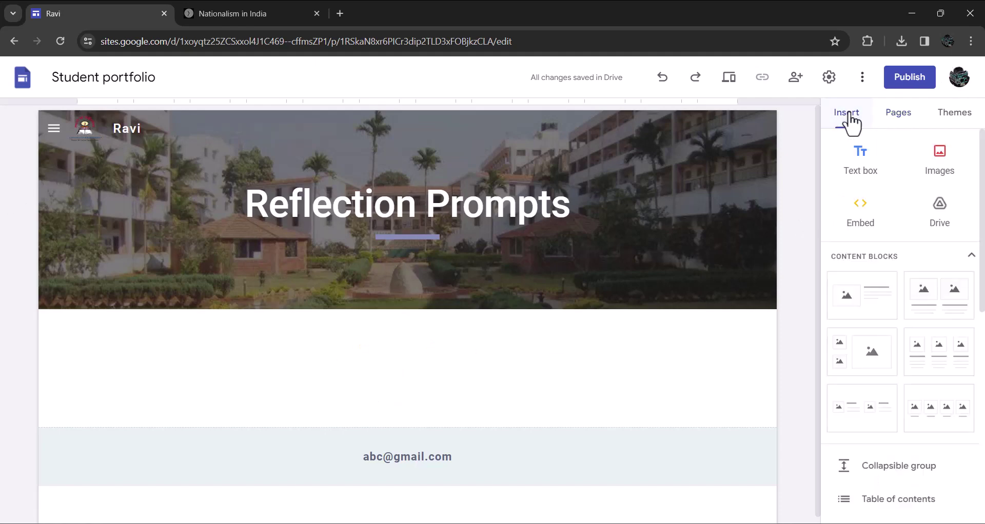
left_click(860, 156)
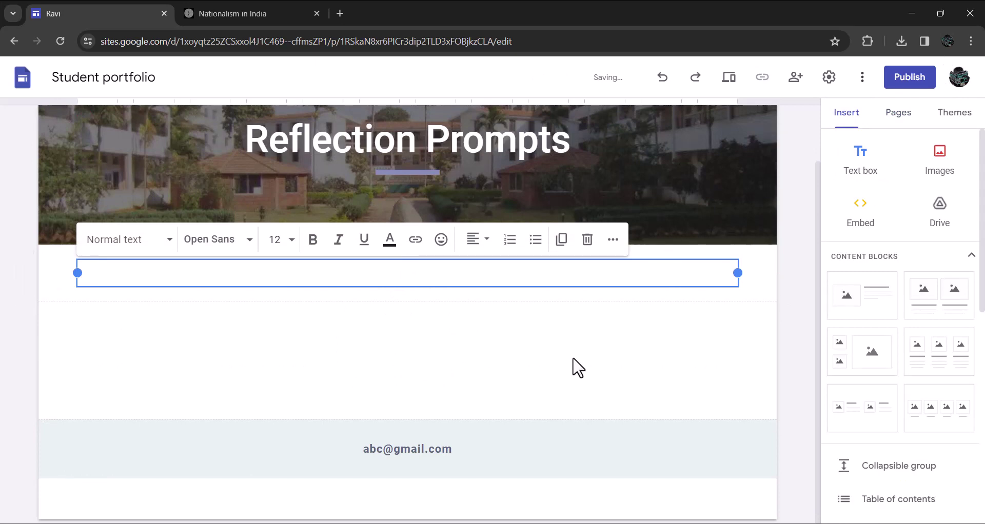
Make 'Reflections' a centred Heading, with an empty line beneath it
type("Reflections")
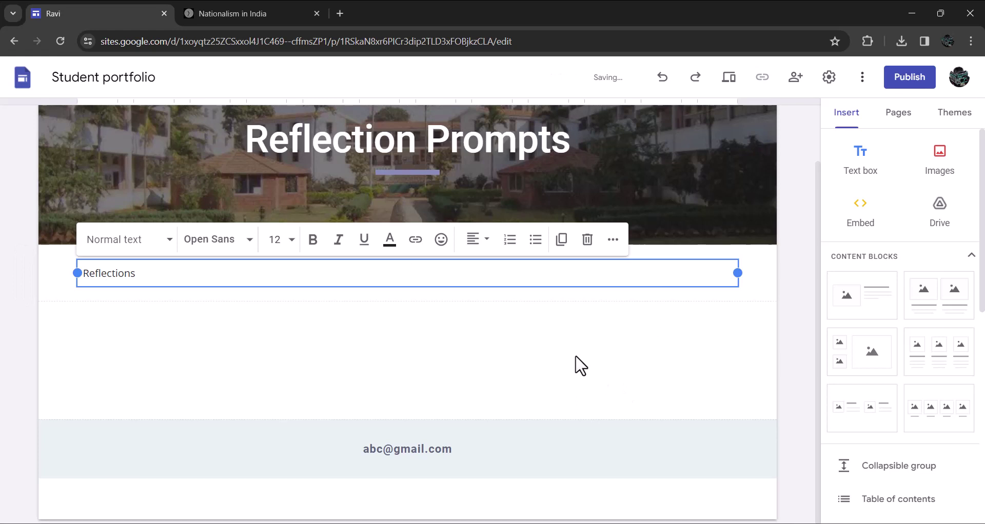
key("ctrl+a")
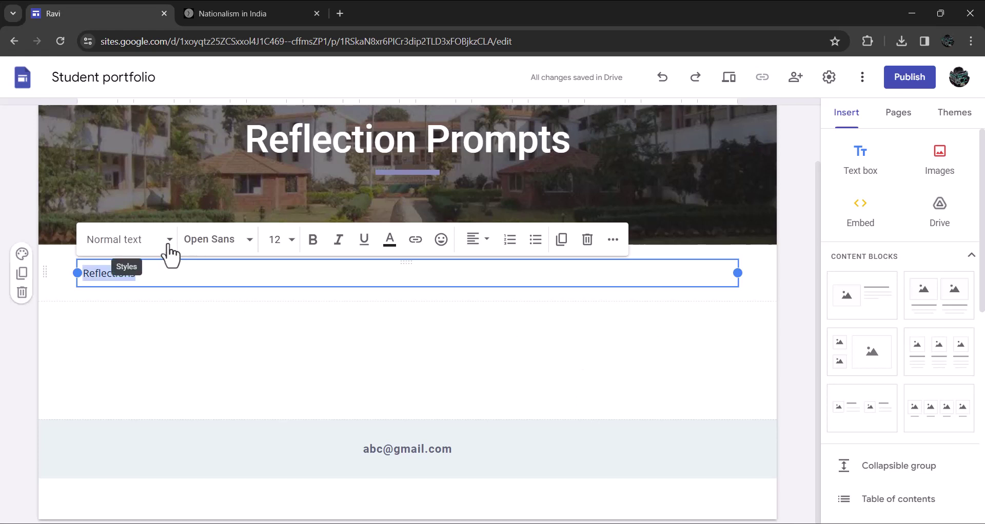
left_click(168, 241)
left_click(112, 339)
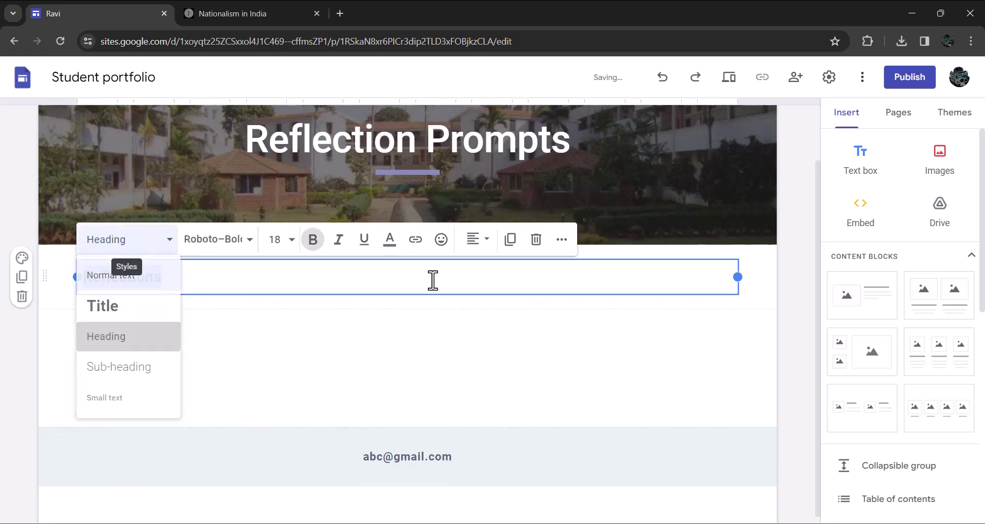
left_click(478, 240)
left_click(472, 308)
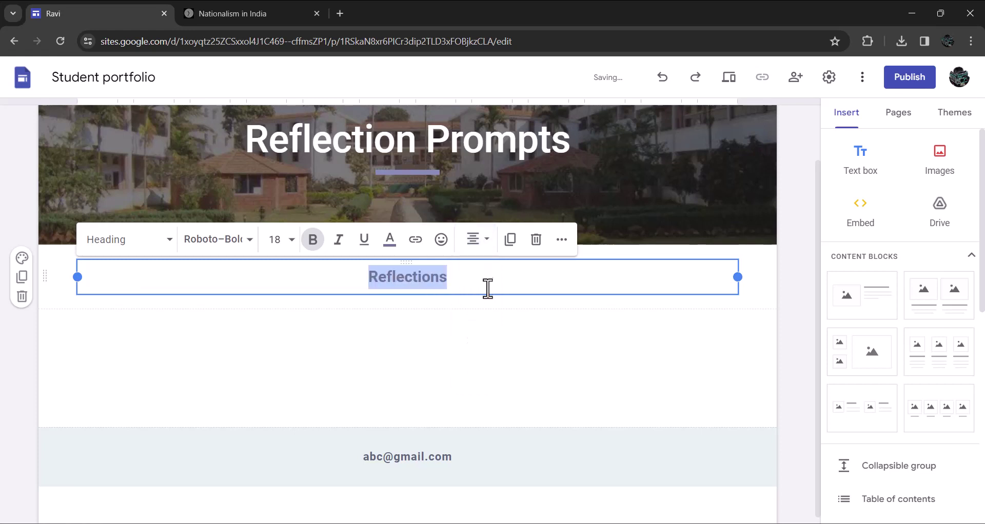
left_click(487, 284)
key("Return")
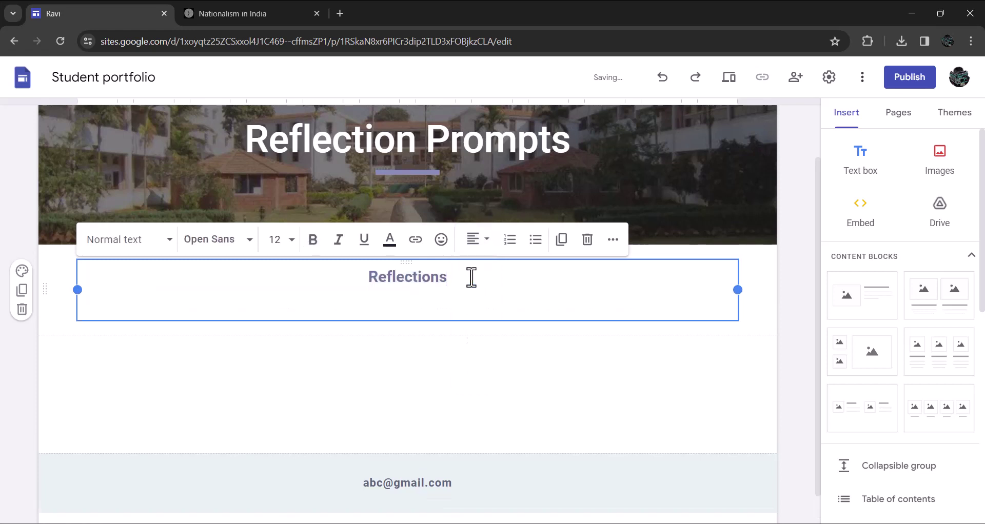
Select all the reflection prompts in the Word document for copying
key("alt+Tab")
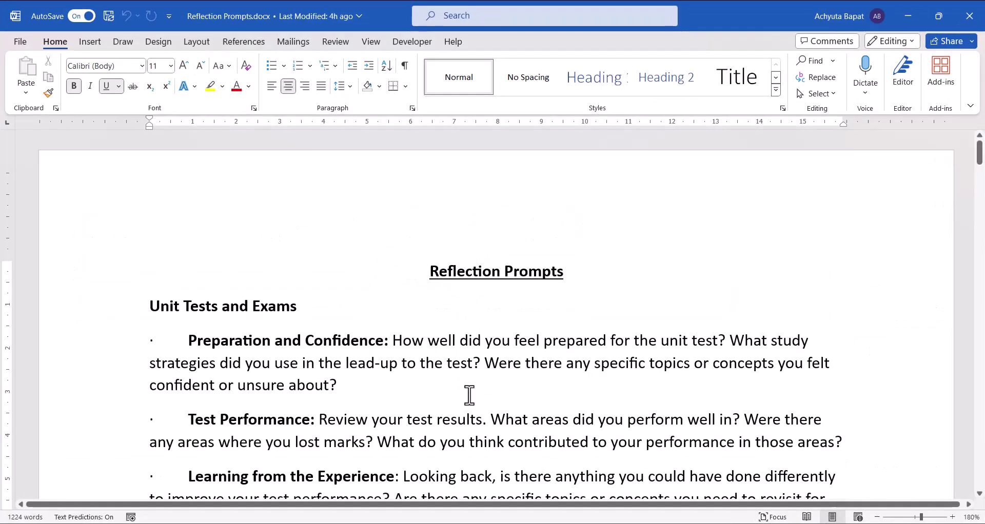
key("ctrl+a")
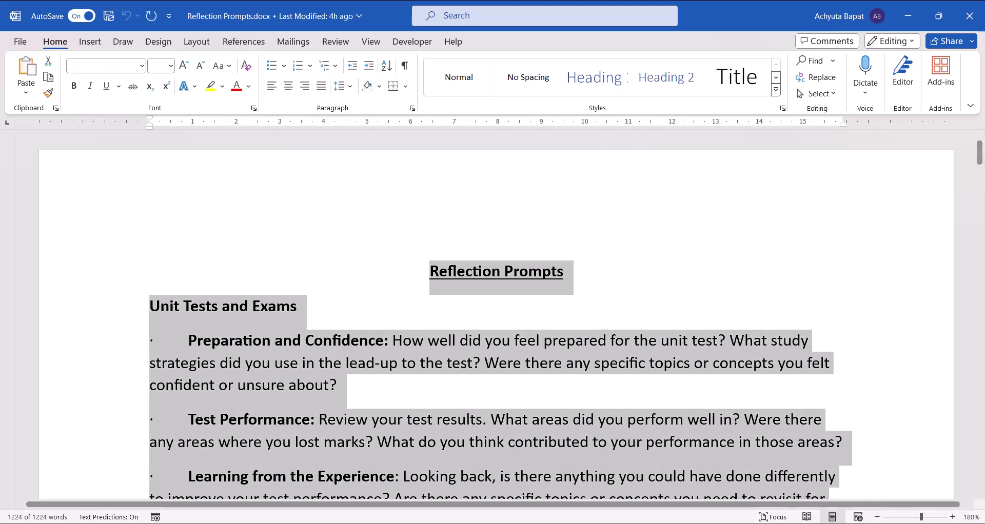
key("alt+Tab")
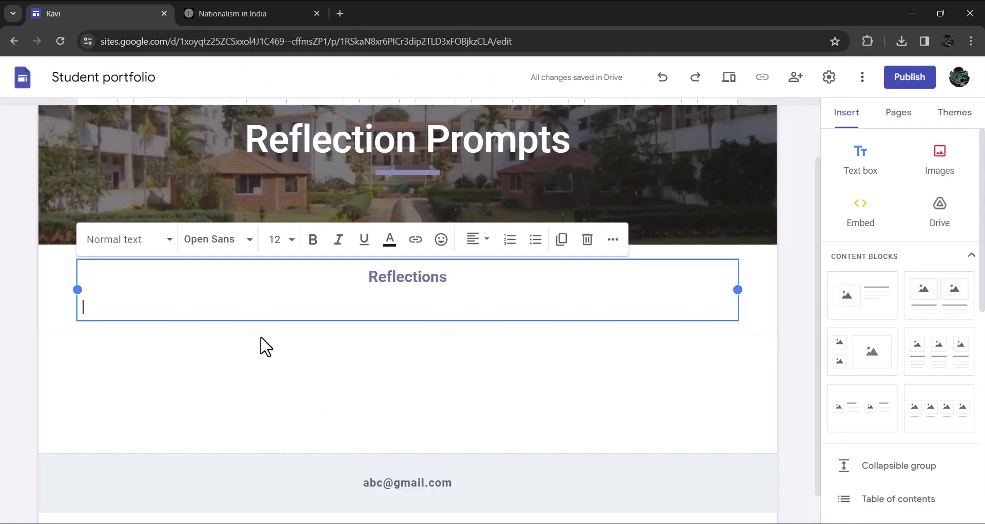
Paste the Word prompts, starting with Unit Tests and Exams, under the Reflections heading
key("ctrl+v")
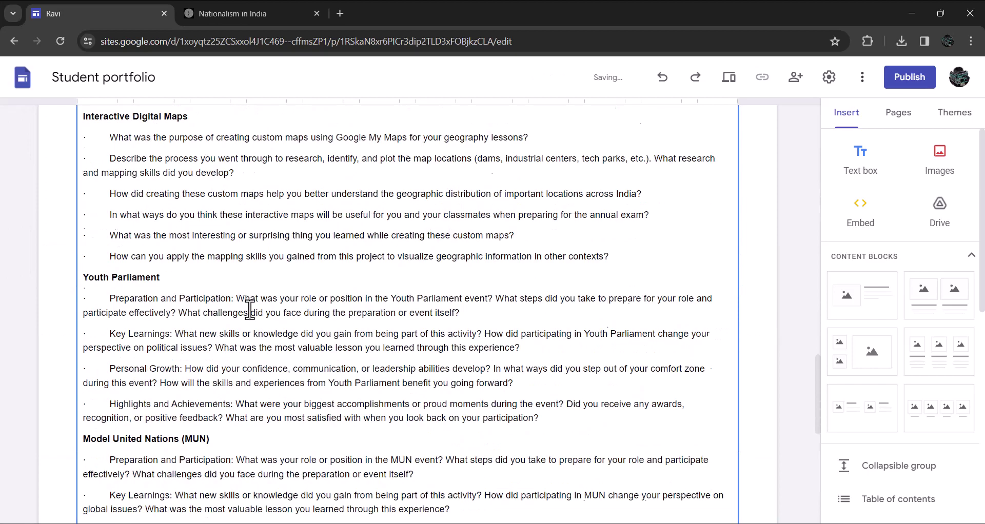
scroll(578, 398, "up", 15)
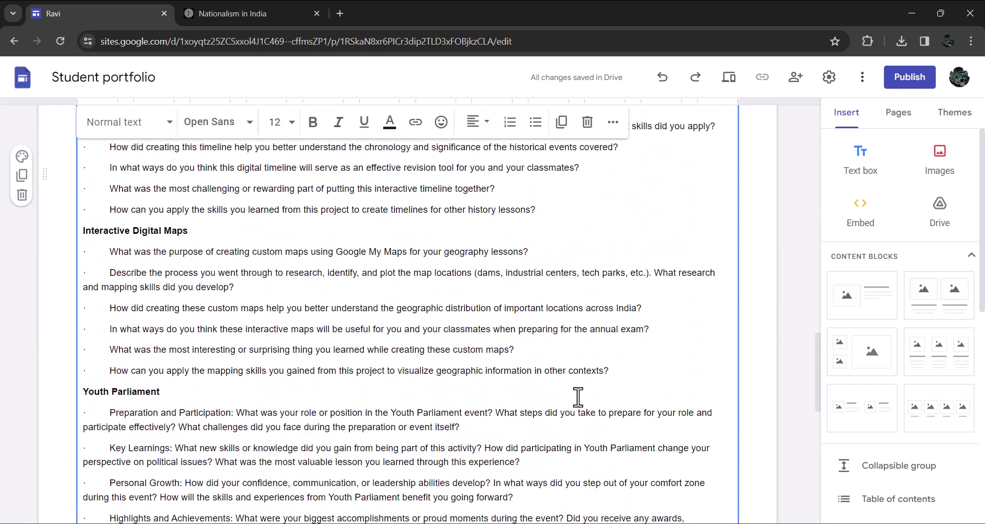
scroll(578, 398, "up", 15)
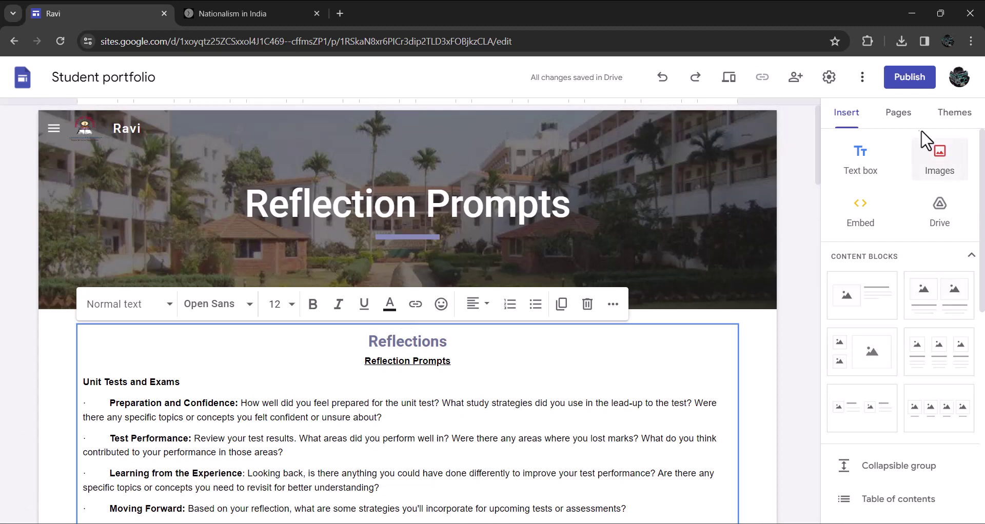
left_click(897, 117)
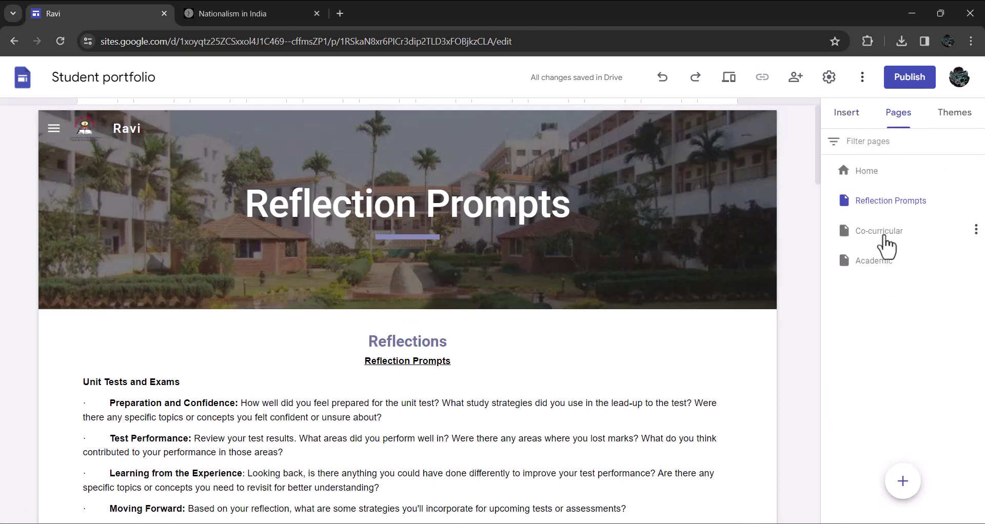
Open the Academic page and show its options for inserting content
left_click(875, 263)
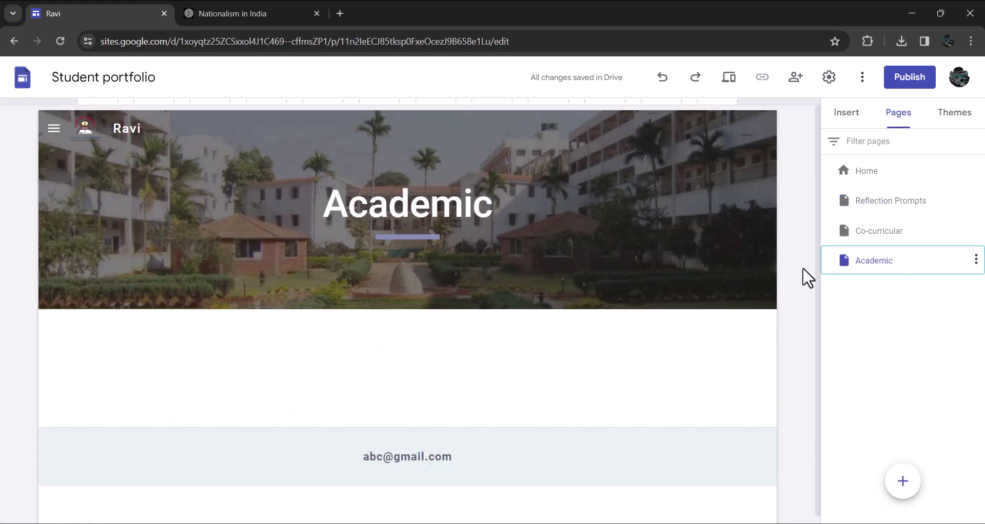
double_click(396, 343)
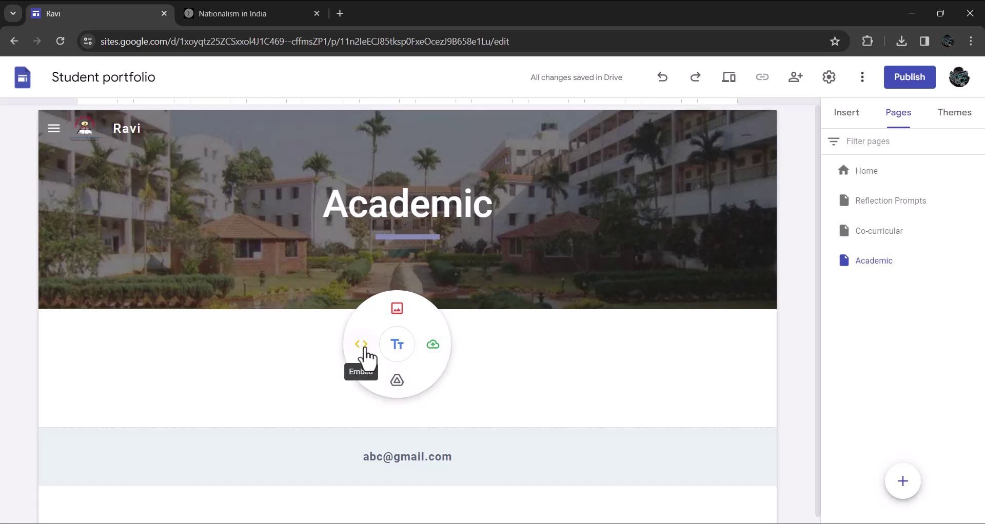
left_click(847, 114)
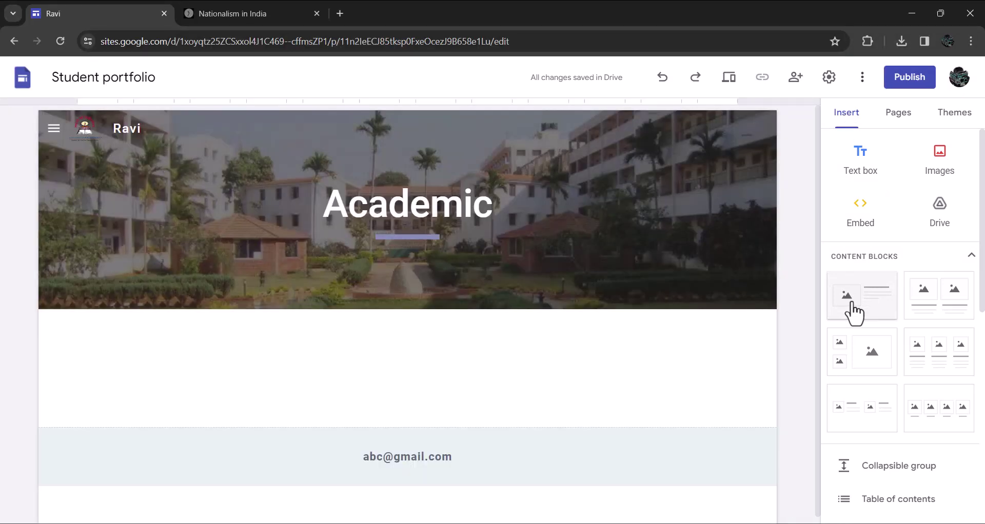
Add a text box reading 'Unit Test 1' and 'Marks scored: 13/15'
left_click(862, 172)
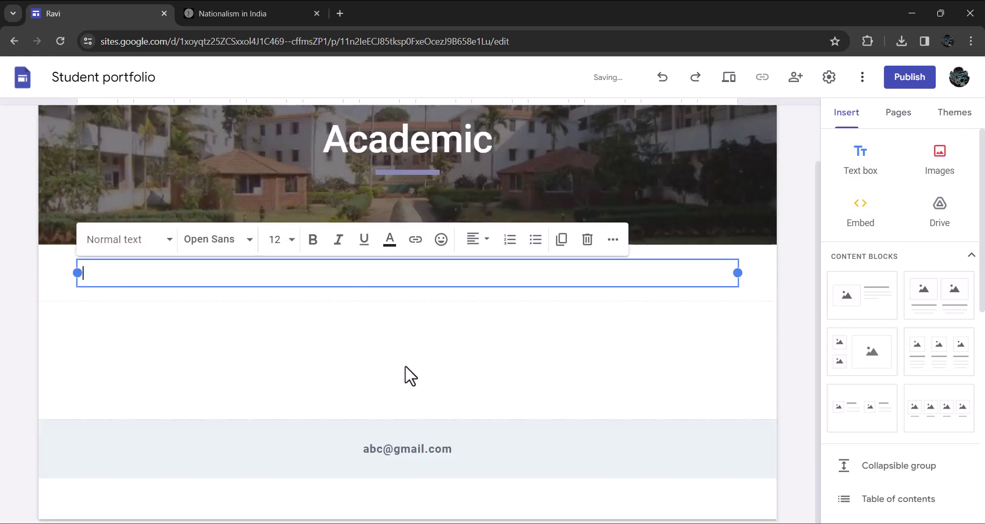
type("Unit Test 1")
key("Return")
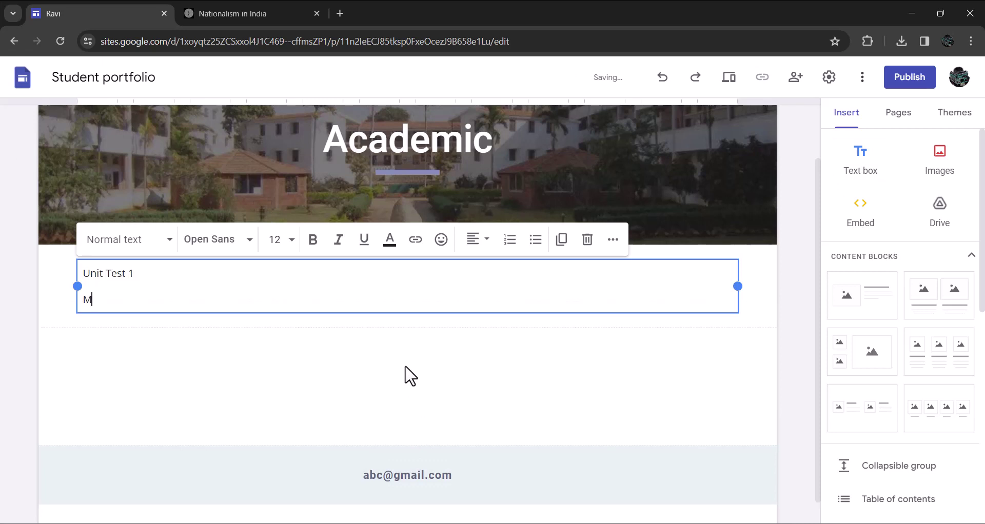
type("Marks scored: 13/15")
Add a second text box with 'Reflections' styled as a Heading
double_click(406, 372)
left_click(406, 368)
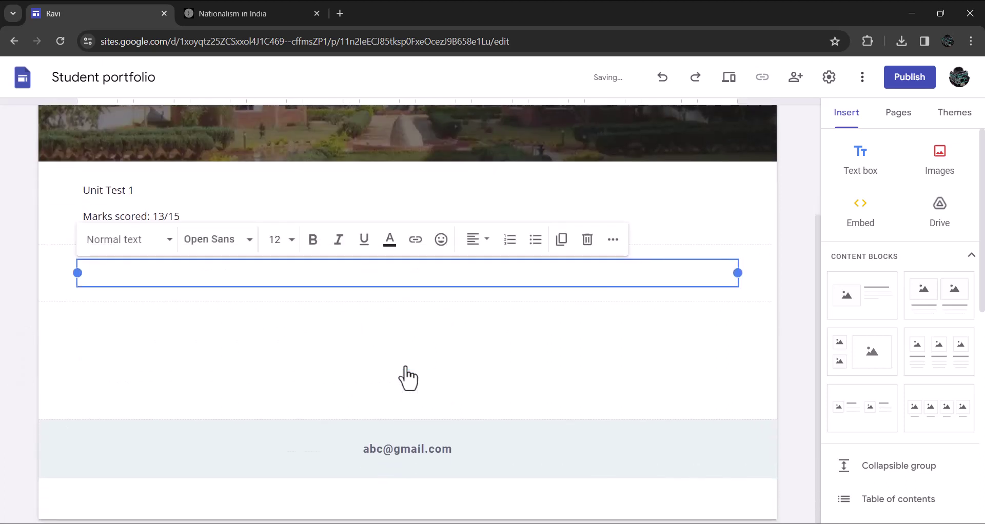
type("Reflections")
key("ctrl+a")
left_click(156, 242)
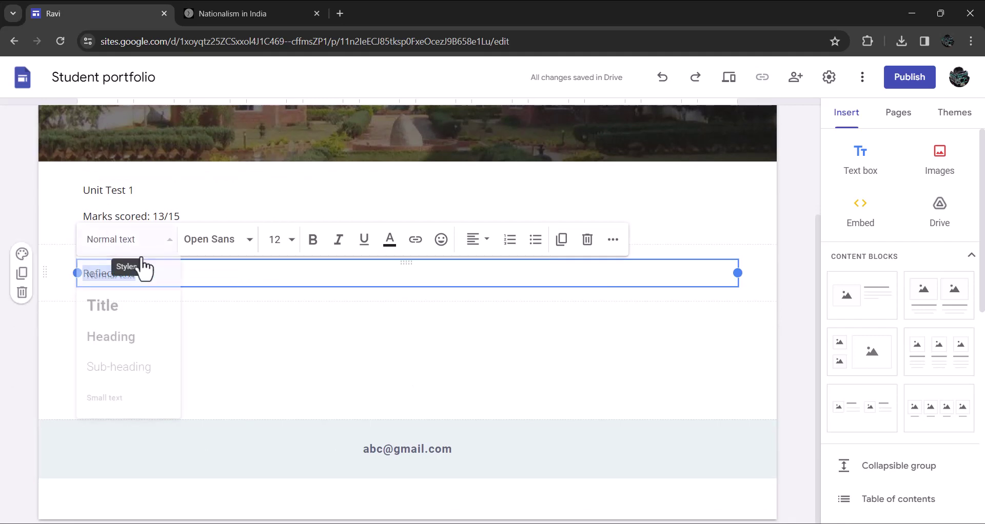
left_click(114, 336)
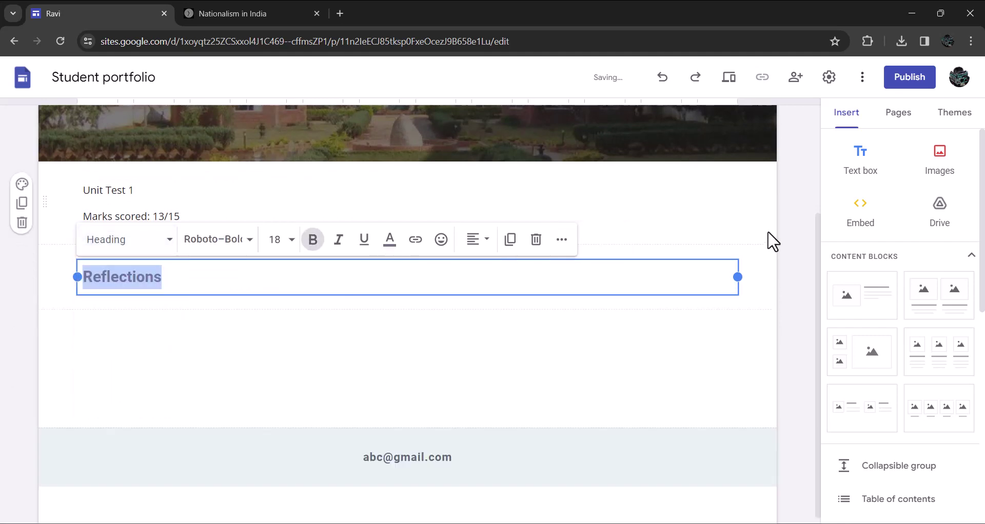
Select the Unit Tests and Exams prompts on the Reflection Prompts page
left_click(898, 115)
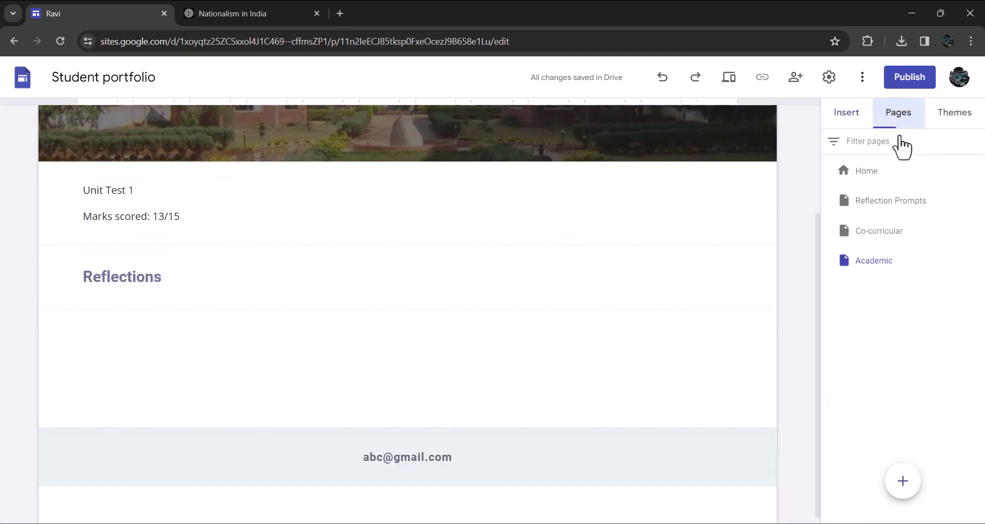
left_click(882, 205)
scroll(389, 400, "down", 3)
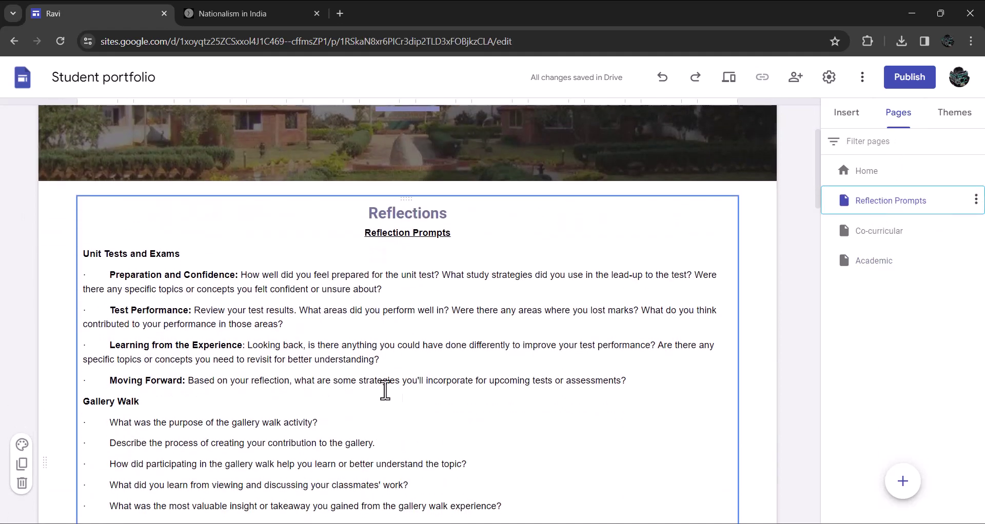
left_click_drag(653, 391, 41, 256)
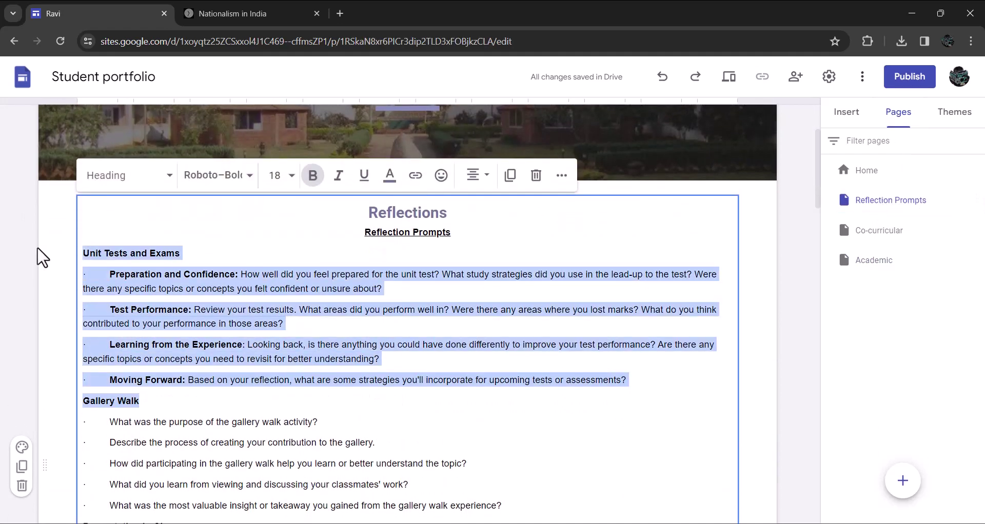
left_click(231, 333)
left_click_drag(624, 395, 85, 253)
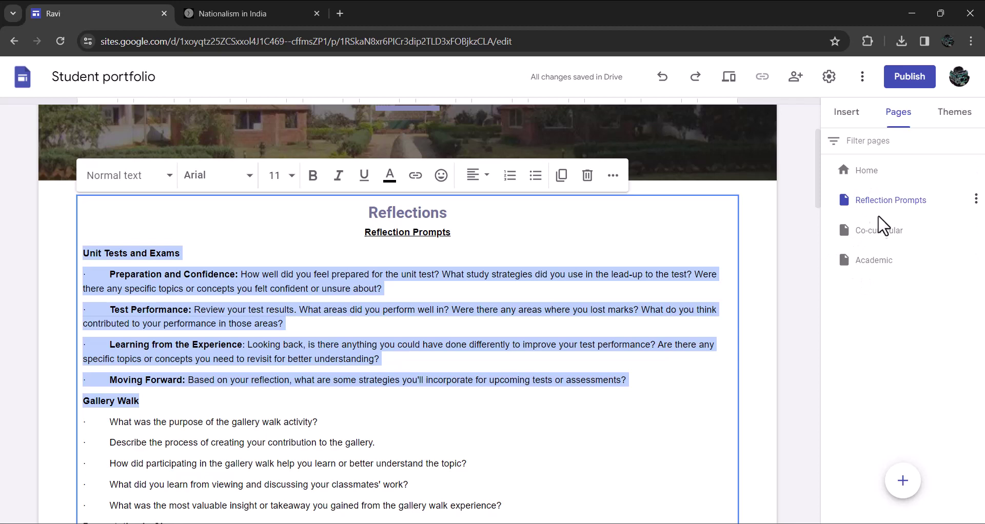
Paste the prompts under the Academic Reflections heading and delete the stray 'Gallery Walk' line
left_click(872, 261)
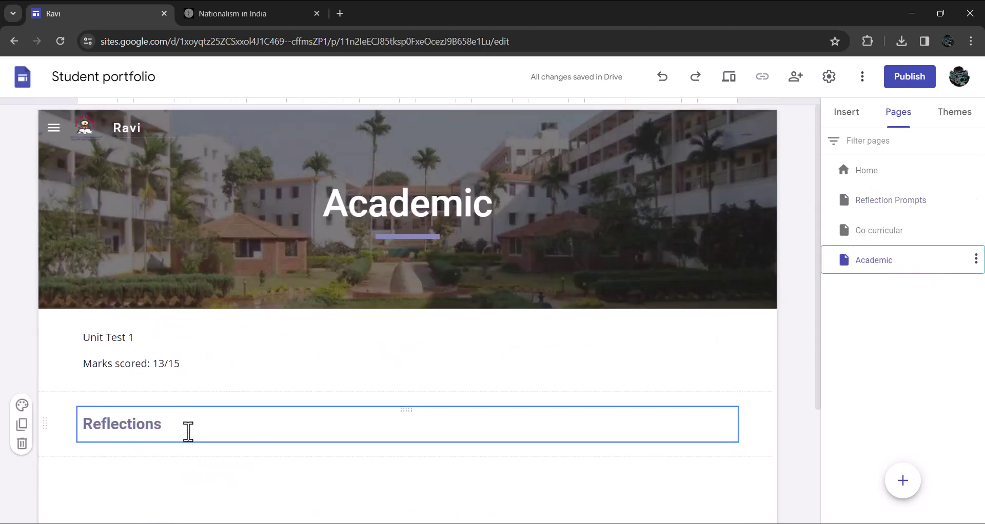
left_click(188, 431)
key("Return")
key("ctrl+v")
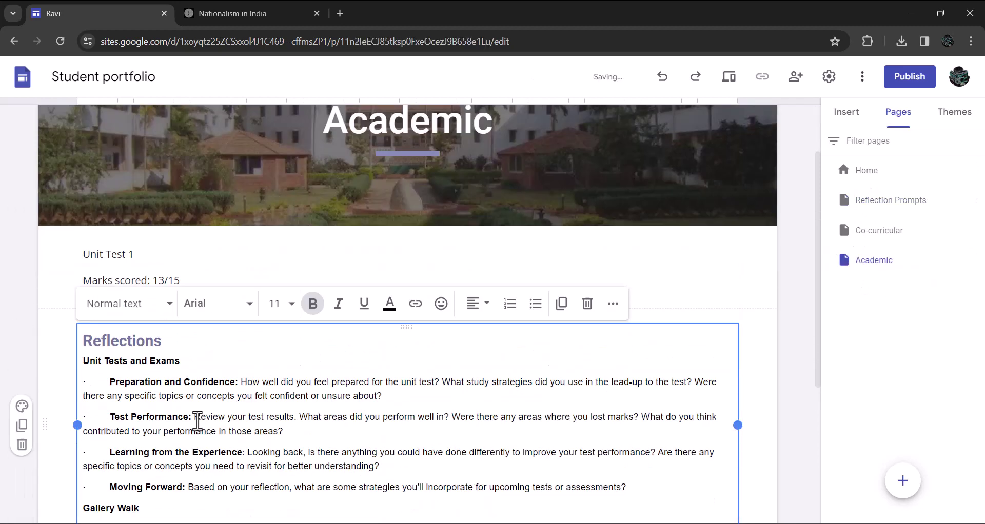
scroll(197, 422, "down", 2)
left_click_drag(139, 404, 80, 406)
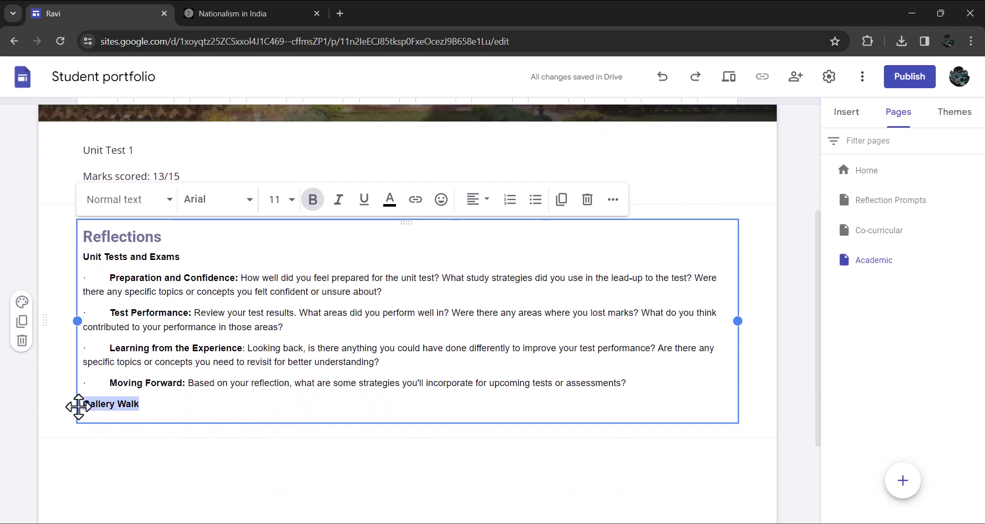
key("BackSpace")
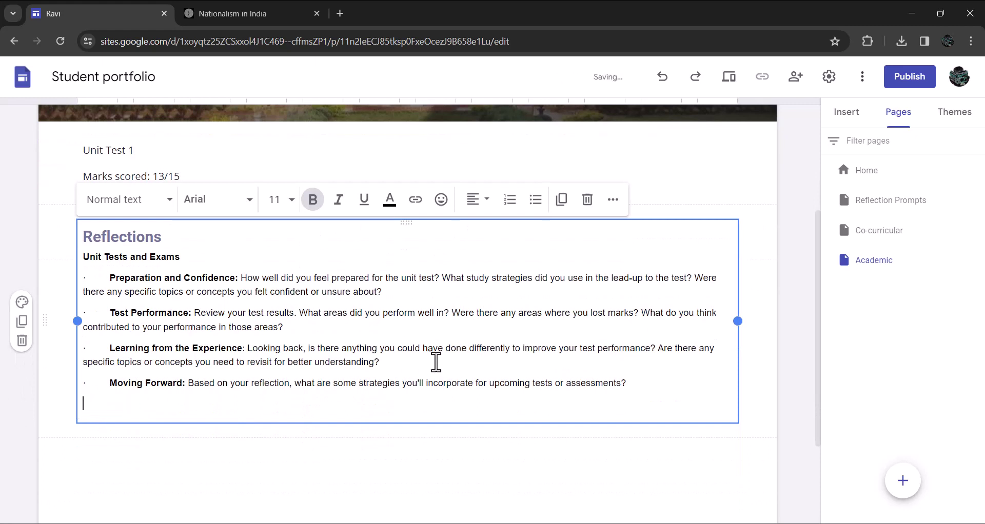
scroll(595, 402, "up", 1)
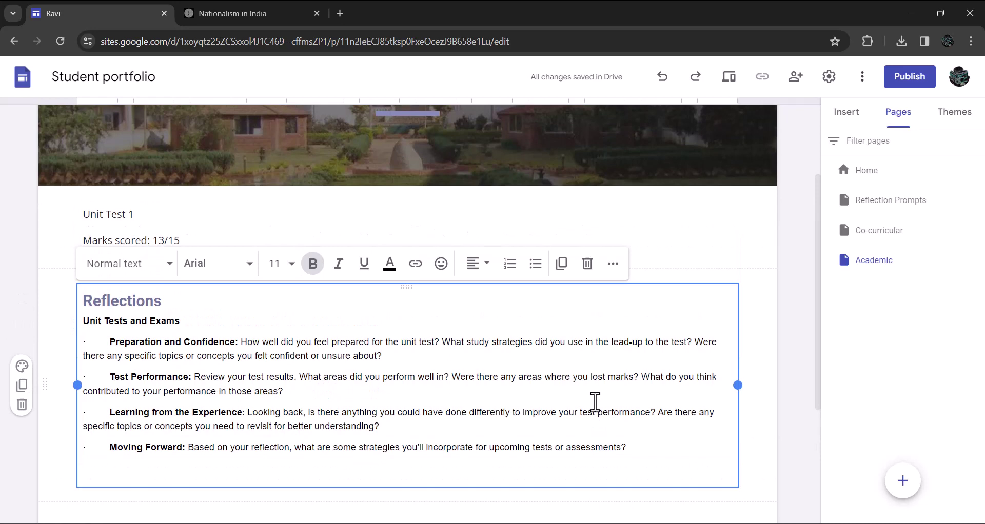
scroll(594, 402, "down", 2)
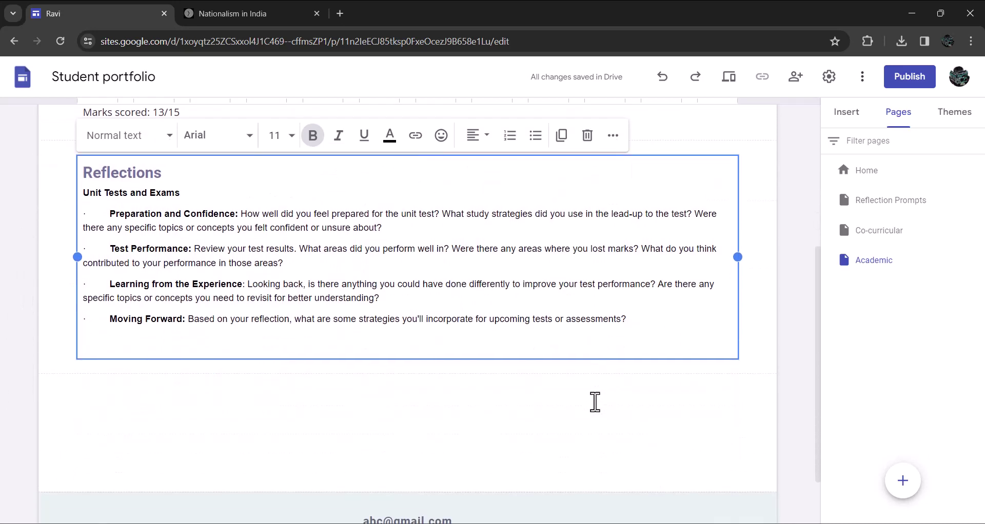
left_click(366, 393)
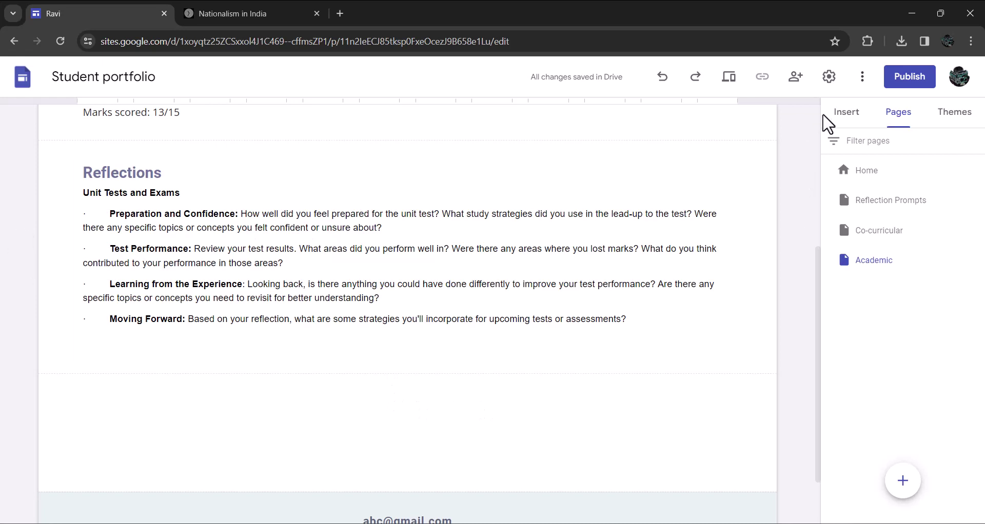
Embed the Drive presentation 'The Non-Cooperation Movement – In Towns' on the Academic page
left_click(843, 116)
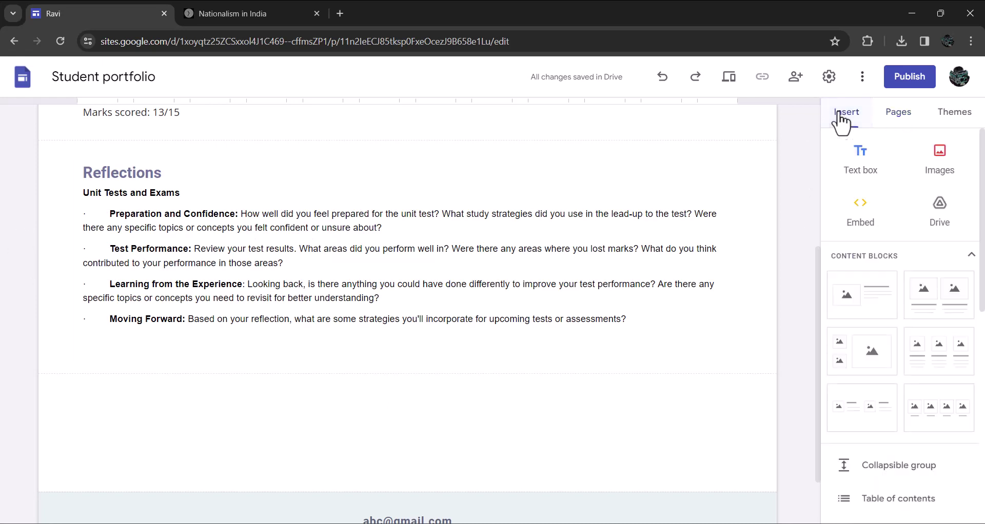
left_click(938, 210)
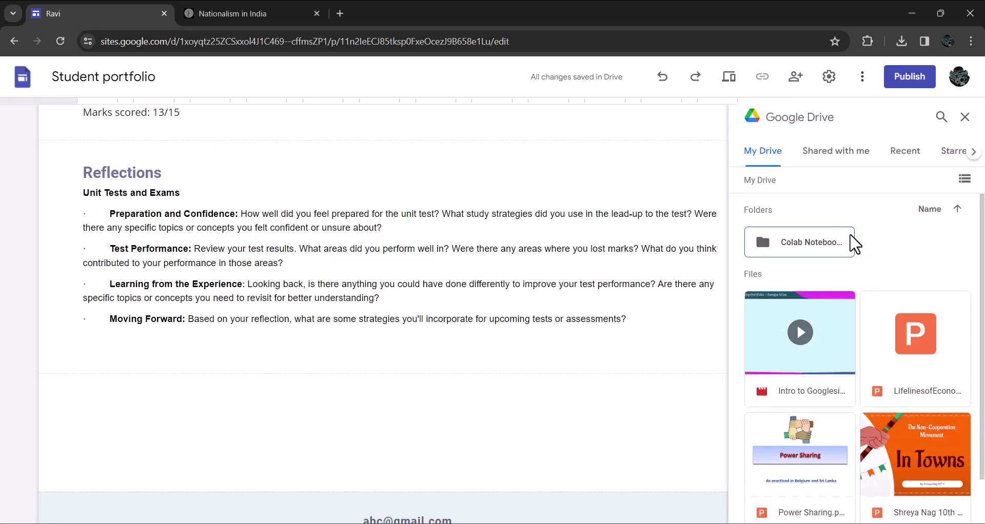
left_click(918, 469)
left_click(941, 507)
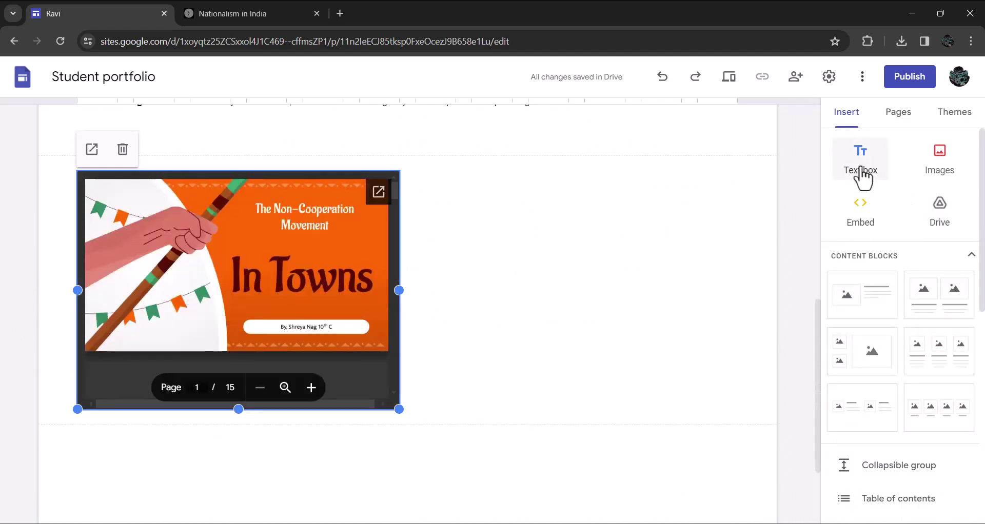
Below the presentation, add a centred 'Reflections' heading and the line 'Copy and paste reflection prompts'
left_click(314, 464)
left_click(867, 169)
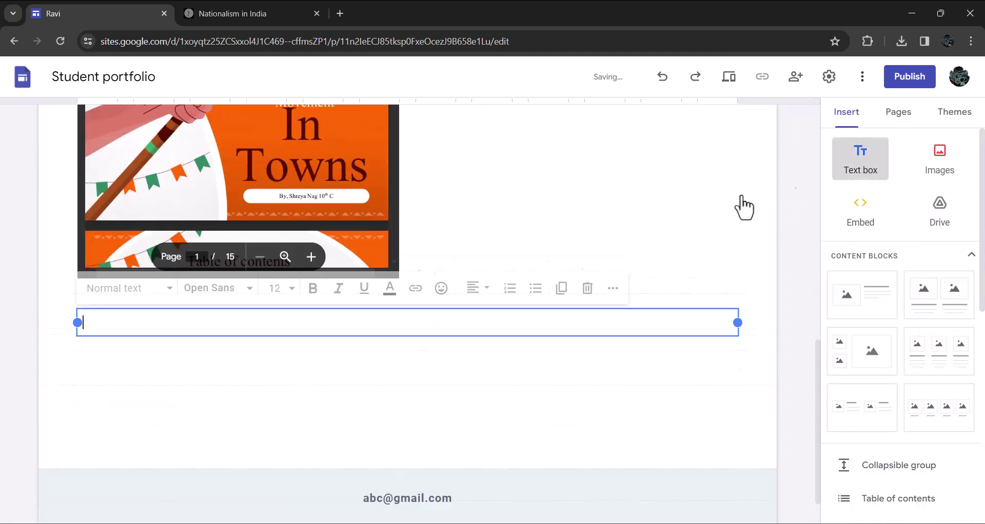
scroll(743, 208, "down", 1)
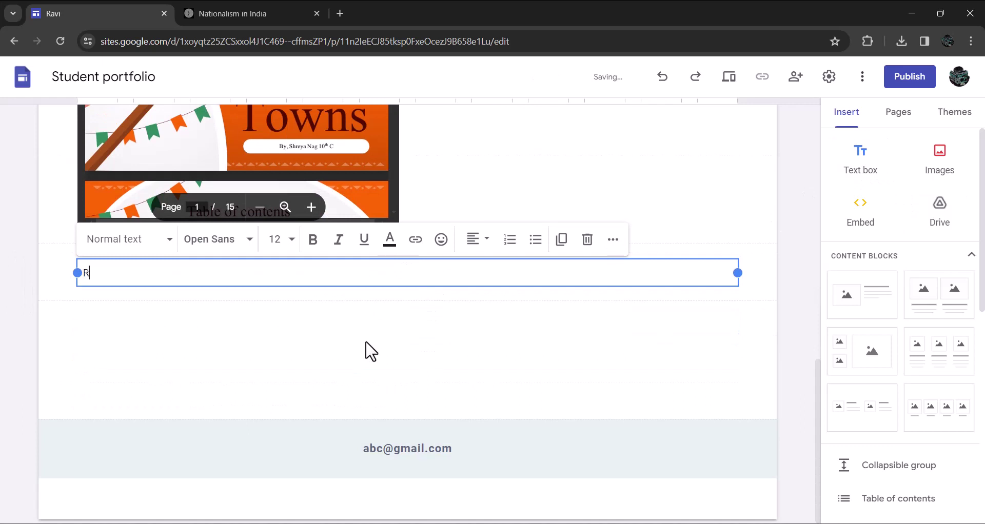
type("Reflectio")
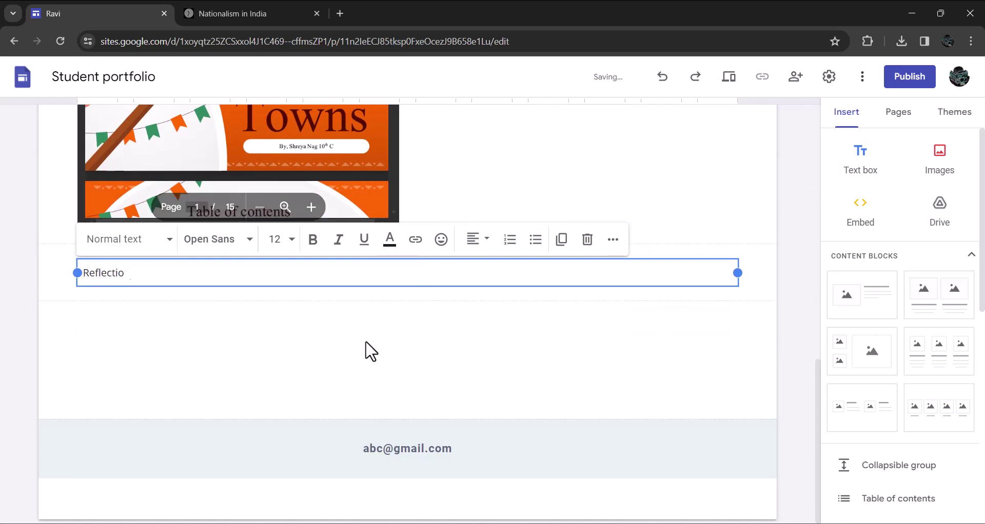
type("ns")
key("ctrl+a")
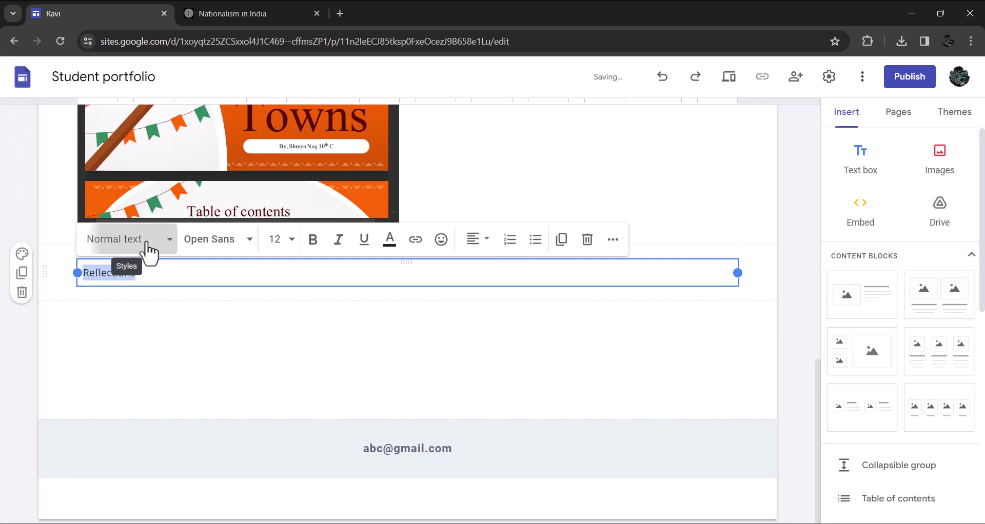
left_click(149, 247)
left_click(110, 337)
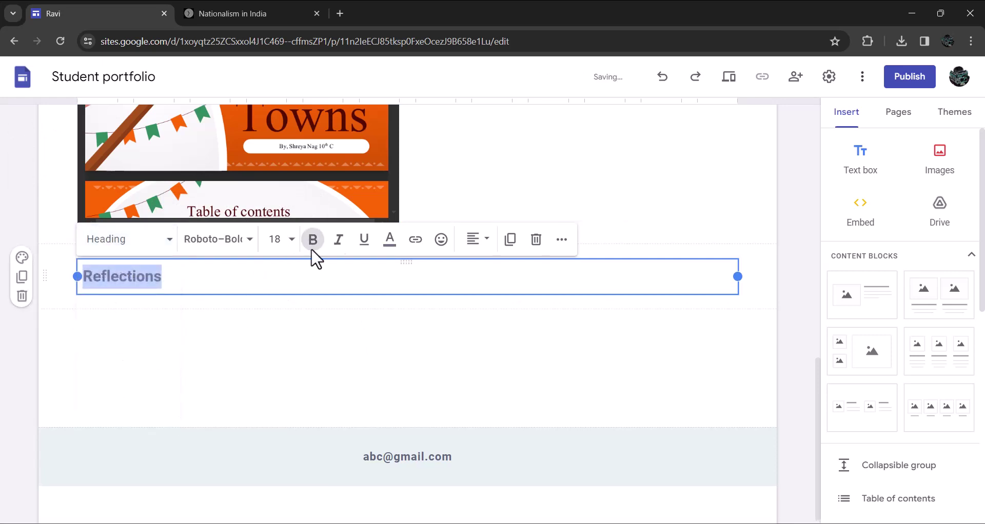
left_click(476, 240)
left_click(474, 313)
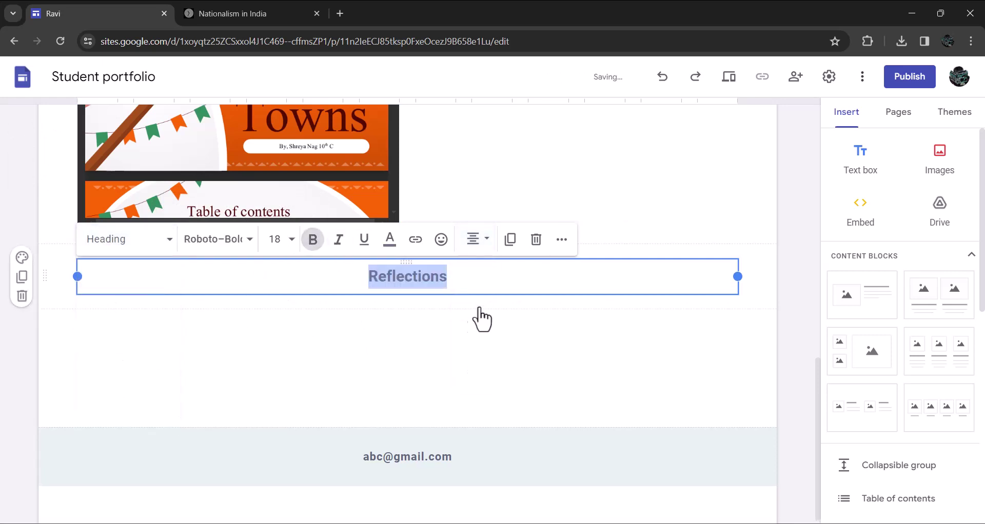
left_click(488, 283)
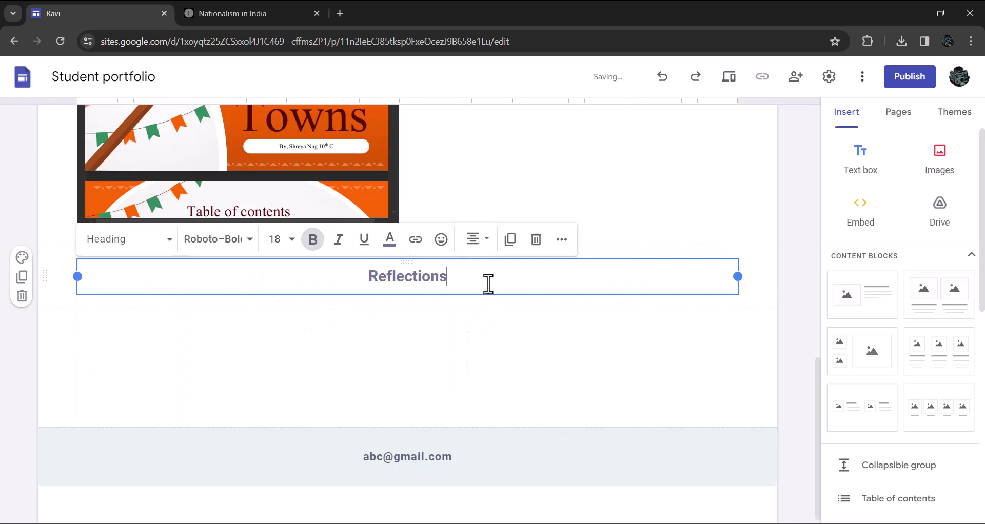
key("Return")
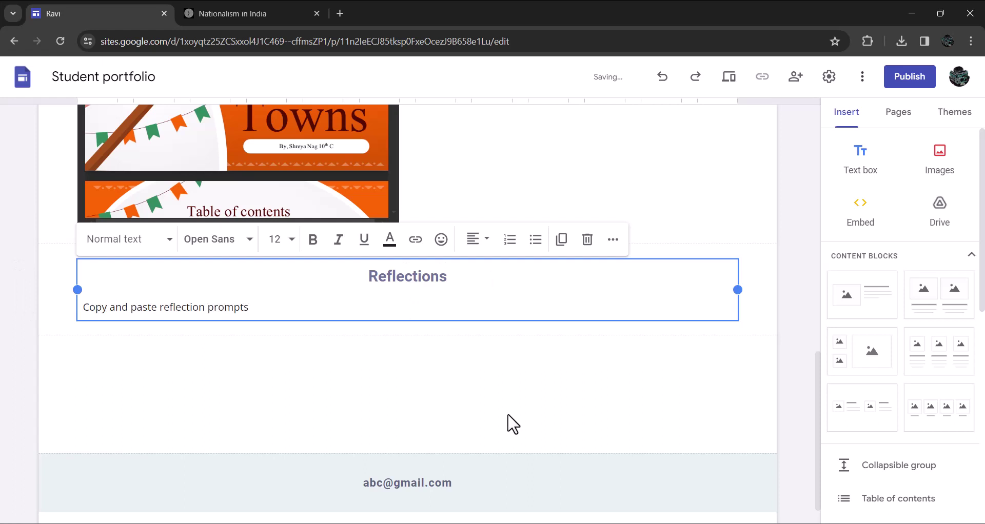
left_click(604, 396)
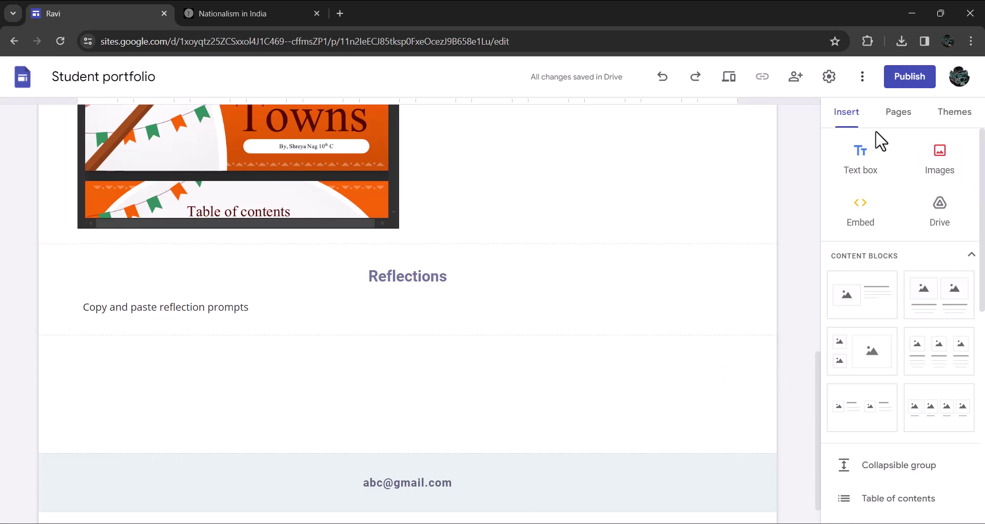
Add a 'Timeline-Nationalism in India' button linking to the Tiki-Toki timeline page's URL
scroll(904, 354, "down", 1)
scroll(904, 356, "down", 3)
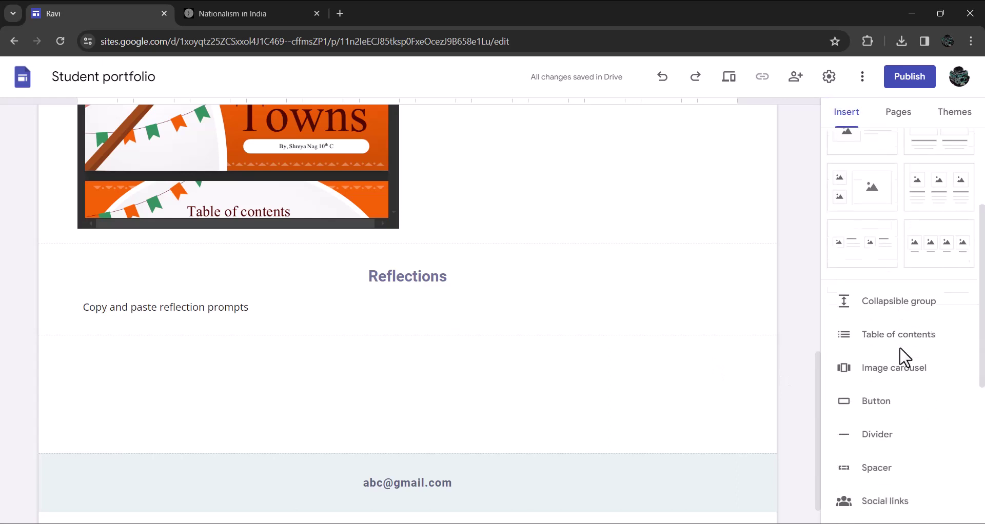
left_click(876, 375)
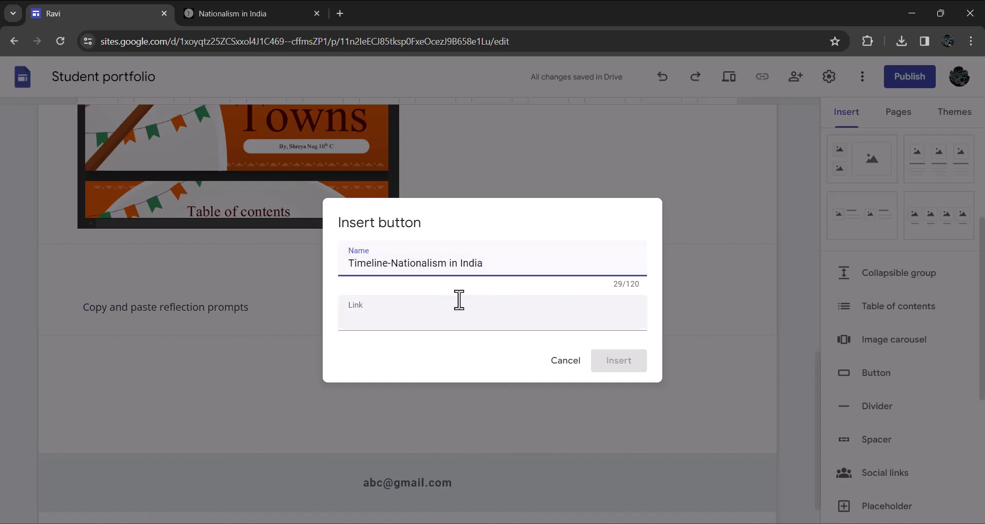
left_click(249, 11)
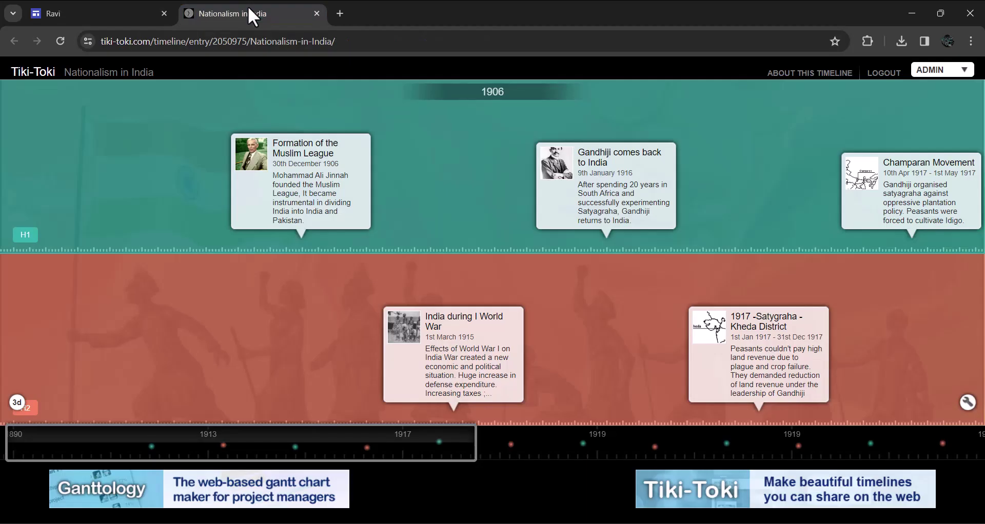
left_click(370, 42)
key("ctrl+c")
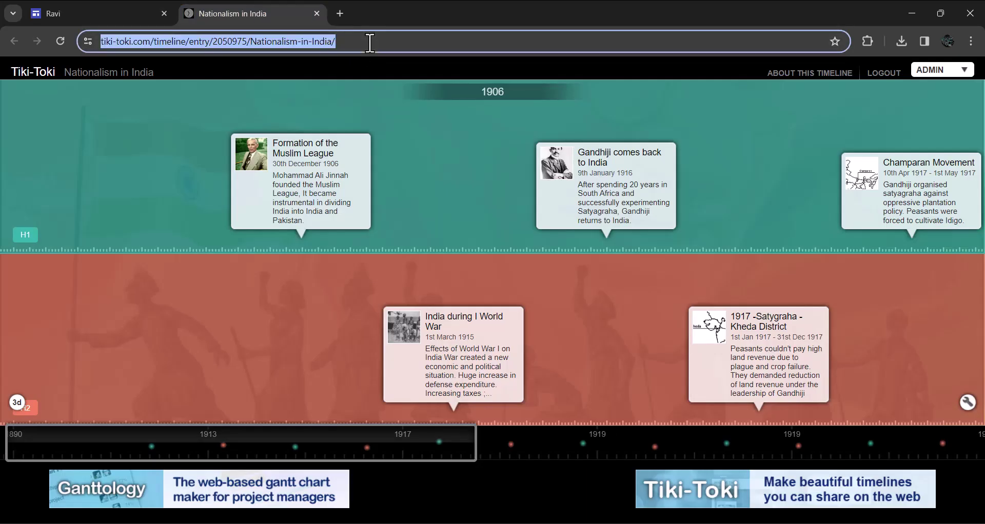
left_click(105, 11)
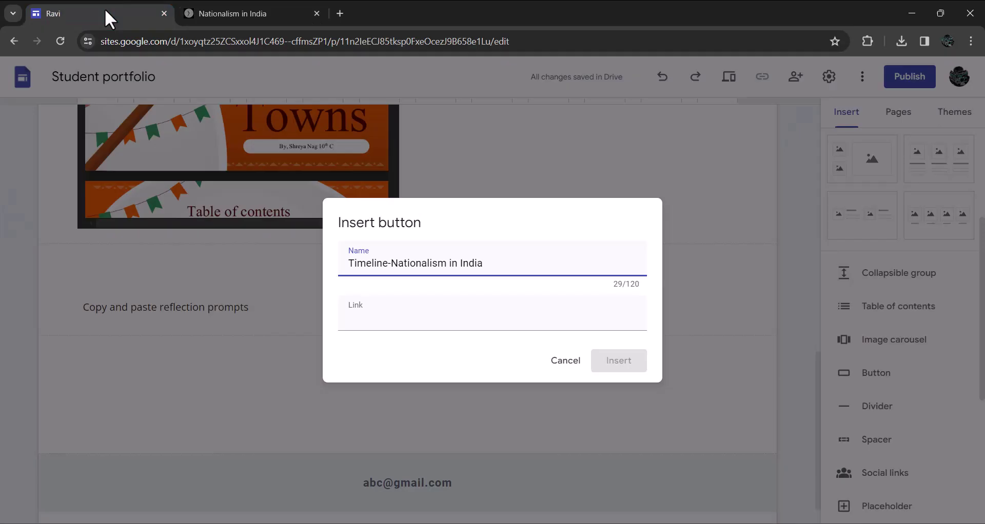
left_click(358, 318)
key("ctrl+v")
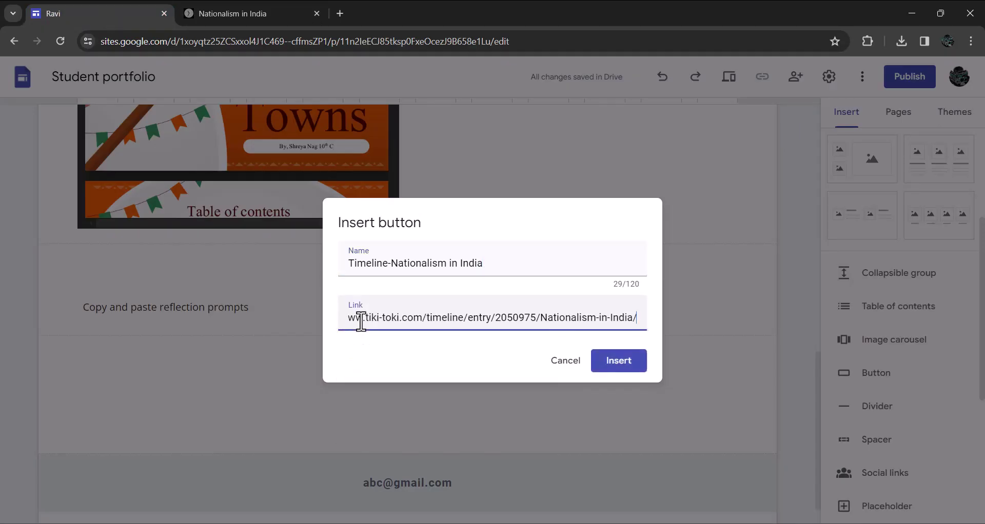
left_click(620, 364)
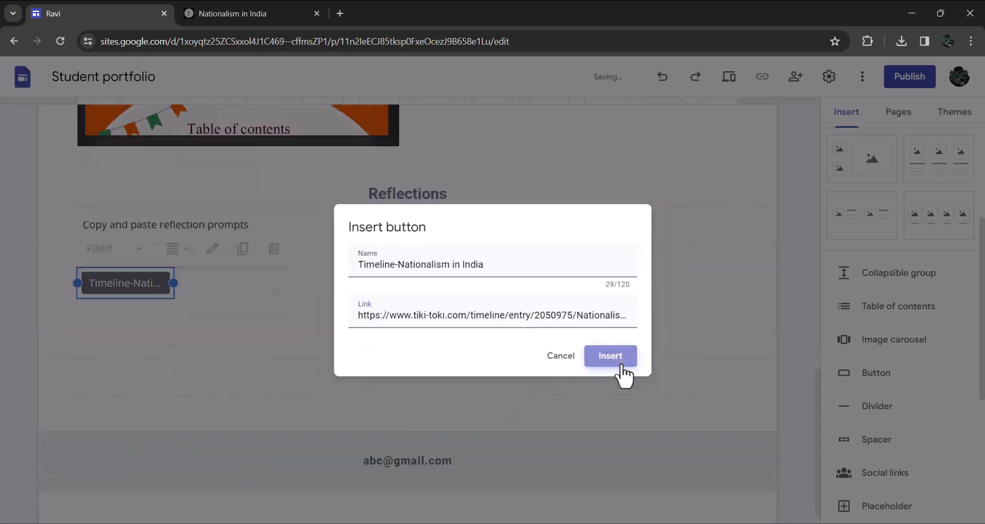
Add a text box below the timeline button with 'Reflections' as a centred Heading
double_click(263, 340)
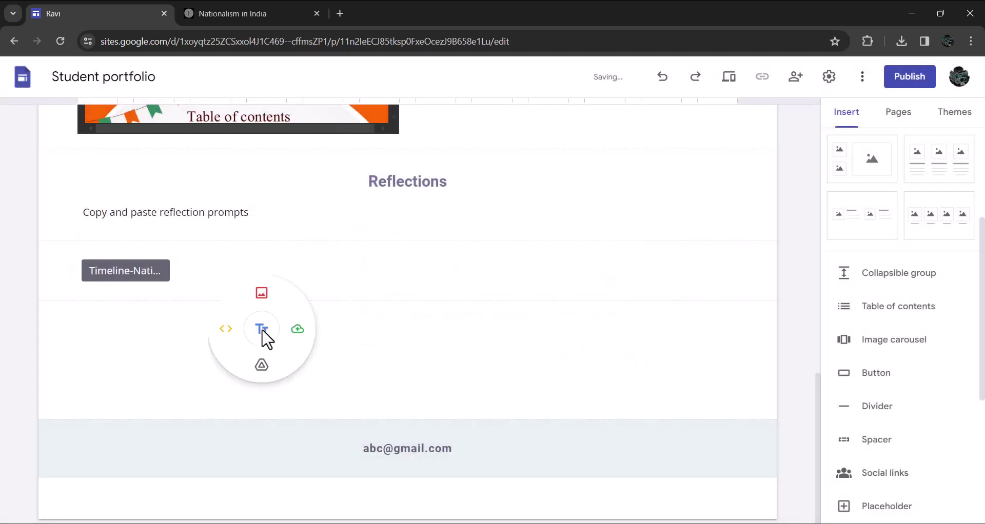
left_click(262, 338)
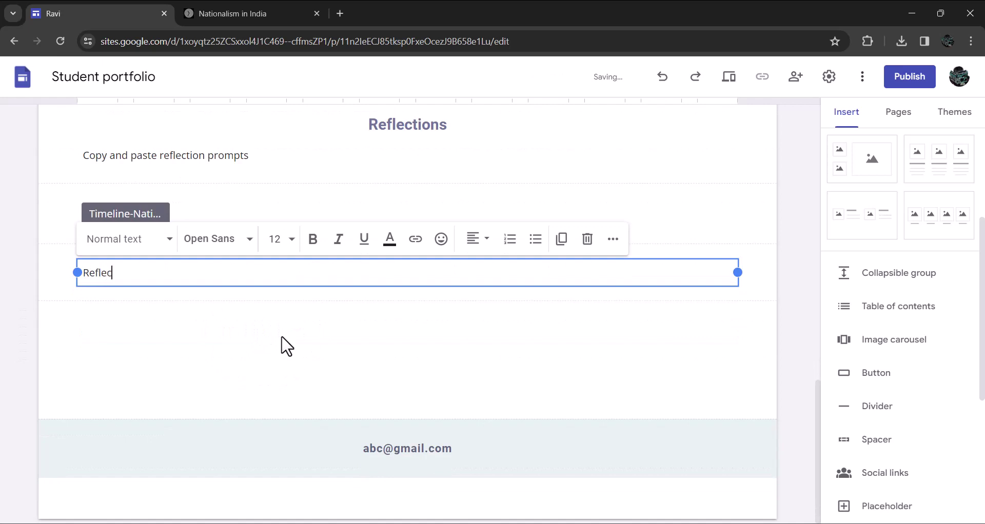
type("Reflections")
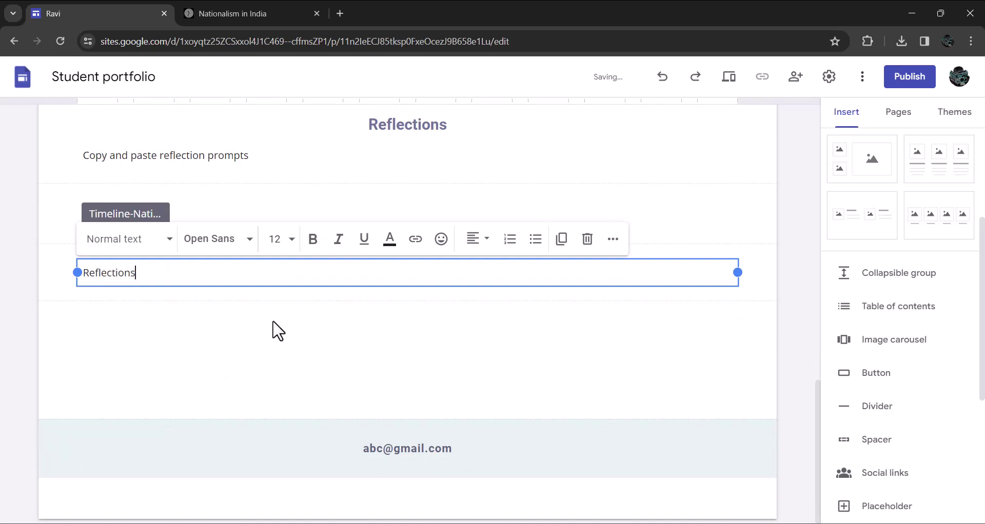
triple_click(194, 276)
left_click(149, 245)
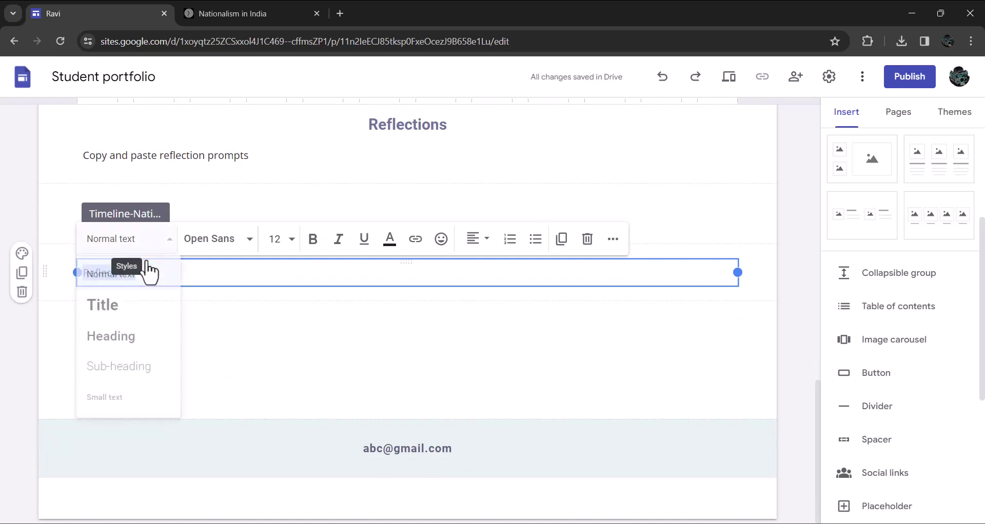
left_click(114, 335)
left_click(477, 239)
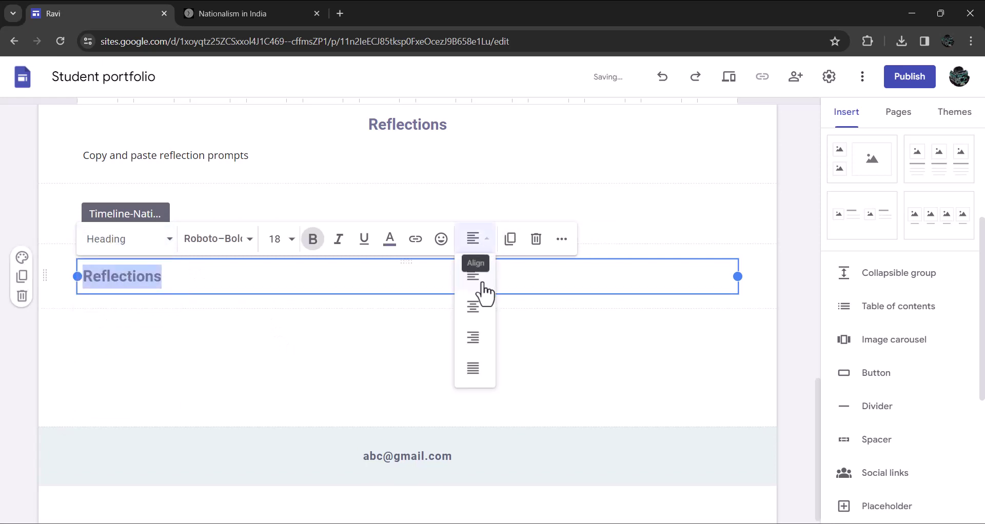
left_click(472, 308)
left_click(488, 368)
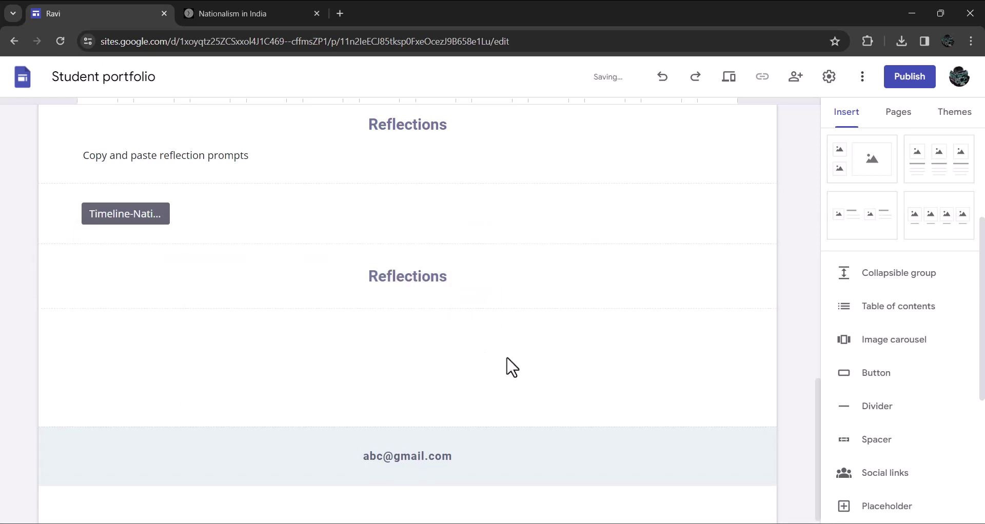
scroll(585, 369, "up", 10)
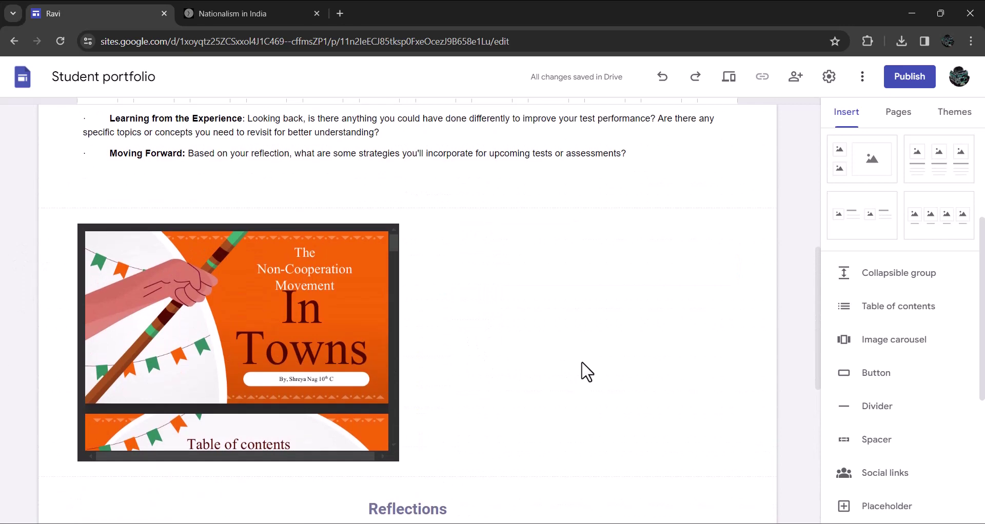
scroll(584, 369, "up", 1)
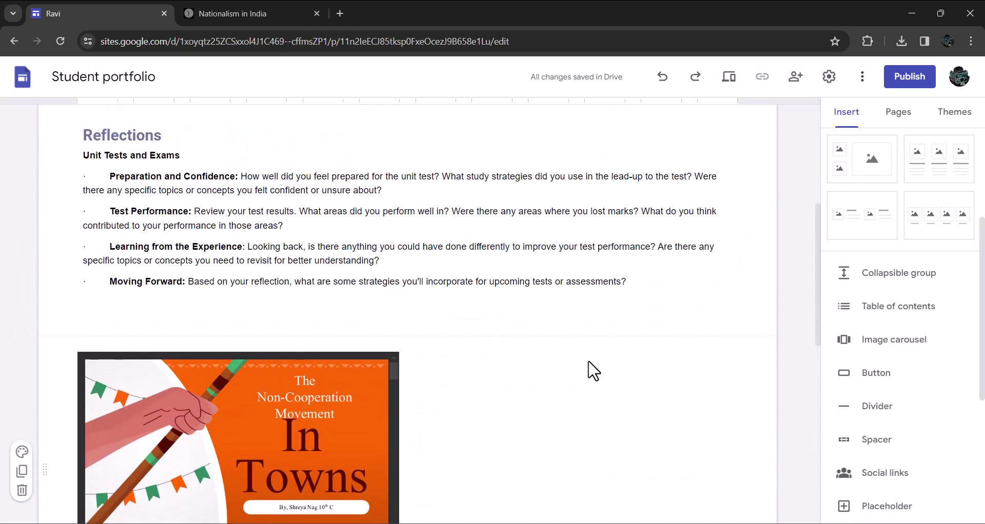
Create a 'Digital Maps' subpage under the Academic page
left_click(898, 113)
mouse_move(888, 262)
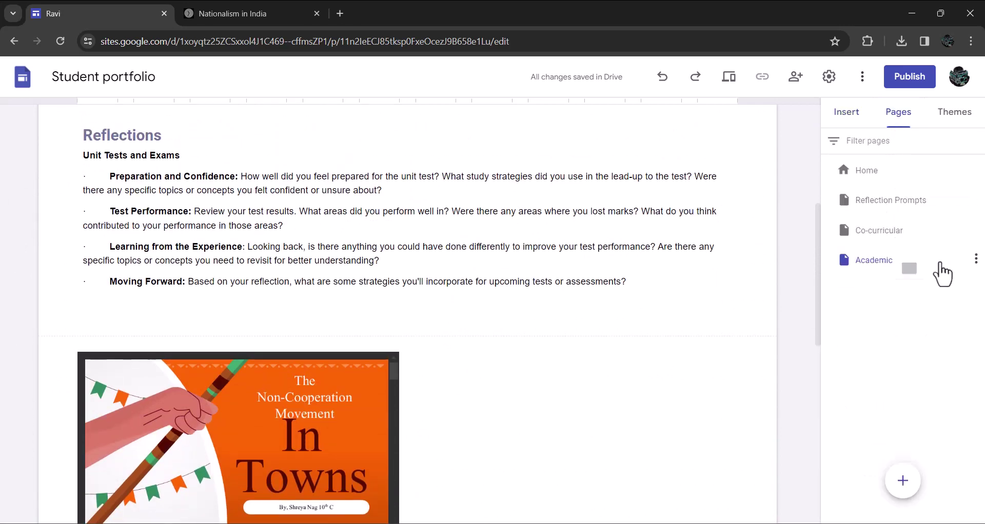
left_click(975, 259)
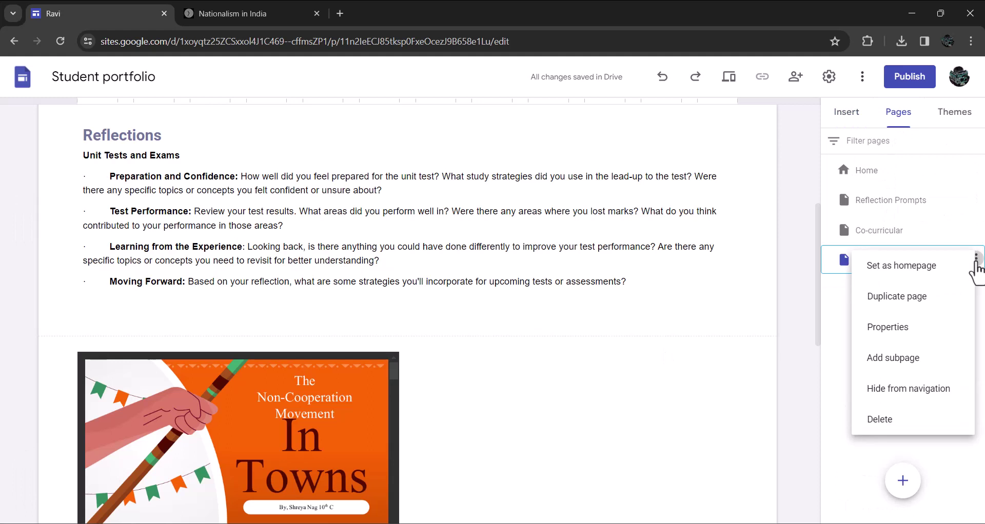
left_click(898, 359)
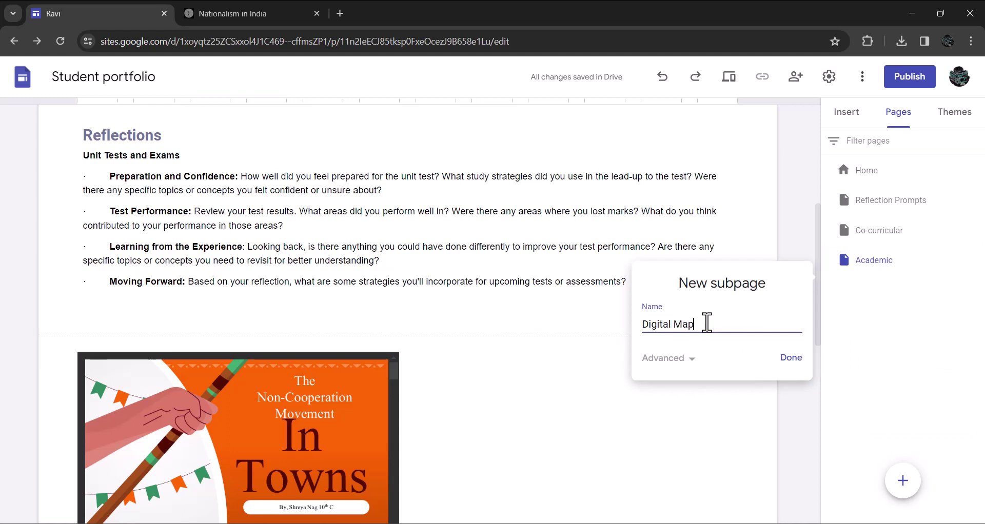
left_click(782, 359)
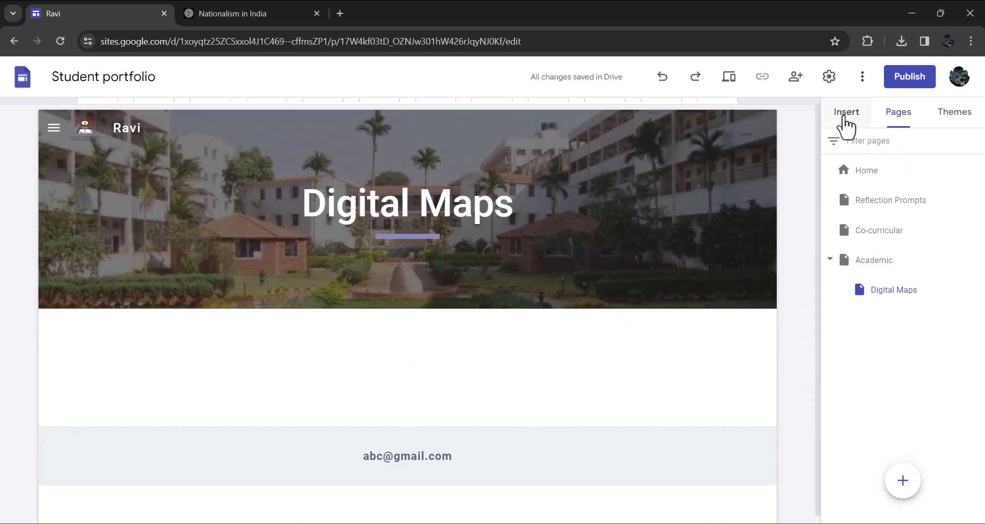
Start embedding web content on Digital Maps, then bring the Edge My Maps window forward
left_click(844, 120)
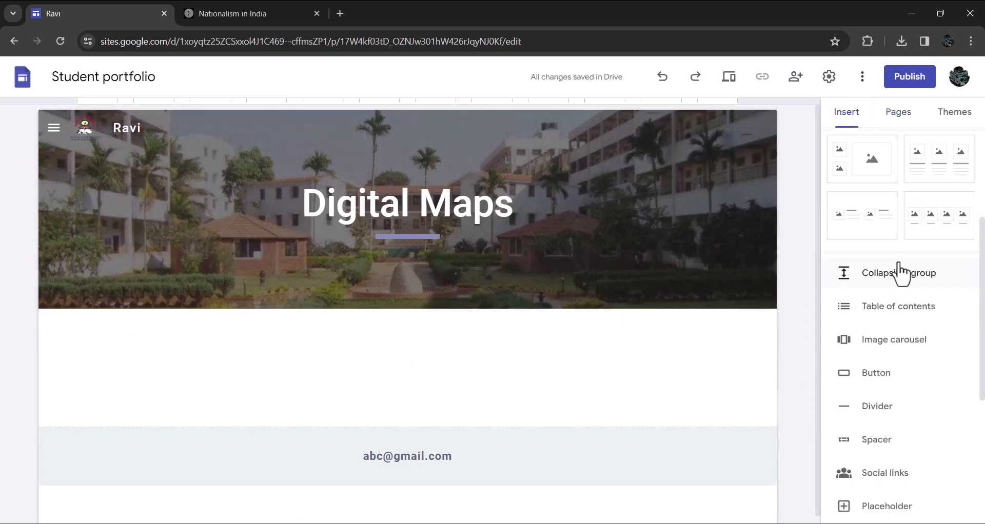
scroll(900, 274, "up", 4)
left_click(861, 218)
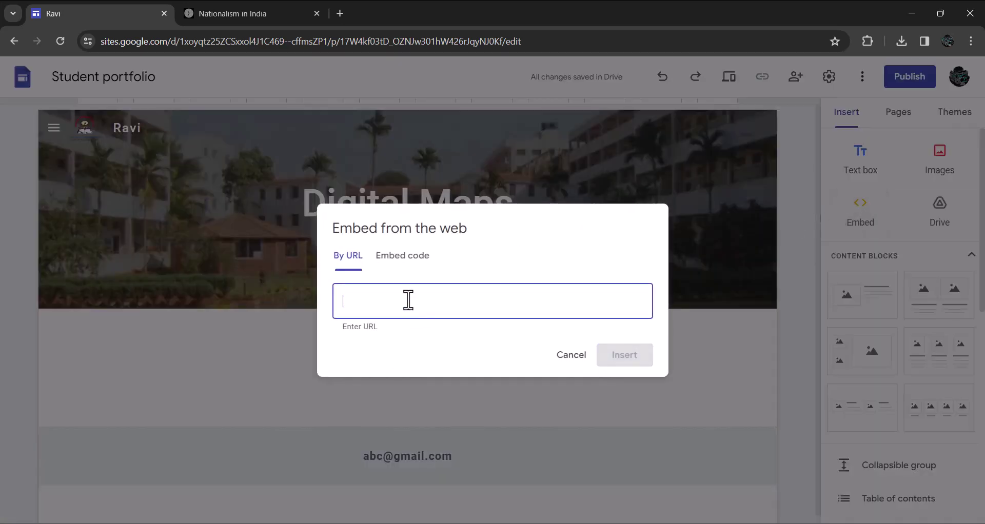
mouse_move(469, 522)
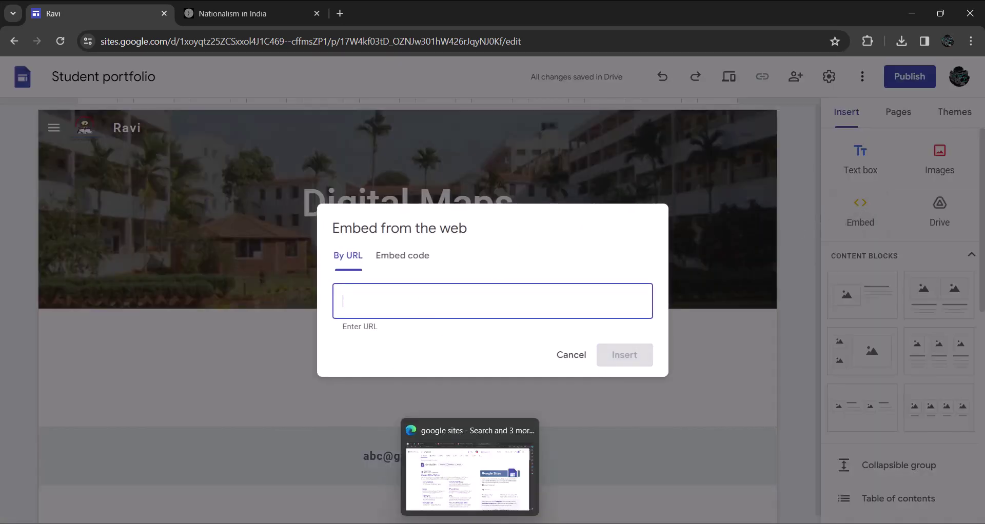
left_click(469, 477)
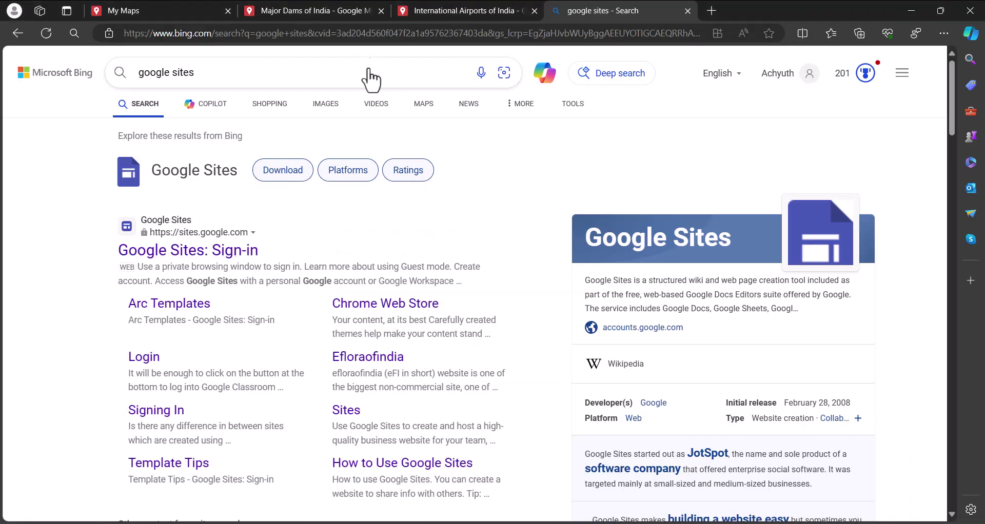
Switch to the Major Dams of India map and open its Share dialog
left_click(329, 10)
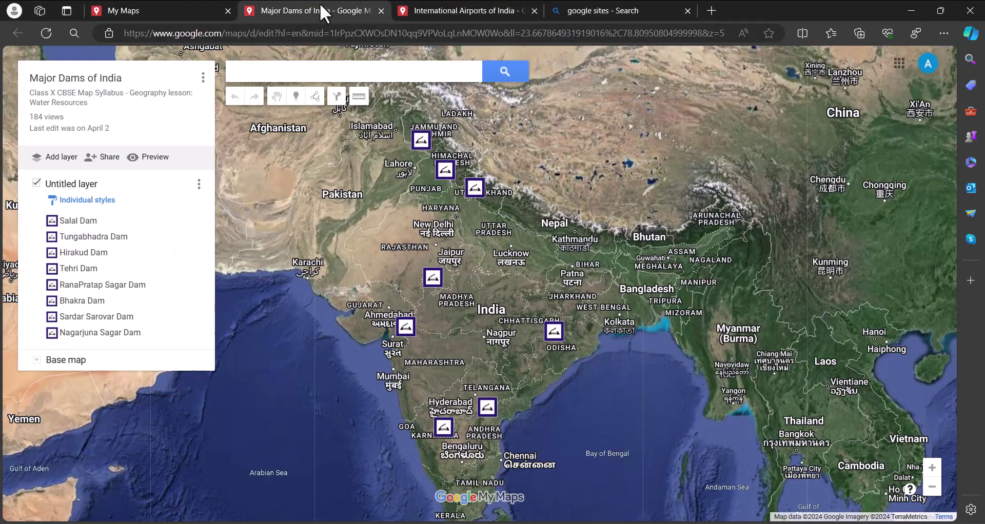
left_click(111, 160)
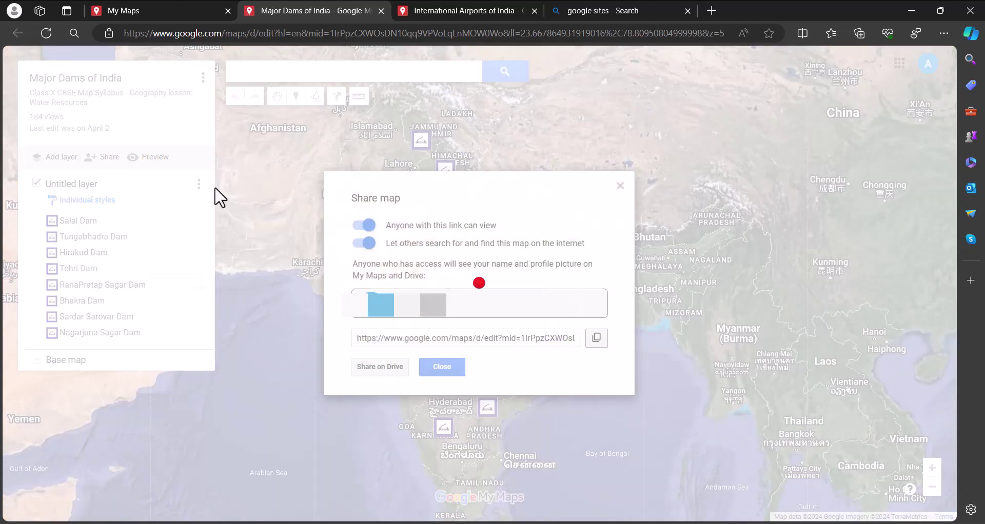
Copy the Major Dams of India map link and embed it on the Digital Maps page
left_click(596, 339)
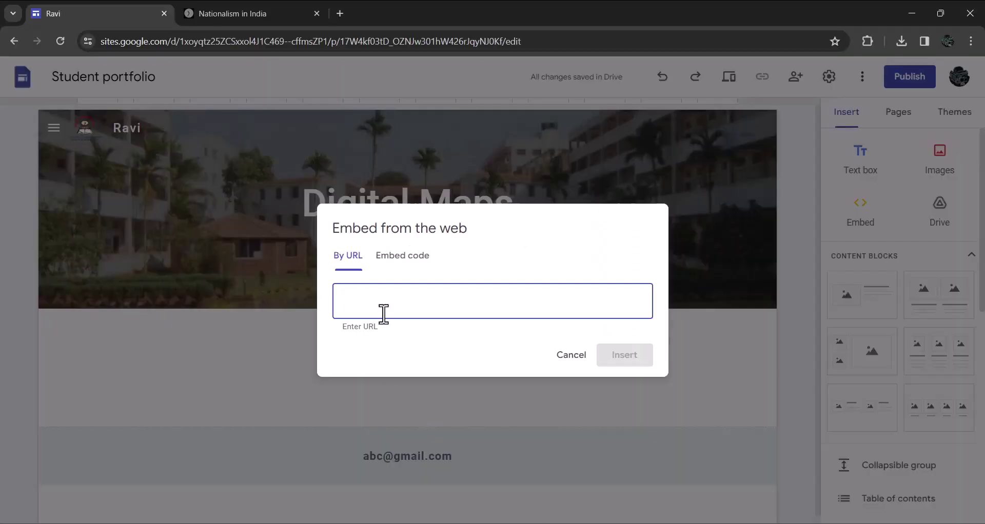
key("ctrl+v")
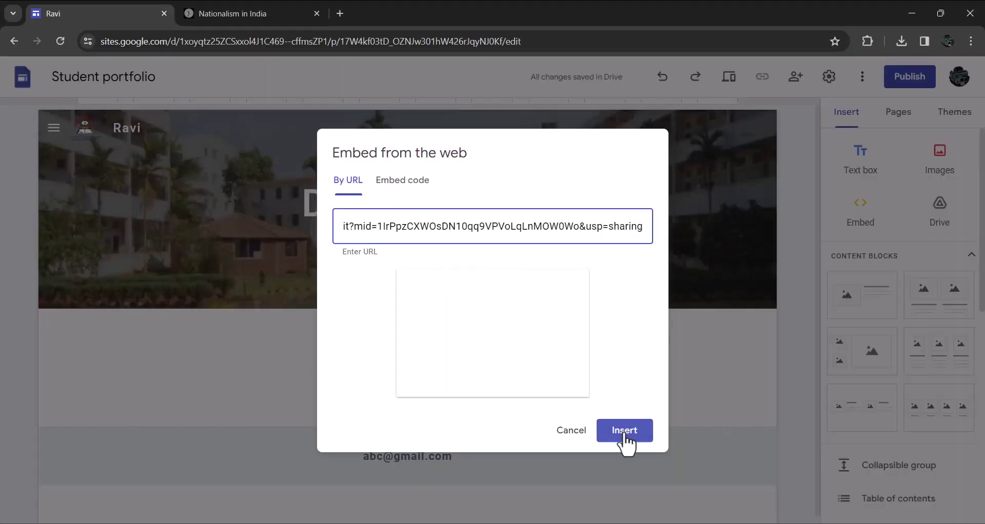
left_click(627, 437)
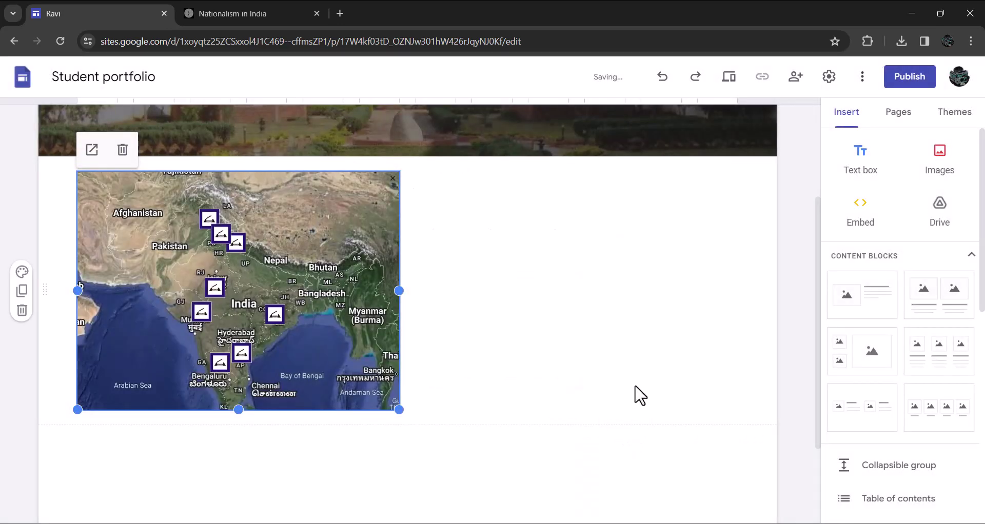
scroll(635, 394, "down", 3)
left_click(266, 372)
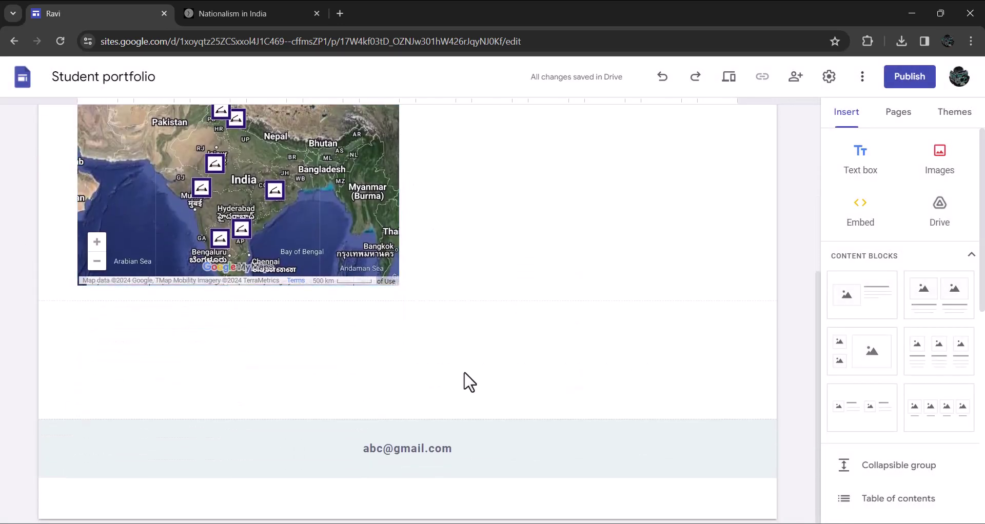
Start a new web embed and bring up sharing for the International Airports of India map
left_click(865, 225)
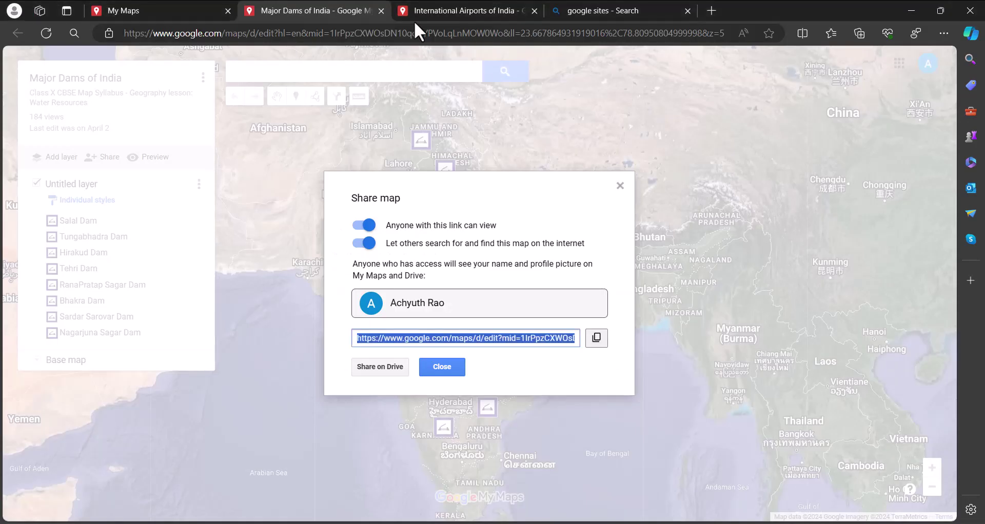
left_click(439, 10)
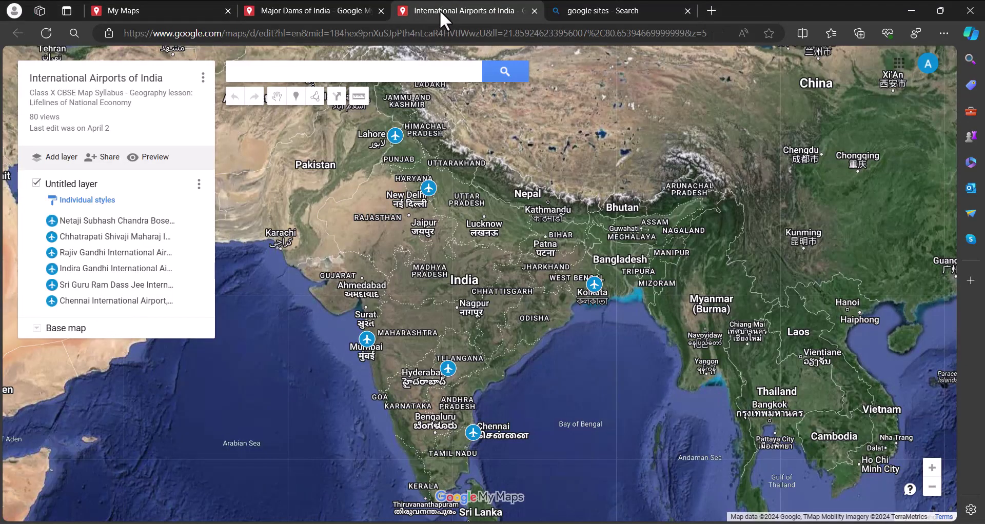
left_click(106, 164)
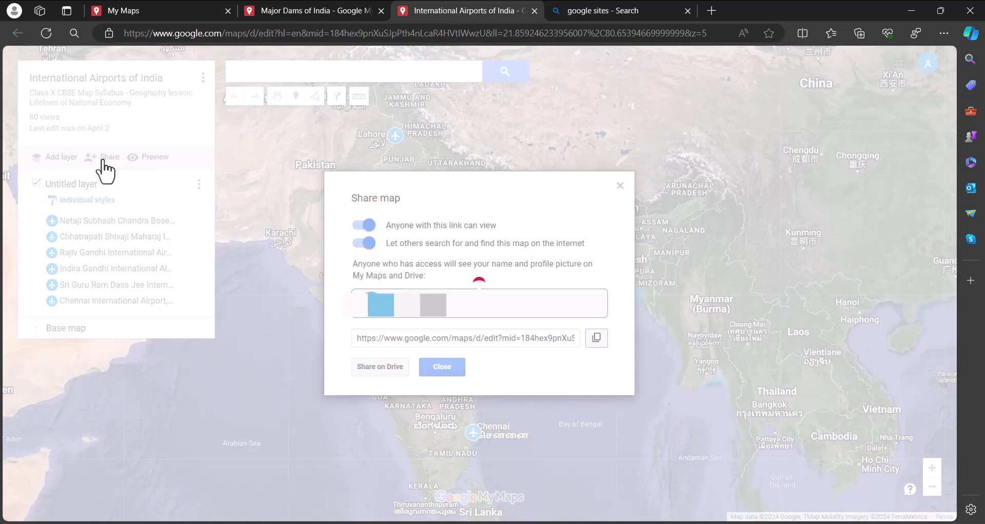
Copy the International Airports of India link and embed that map below the dams map
left_click(596, 338)
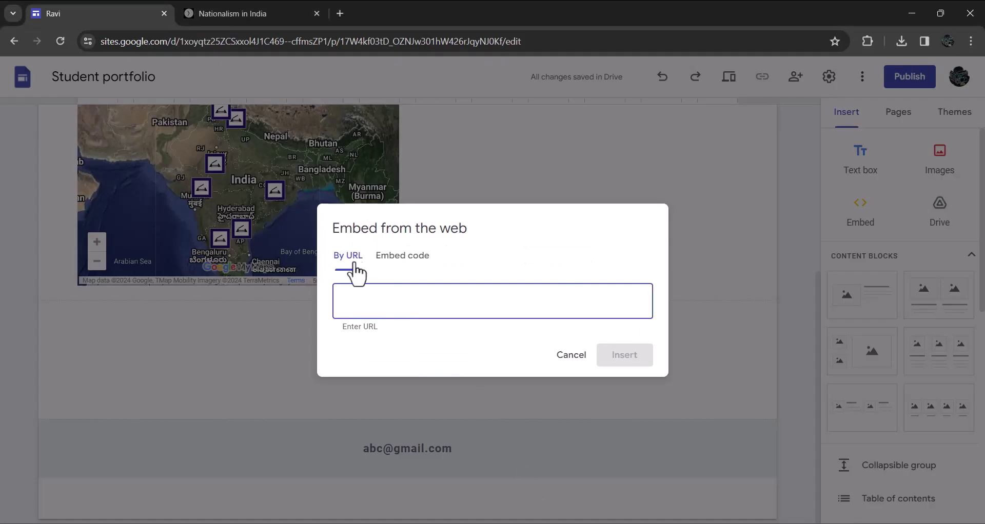
key("ctrl+v")
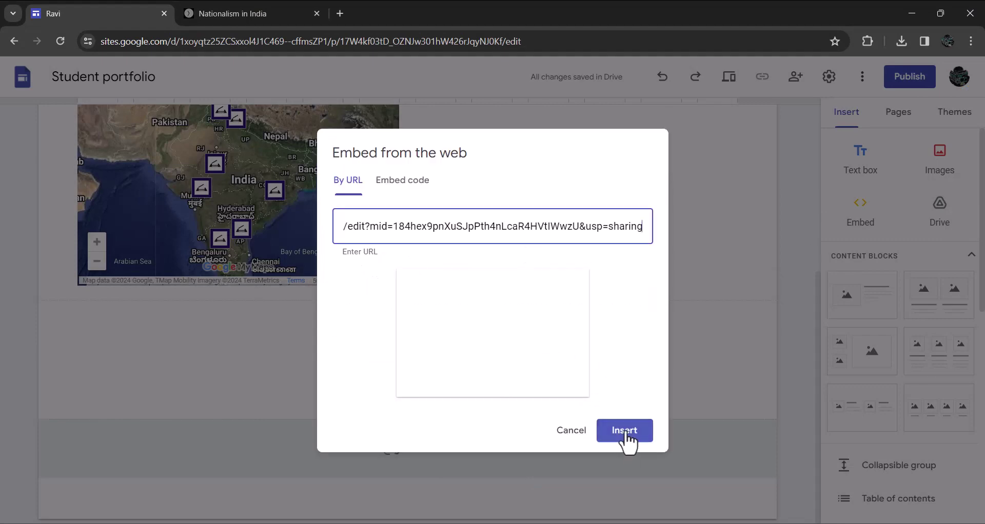
left_click(624, 428)
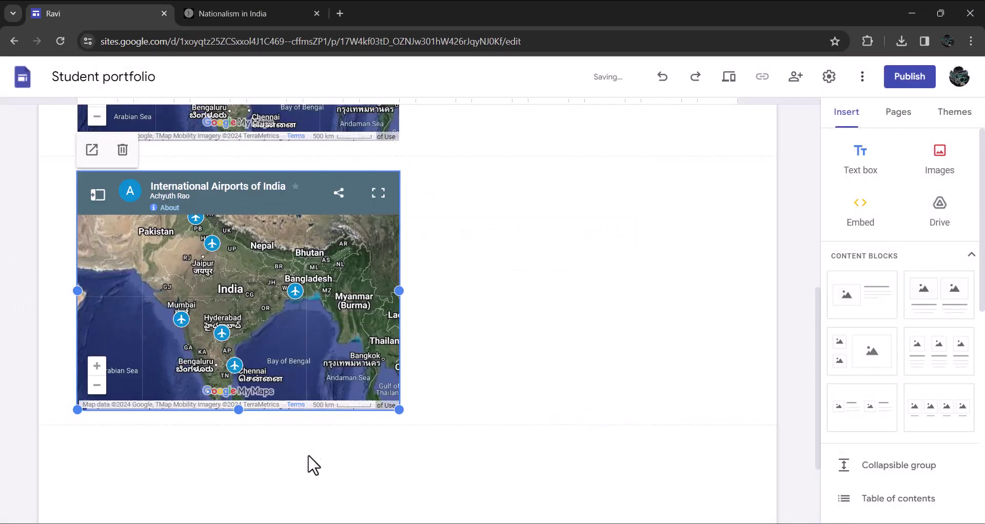
left_click(306, 459)
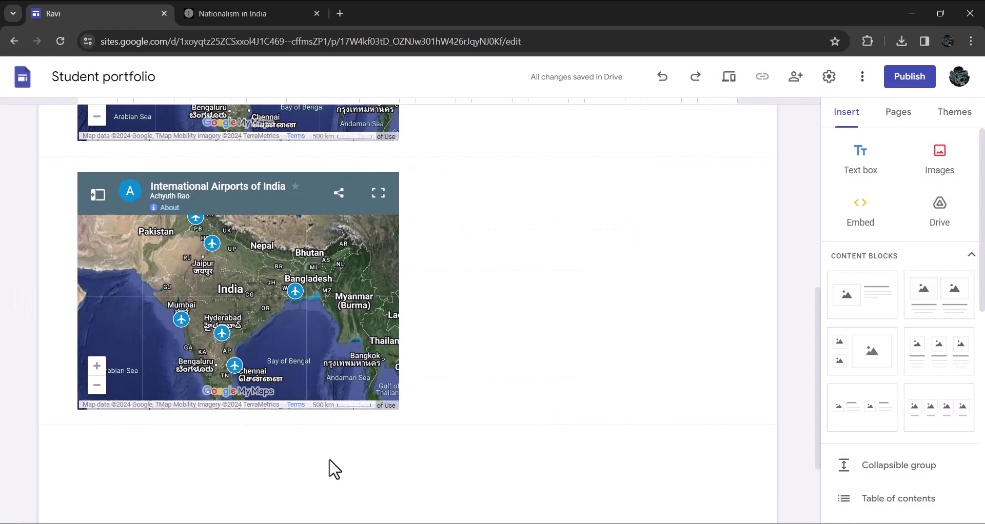
Insert a text box reading 'Reflections' beneath the embedded airports map
double_click(326, 461)
left_click(329, 460)
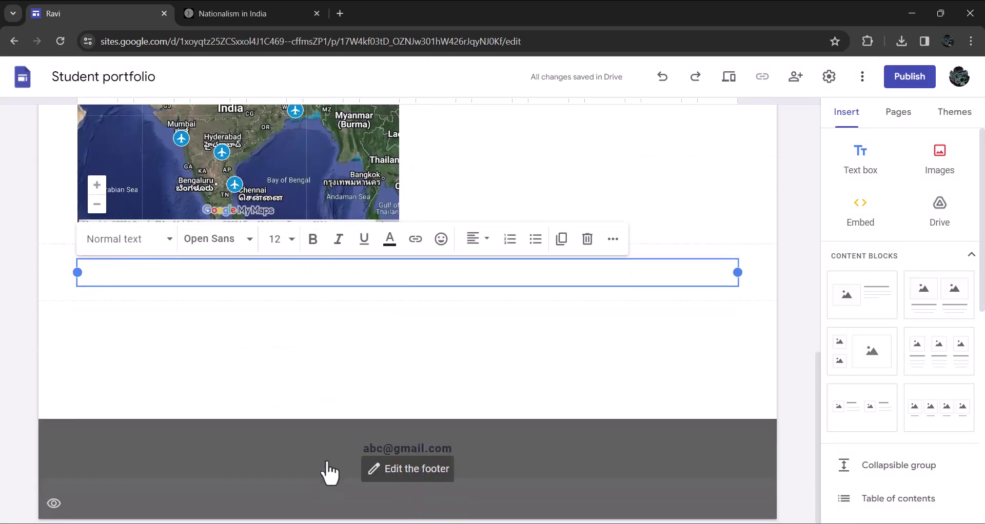
type("Reflections")
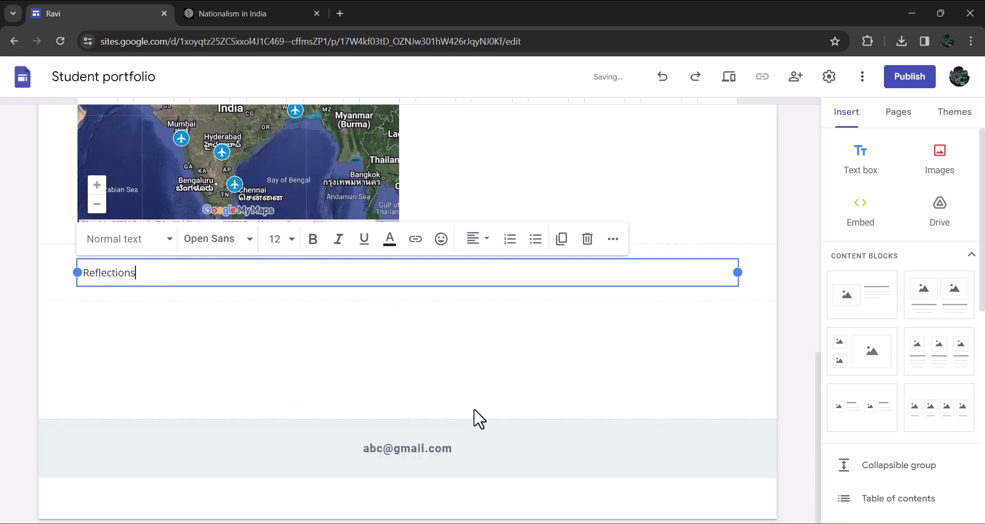
left_click(442, 385)
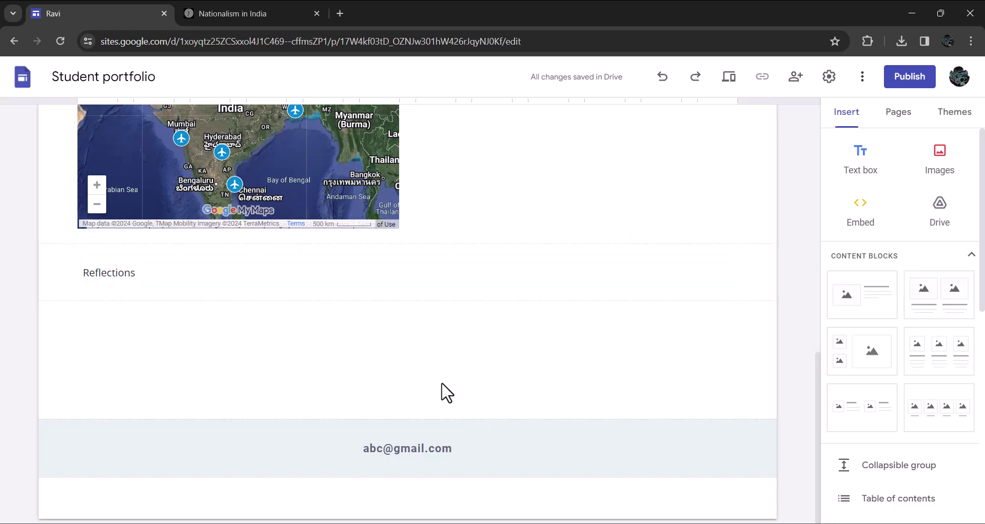
scroll(548, 382, "up", 15)
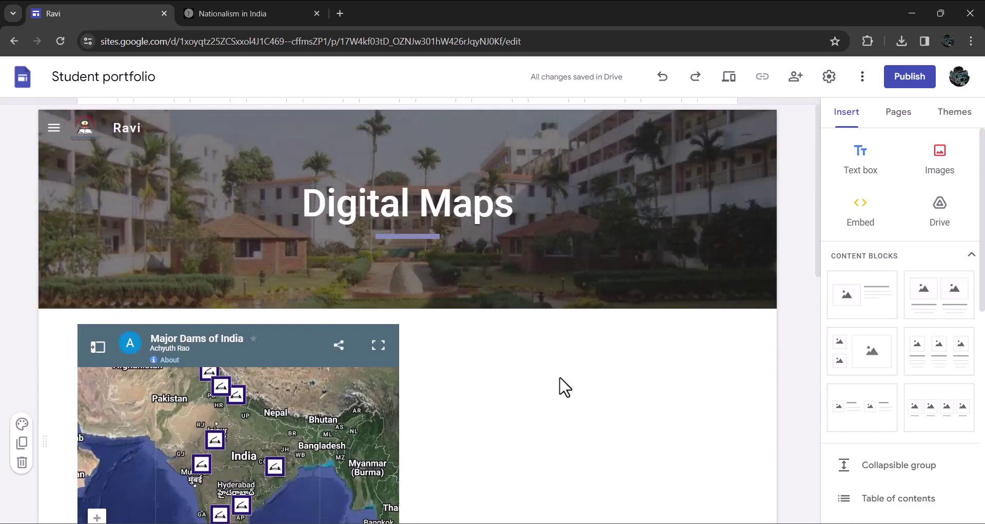
Review the embedded maps, then switch to the Co-curricular page from the Pages list
scroll(564, 387, "down", 5)
scroll(564, 387, "down", 4)
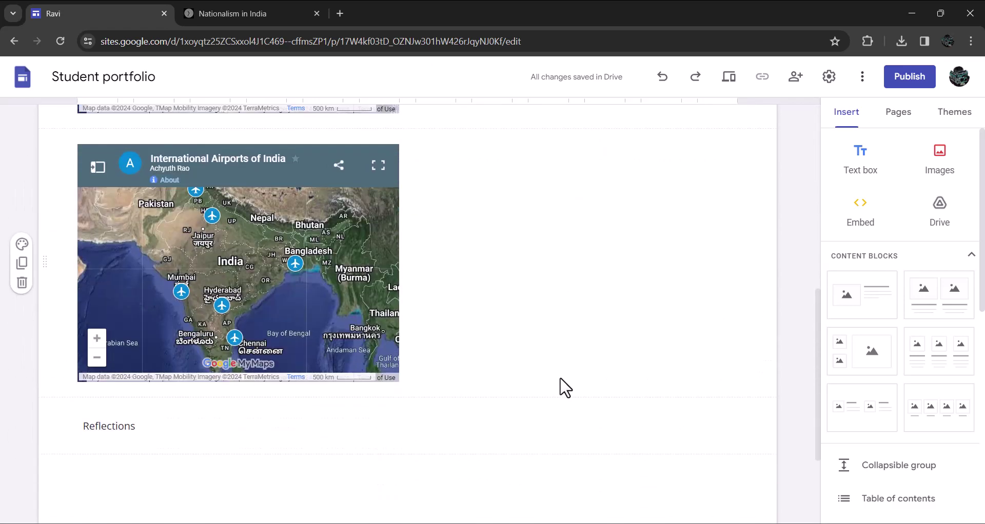
scroll(564, 387, "up", 5)
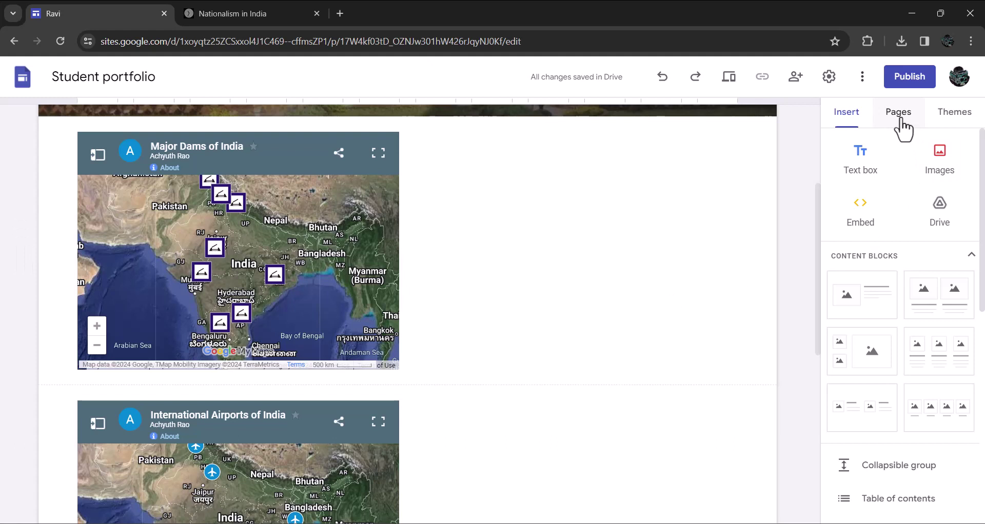
left_click(901, 126)
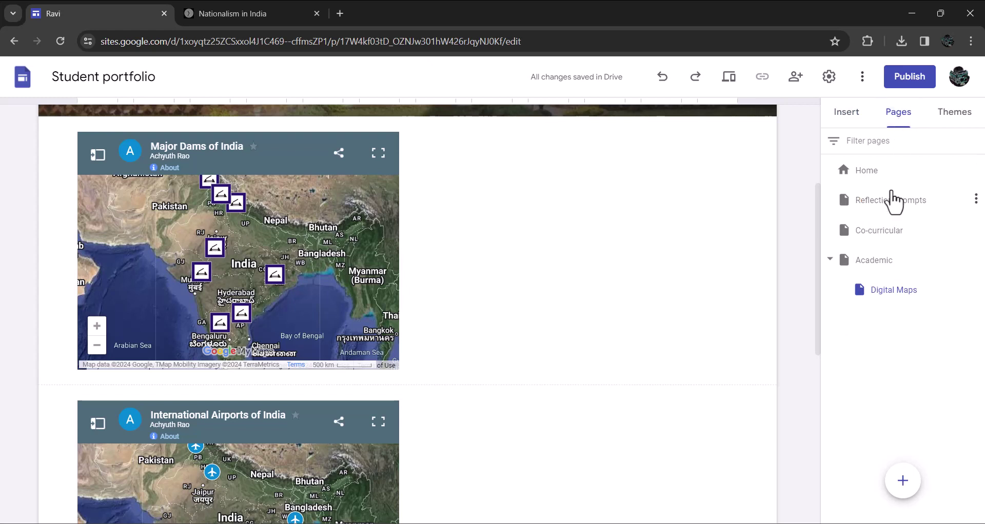
left_click(879, 232)
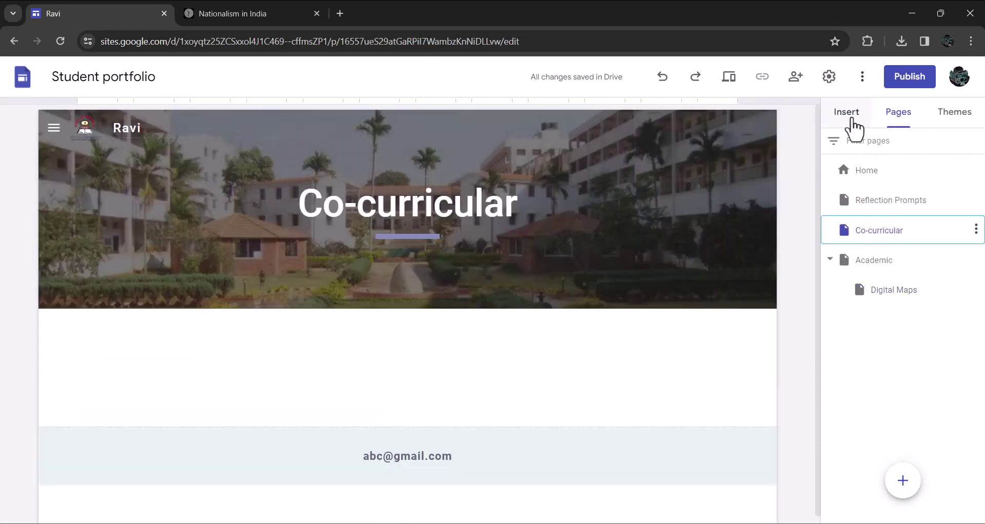
Add a 'Youth Parliament' text box, centre-aligned and styled as Heading, below the banner
left_click(847, 115)
left_click(852, 177)
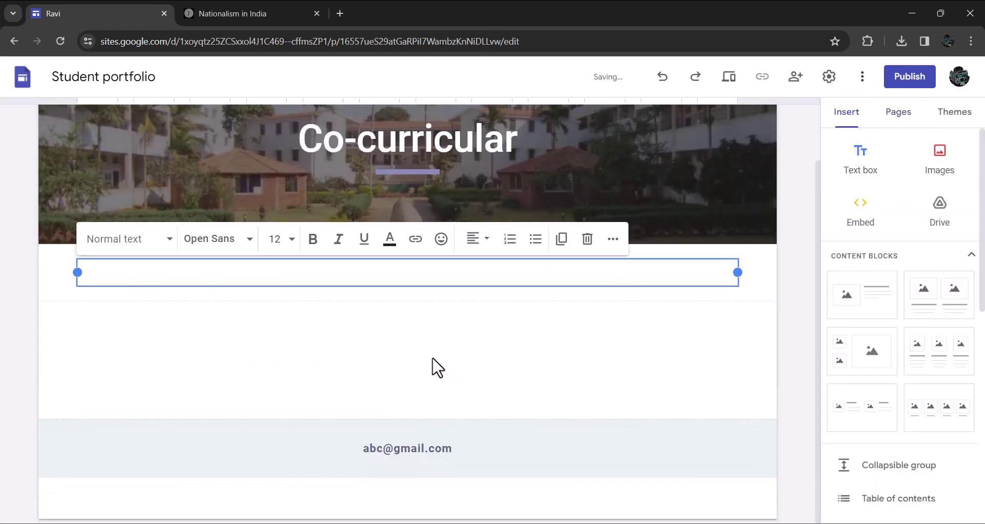
type("Youth Parliament")
left_click(477, 239)
left_click(473, 309)
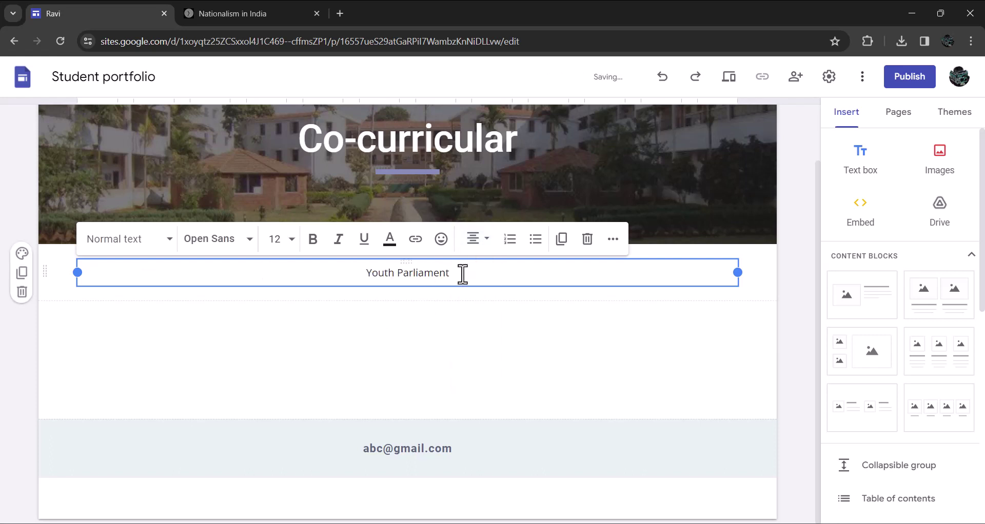
left_click_drag(461, 272, 362, 272)
left_click(162, 240)
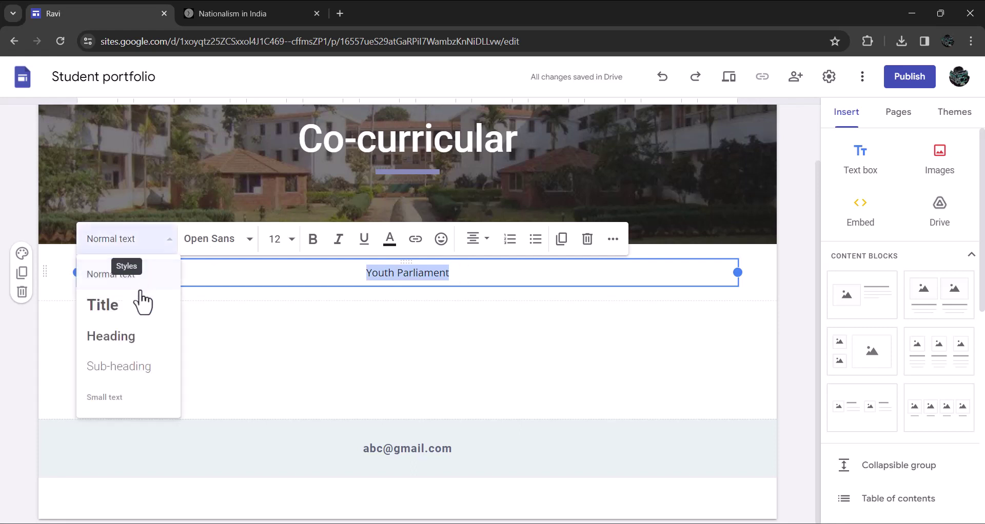
left_click(109, 337)
left_click(405, 333)
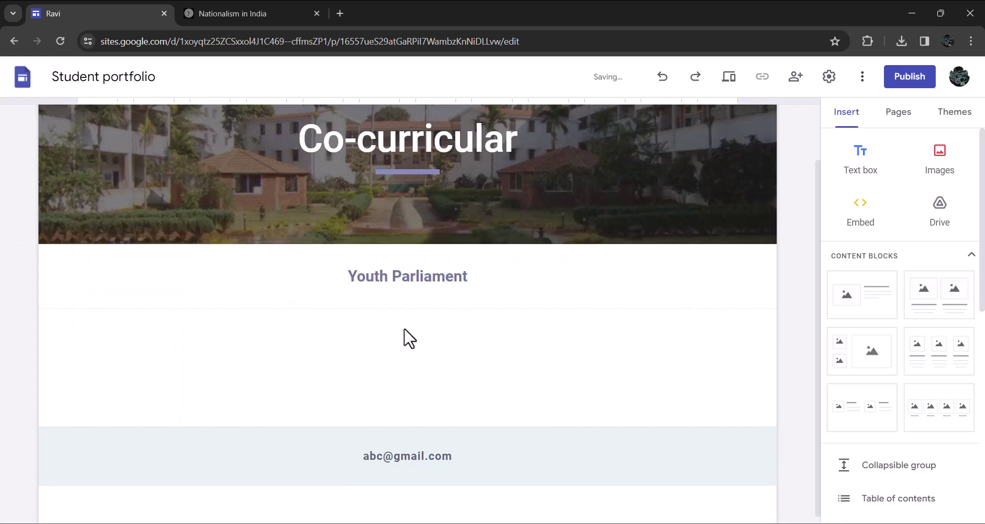
Upload Youth Parliament.JPG and centre the photo below the Youth Parliament heading
left_click(950, 174)
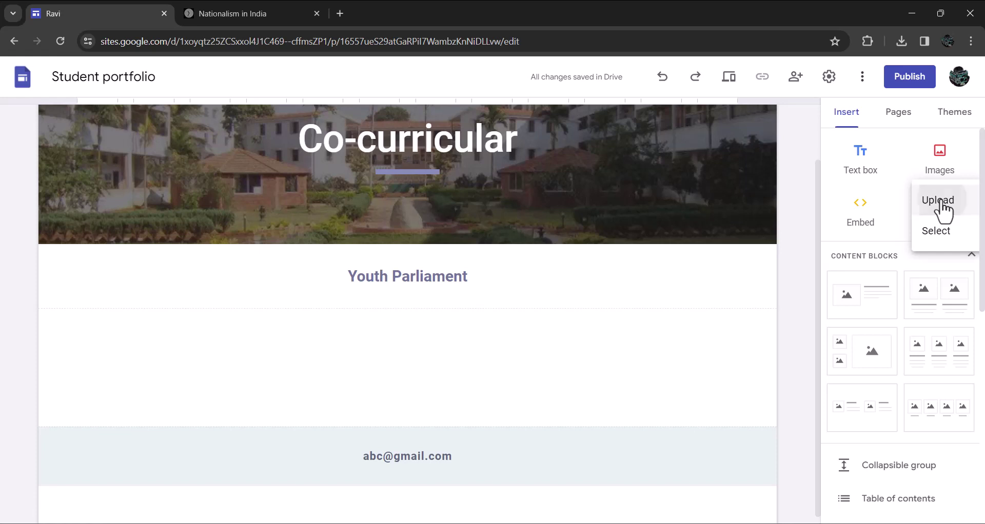
left_click(942, 204)
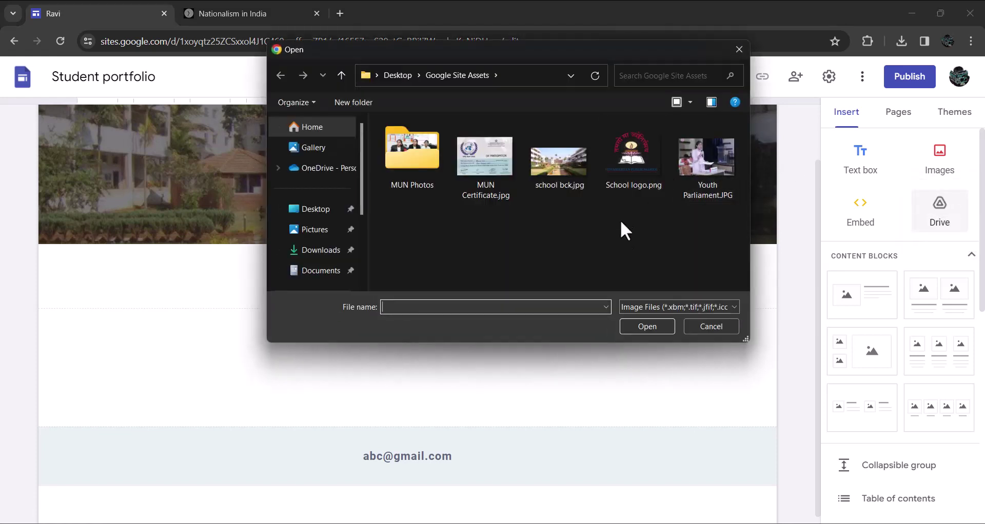
left_click(709, 165)
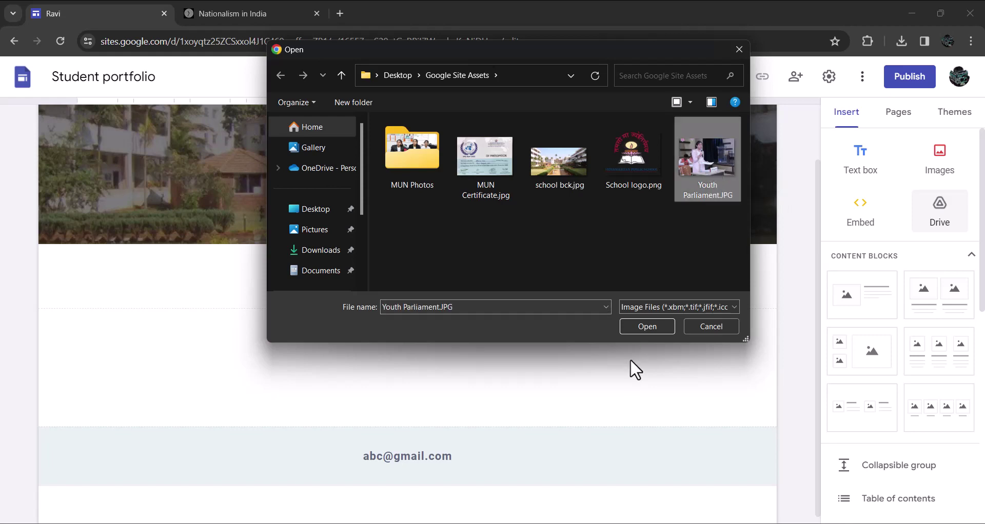
left_click(646, 331)
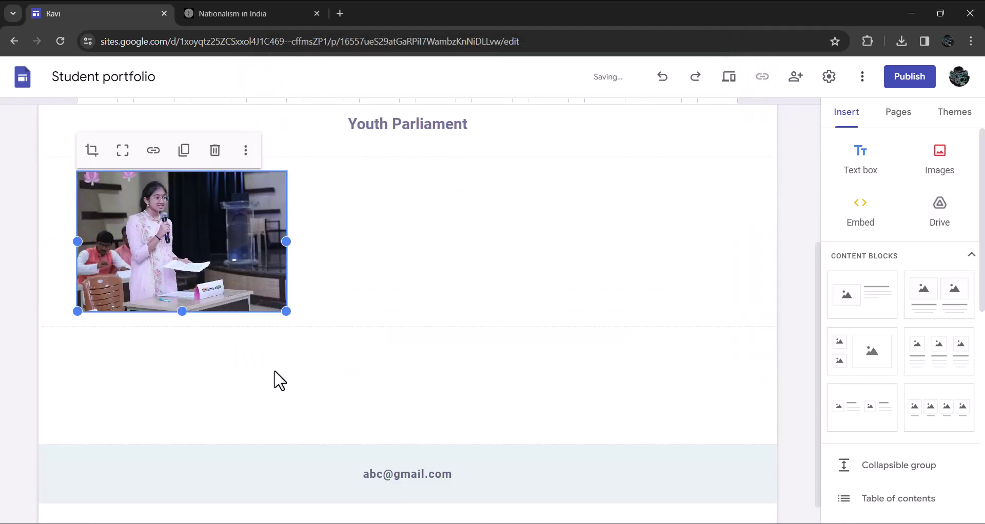
left_click_drag(204, 264, 414, 290)
double_click(392, 394)
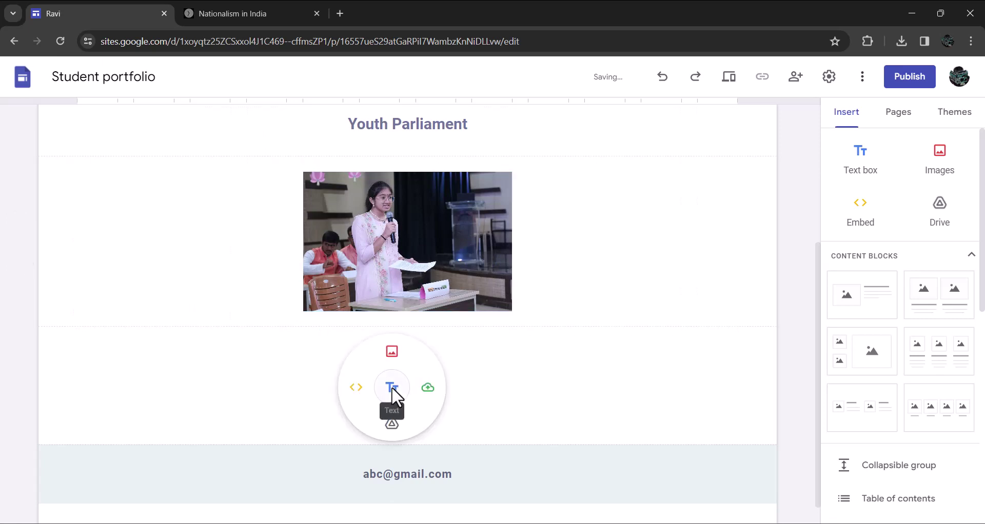
Add a 'Reflections' text line under the photo and centre-align it
left_click(391, 392)
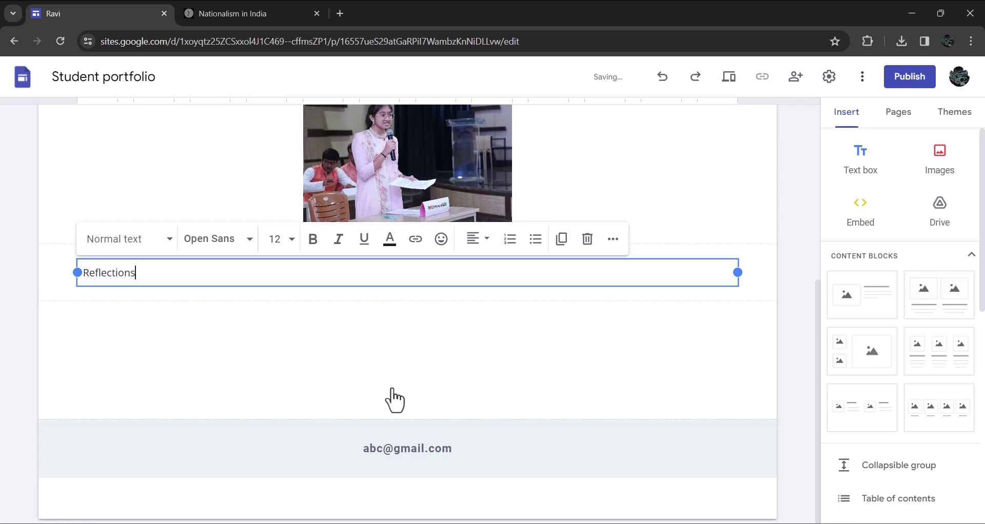
key("ctrl+a")
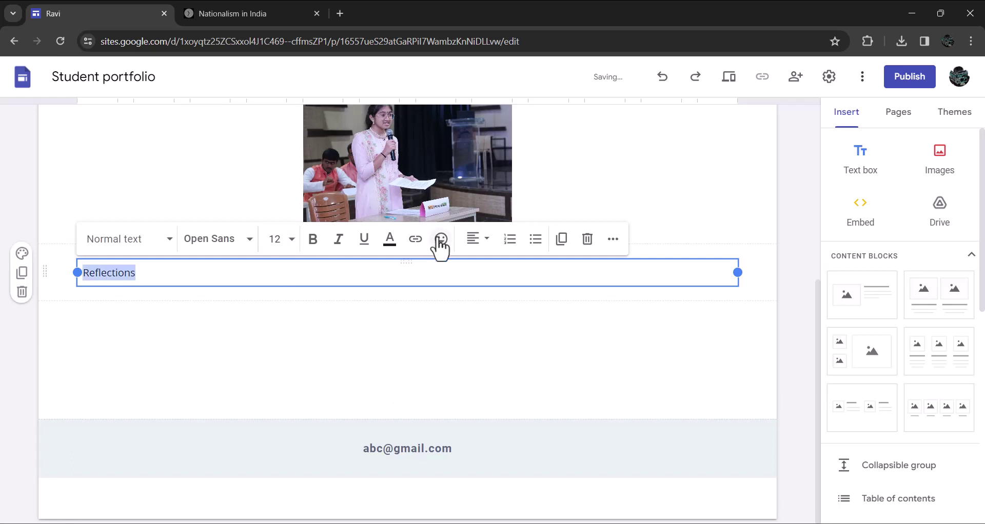
left_click(482, 240)
left_click(475, 313)
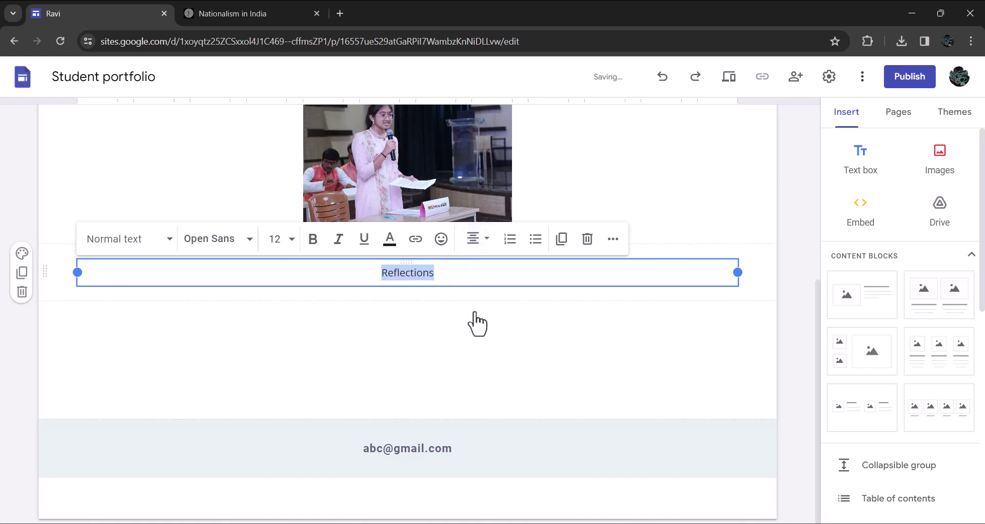
left_click(407, 341)
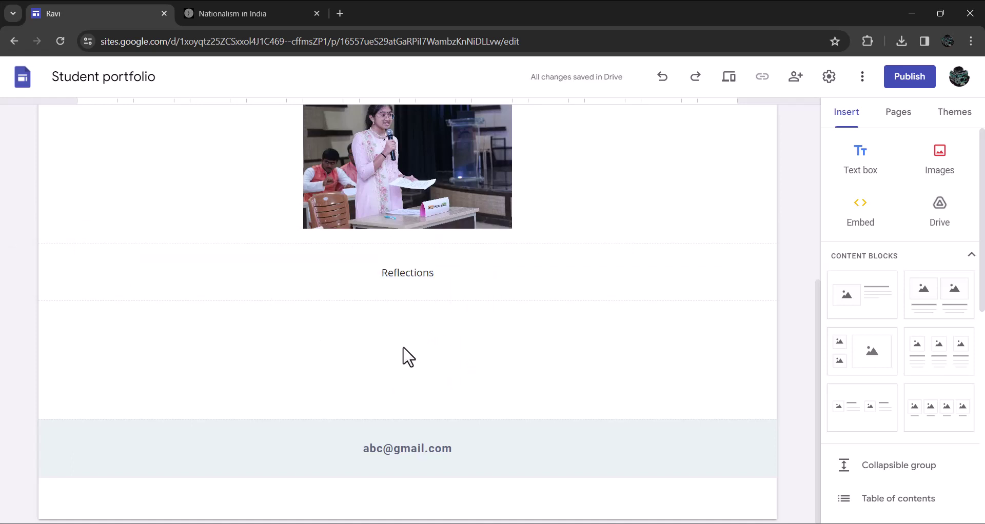
double_click(403, 348)
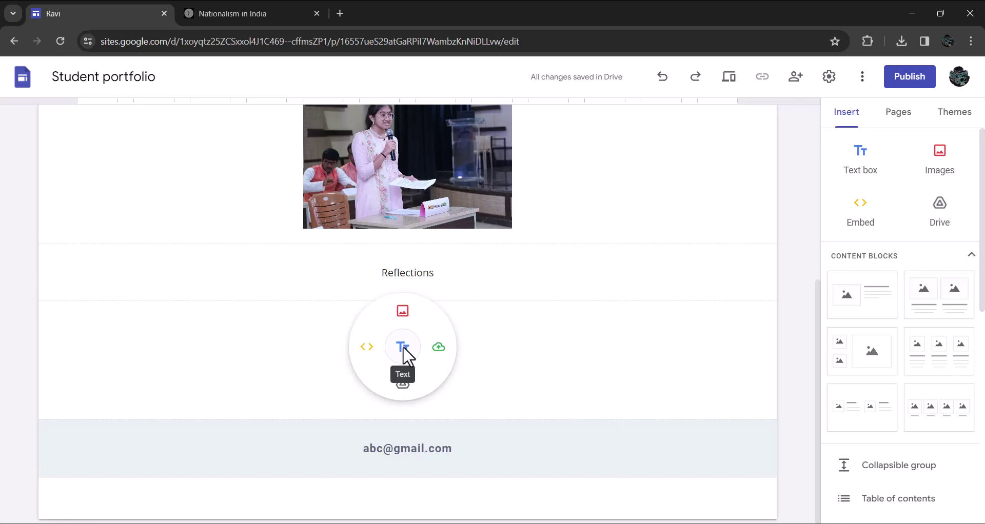
Type 'Model United Nations', style it as Heading and centre-align it
left_click(403, 348)
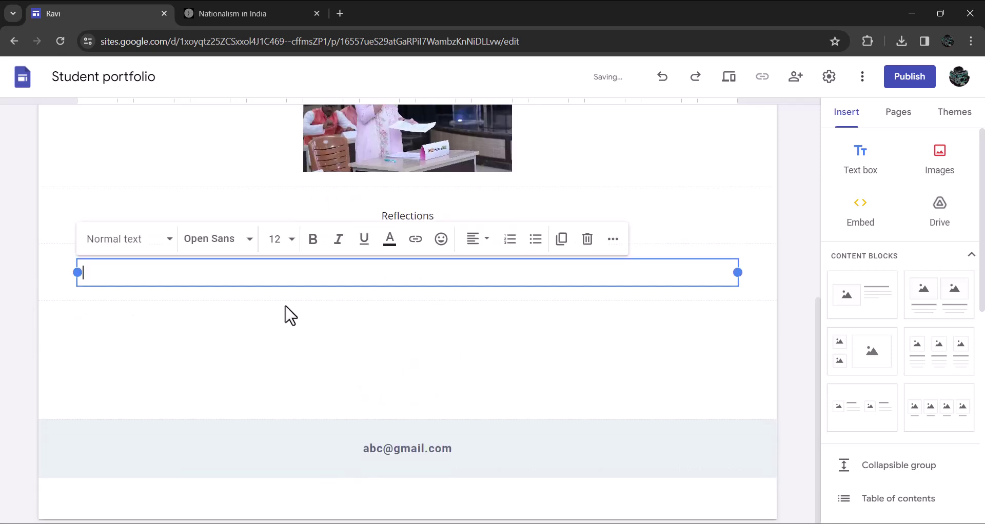
type("Model United Nations")
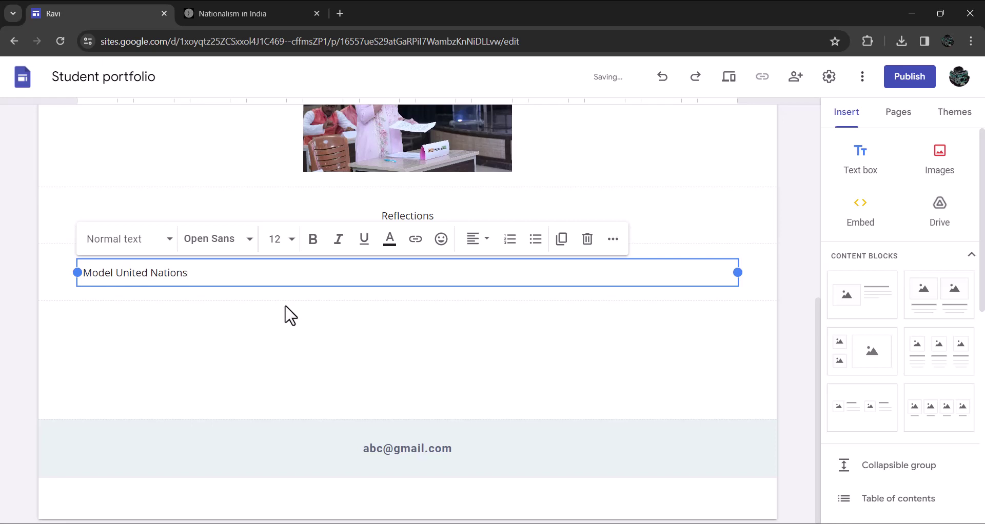
key("ctrl+a")
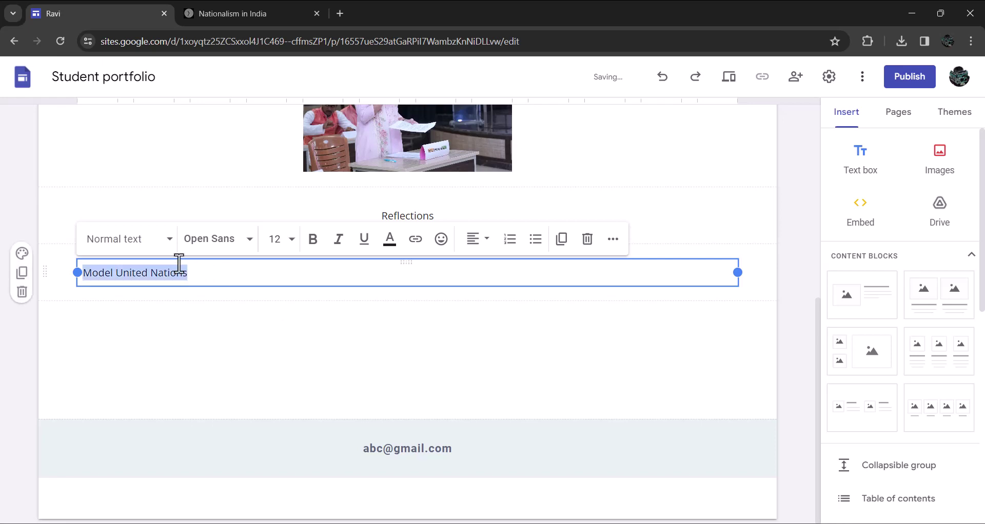
left_click(167, 240)
left_click(106, 336)
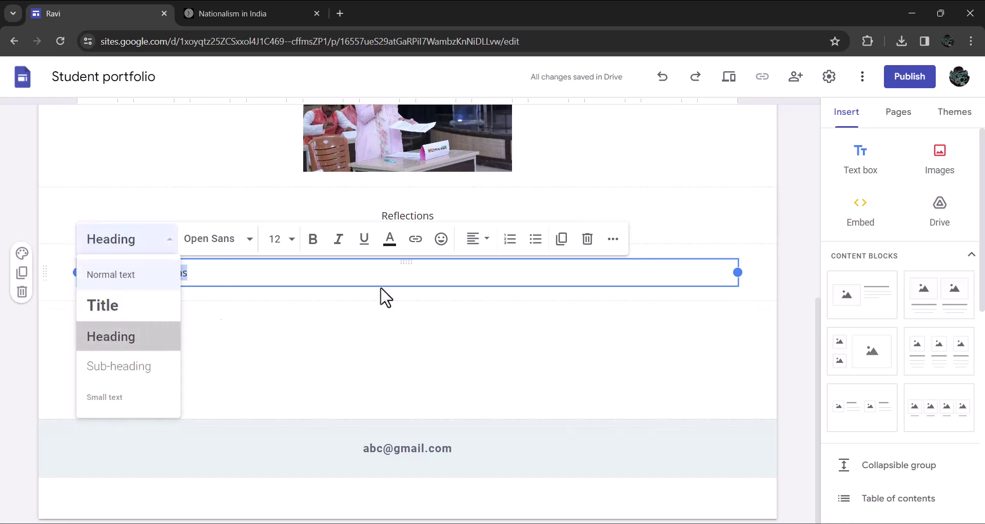
left_click(482, 240)
left_click(474, 310)
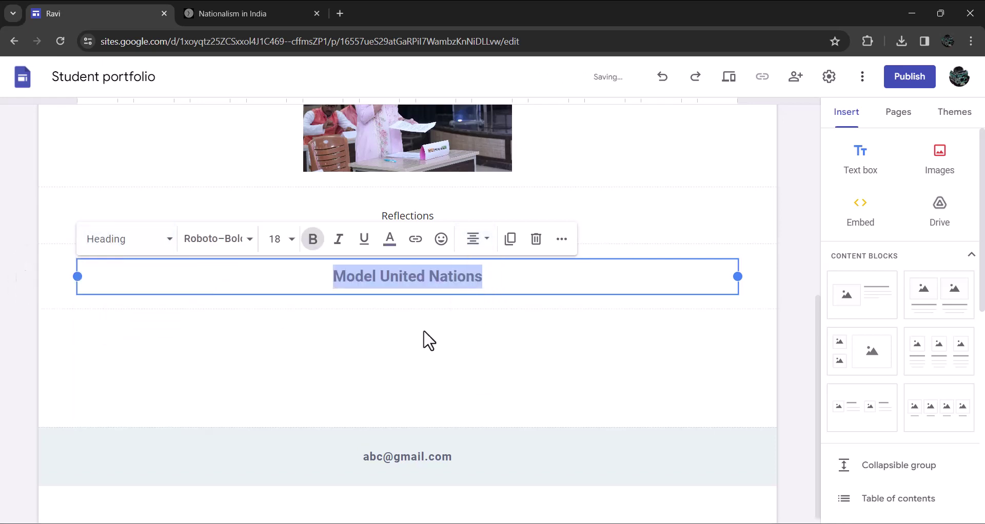
left_click(408, 331)
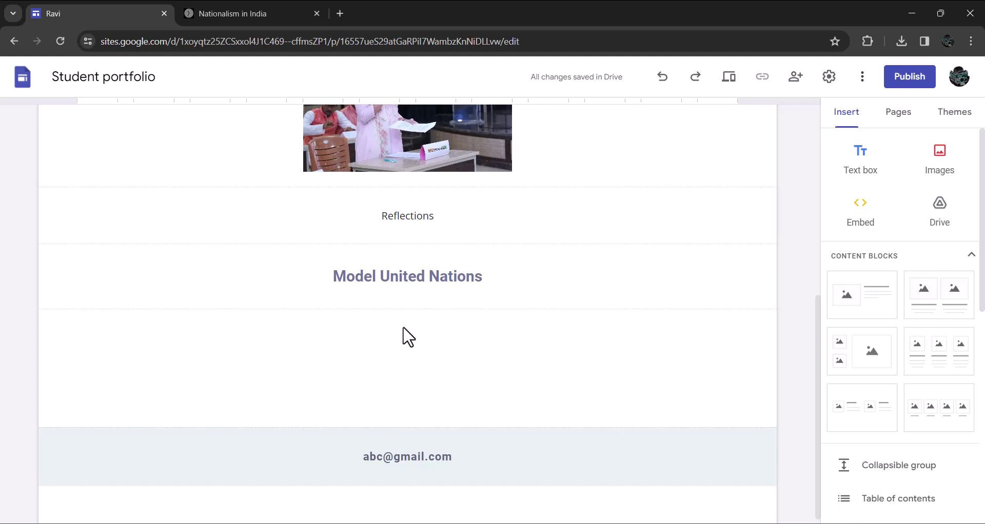
Upload MUN Certificate.jpg and drag the image to the centre under the heading
double_click(404, 329)
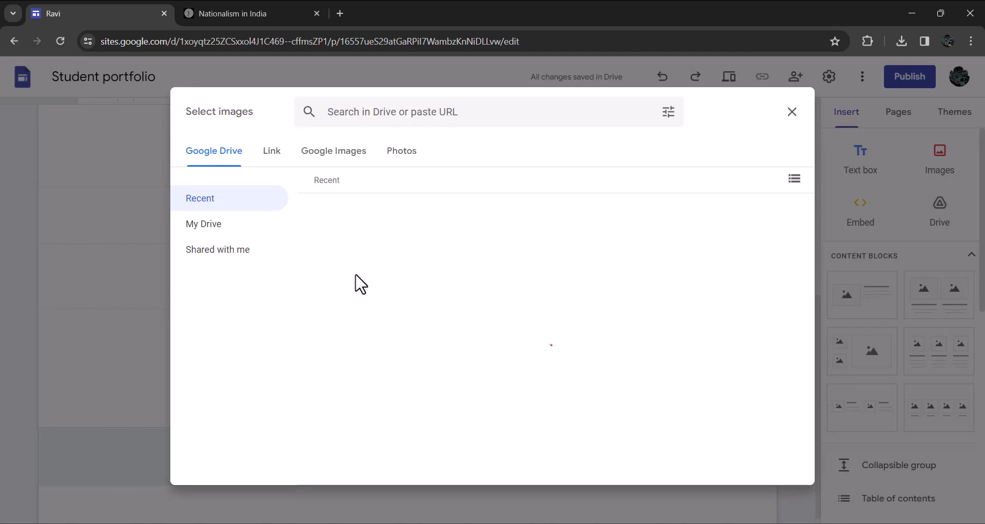
left_click(792, 114)
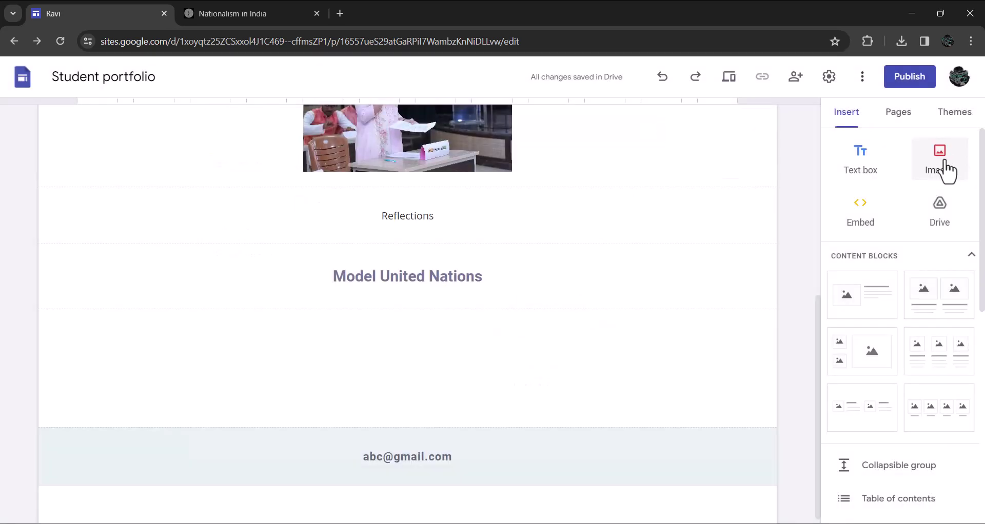
left_click(945, 163)
left_click(934, 200)
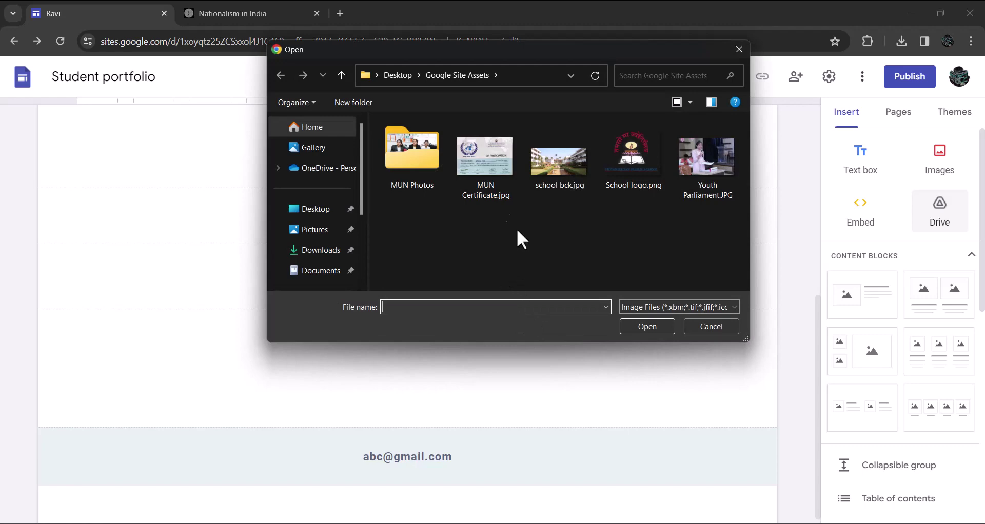
left_click(488, 191)
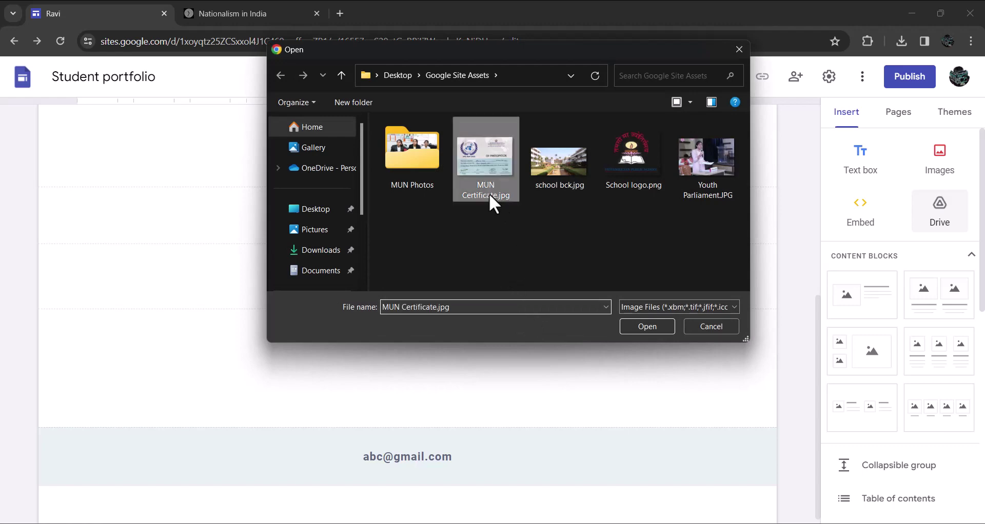
left_click(637, 327)
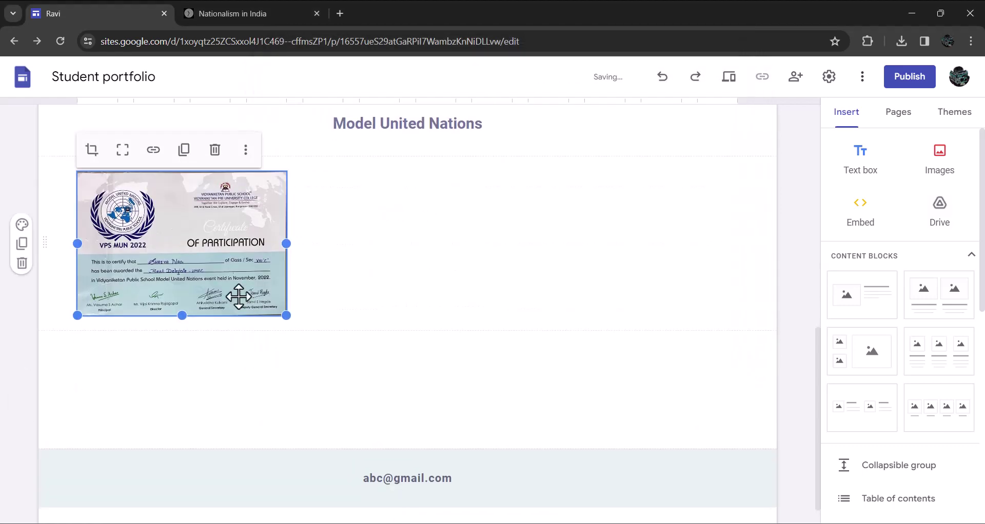
left_click_drag(239, 296, 432, 274)
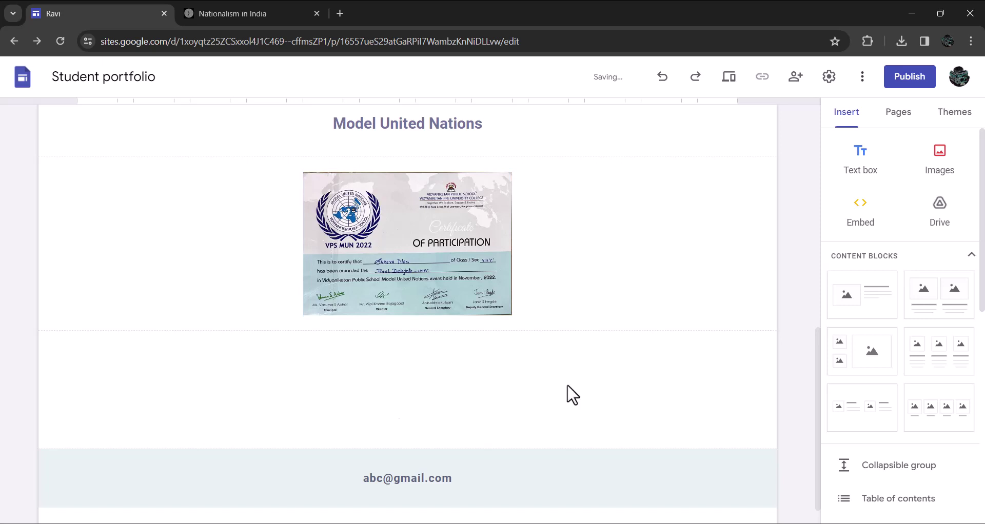
Upload all eight photos from the MUN Photos folder as an image carousel and centre it below the certificate
scroll(893, 374, "down", 2)
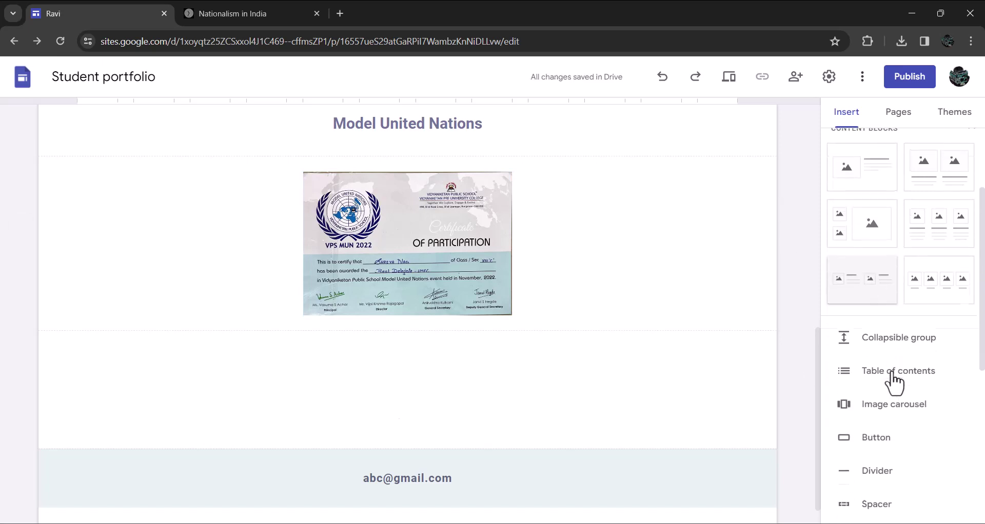
left_click(903, 413)
left_click(374, 230)
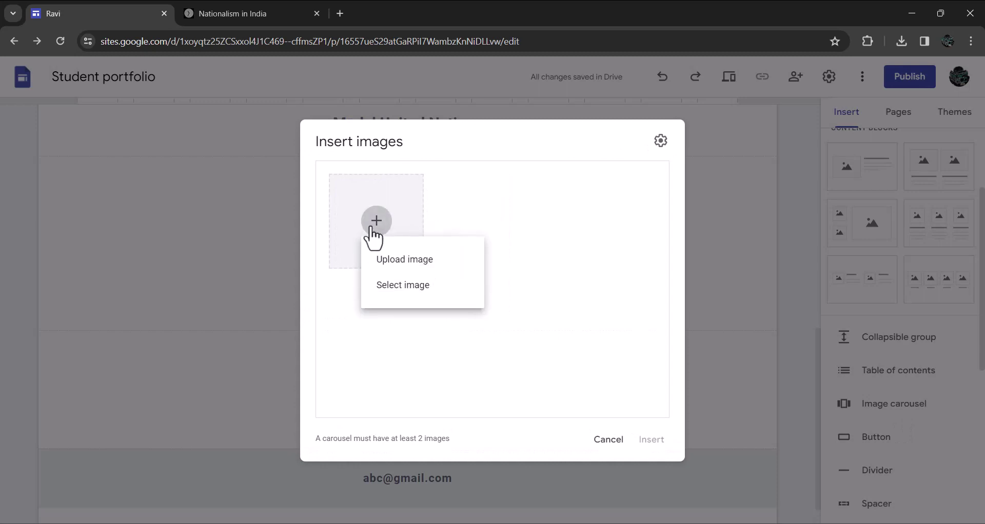
left_click(404, 262)
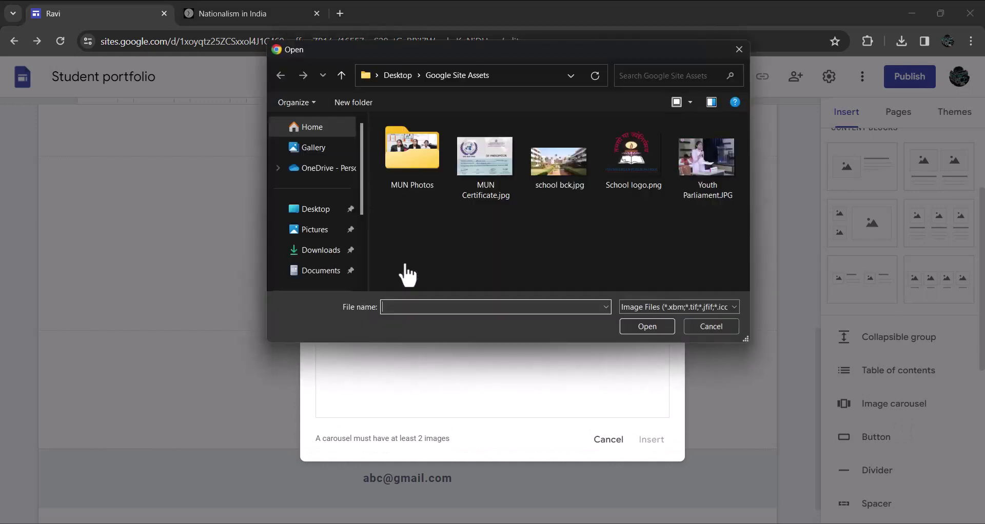
double_click(411, 165)
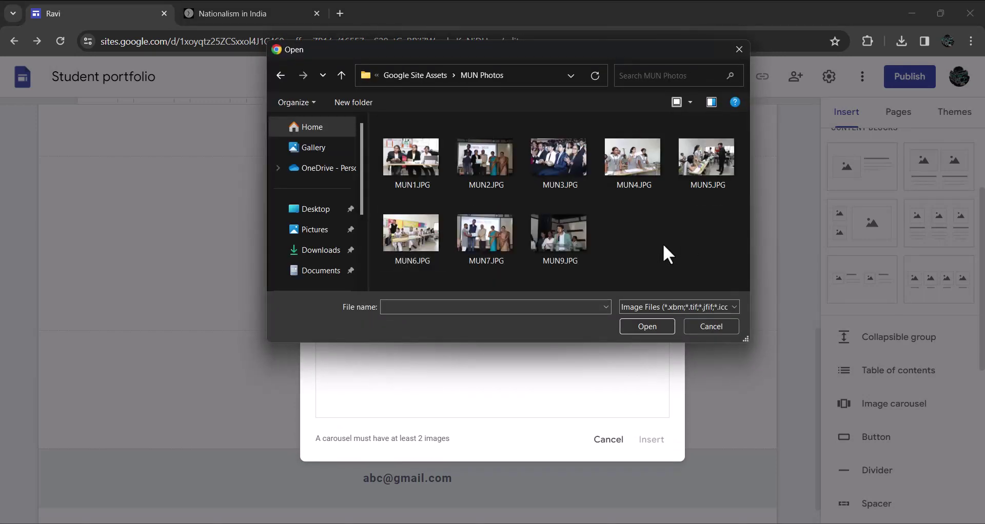
key("ctrl+a")
left_click(644, 325)
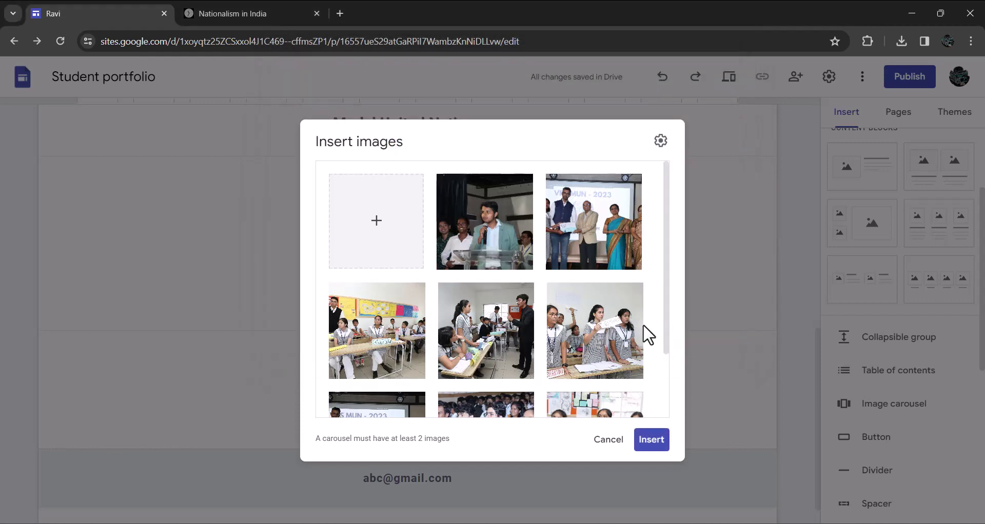
left_click(649, 447)
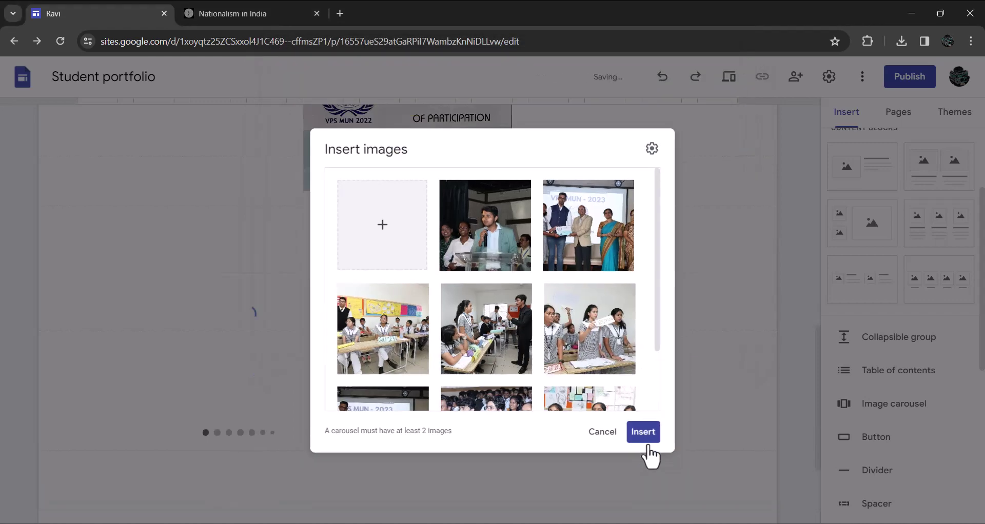
left_click_drag(283, 300, 493, 280)
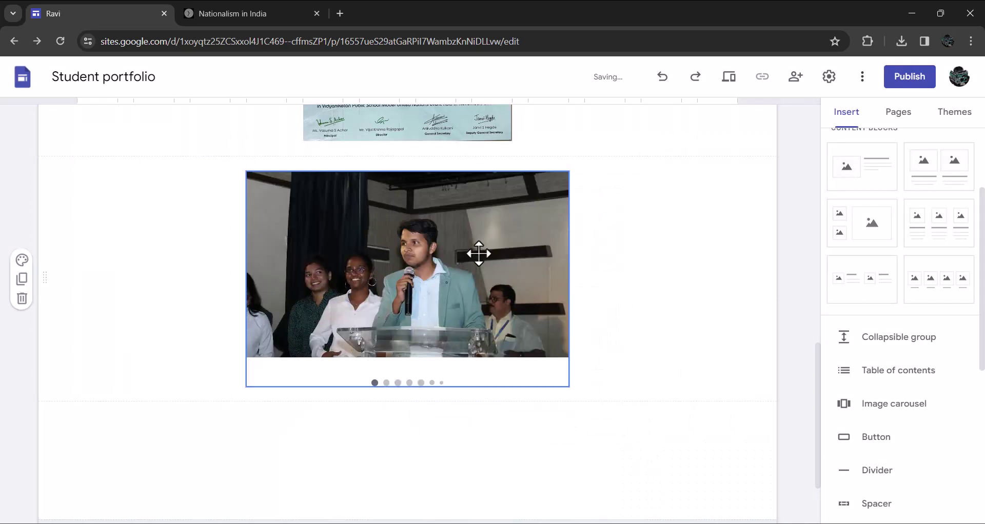
Turn on Auto-start for the MUN carousel with Medium transition speed and apply the settings
left_click(494, 246)
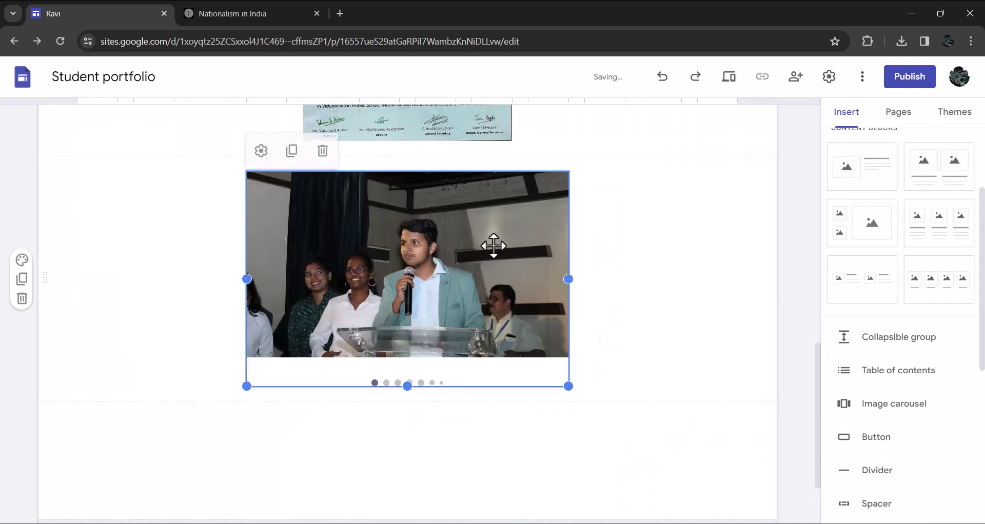
left_click(262, 152)
left_click(658, 144)
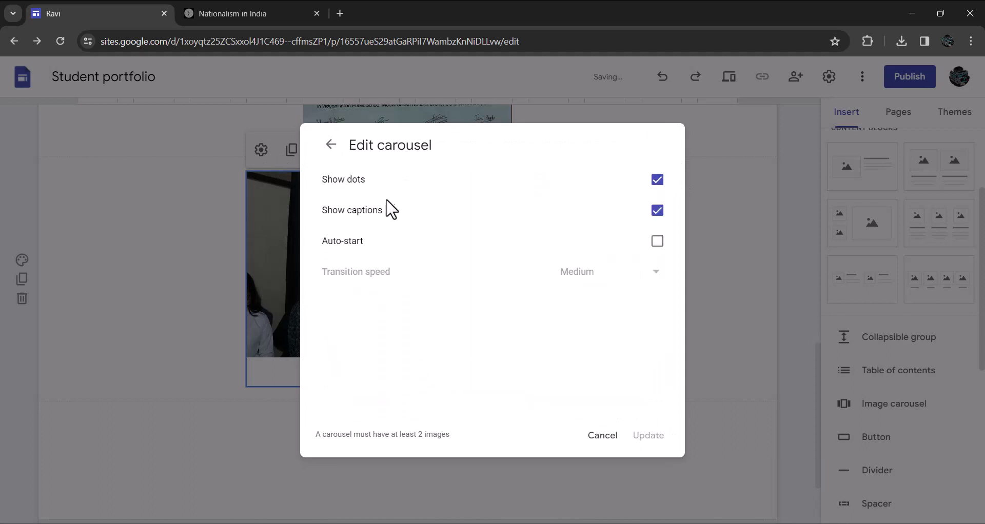
left_click(657, 241)
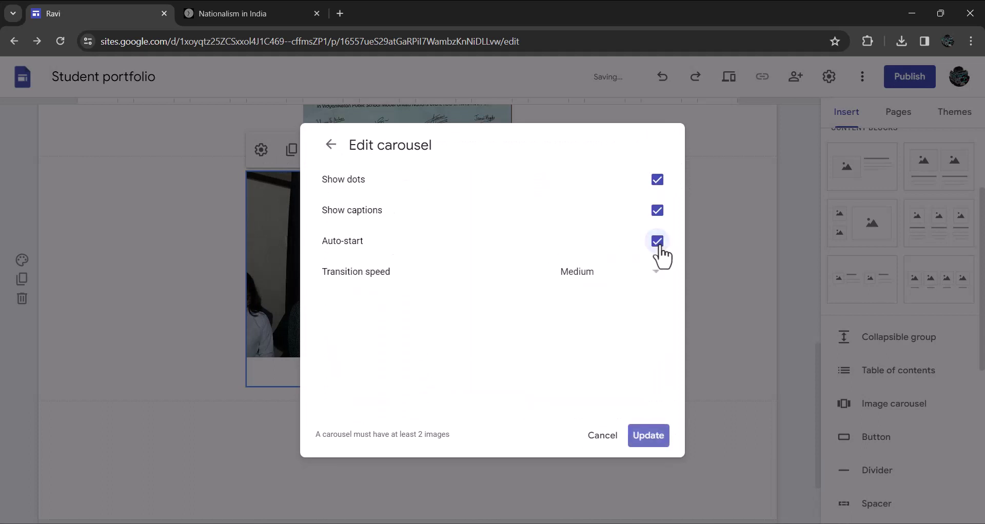
left_click(651, 281)
left_click(577, 341)
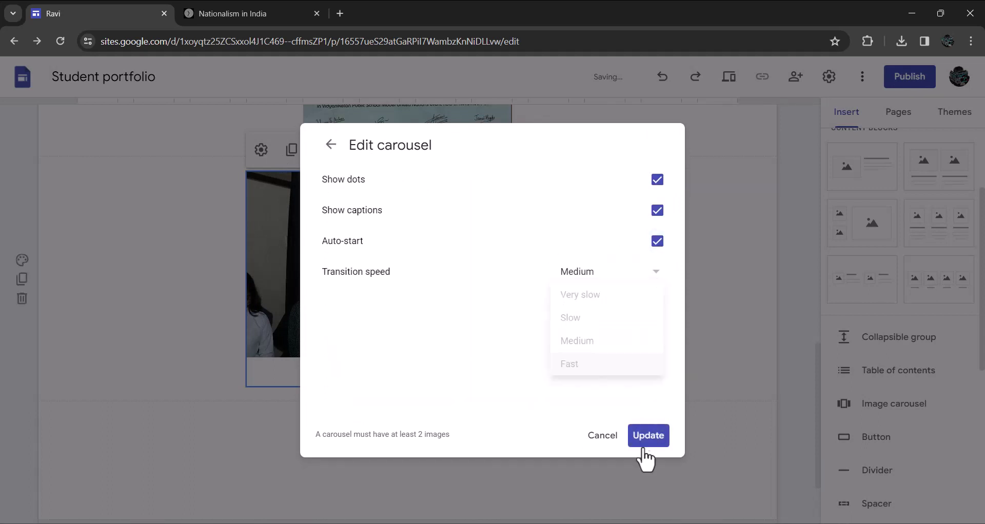
left_click(648, 437)
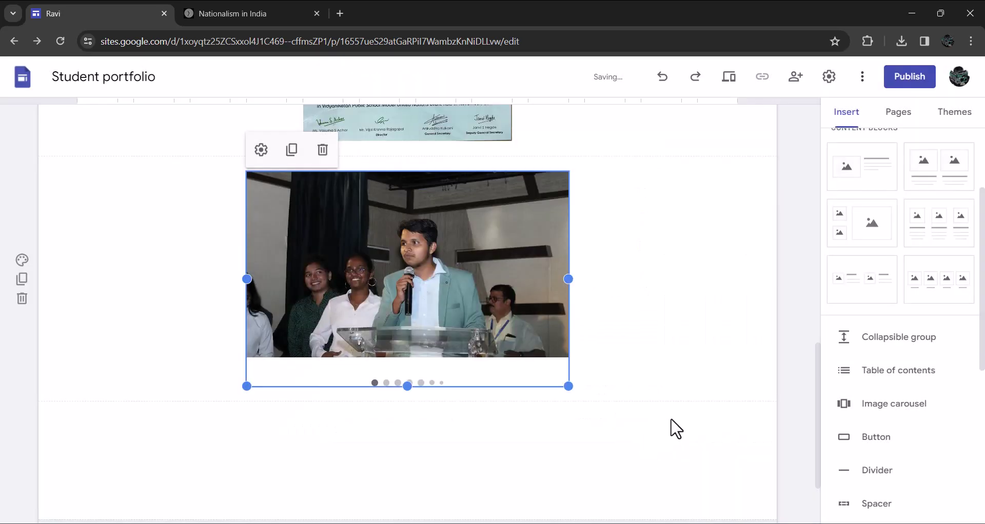
scroll(685, 423, "up", 5)
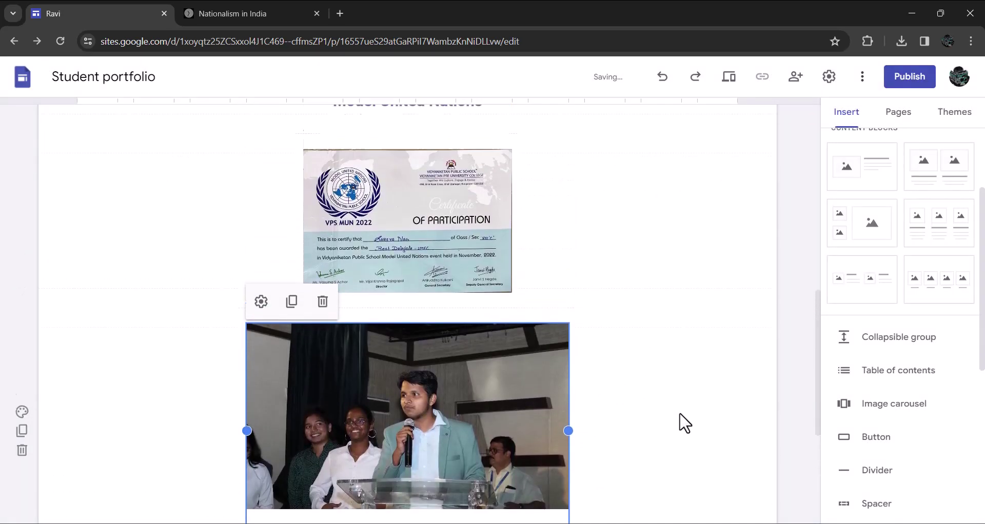
scroll(685, 423, "down", 5)
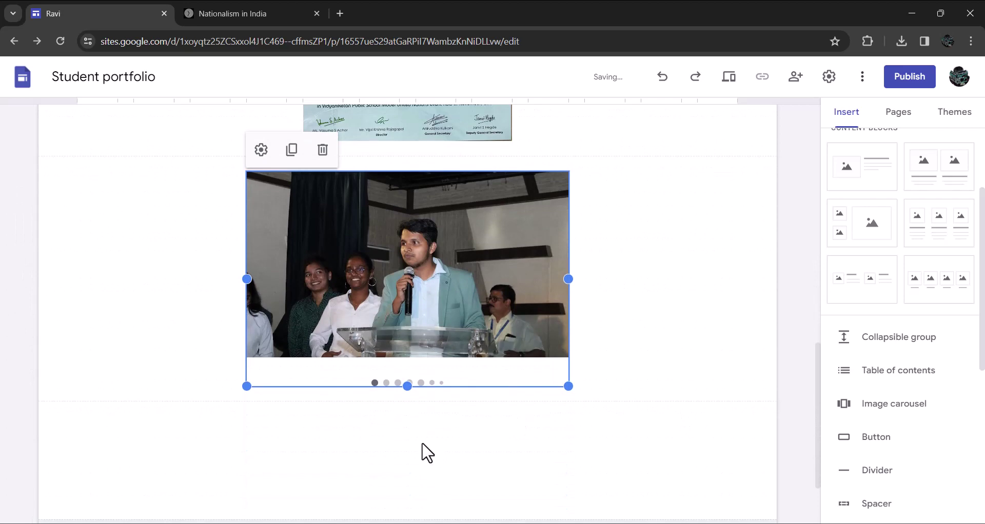
Add a text box below the carousel reading 'Reflections' and style it as a heading
left_click(427, 453)
double_click(408, 447)
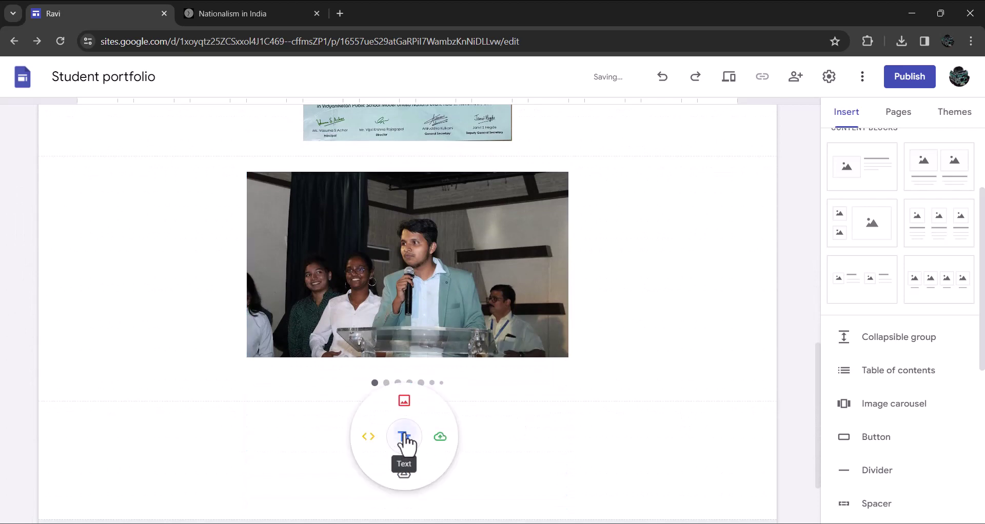
left_click(406, 441)
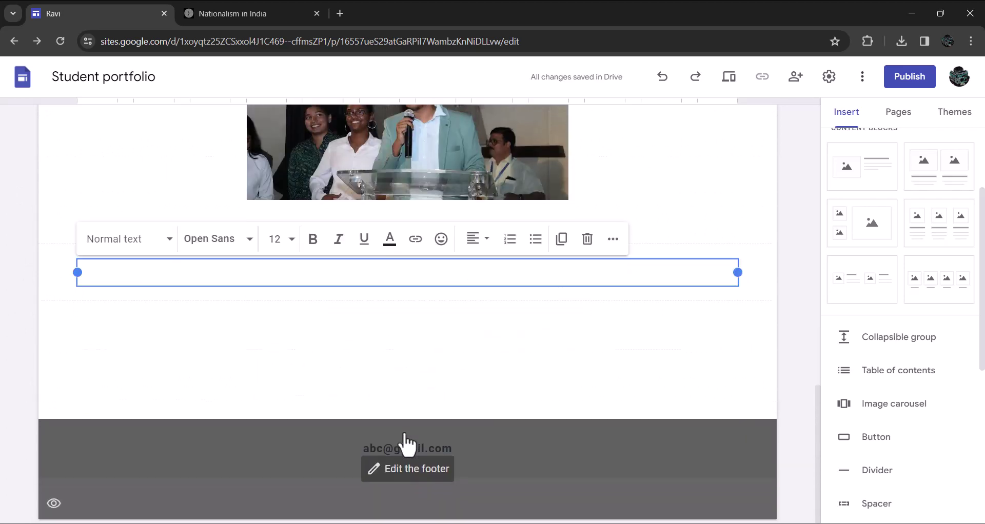
type("Reflections")
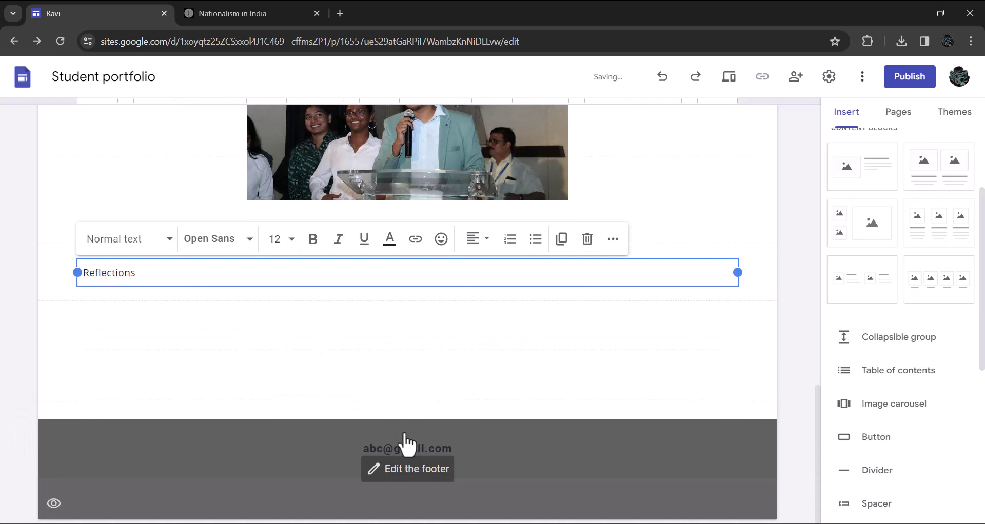
key("ctrl+a")
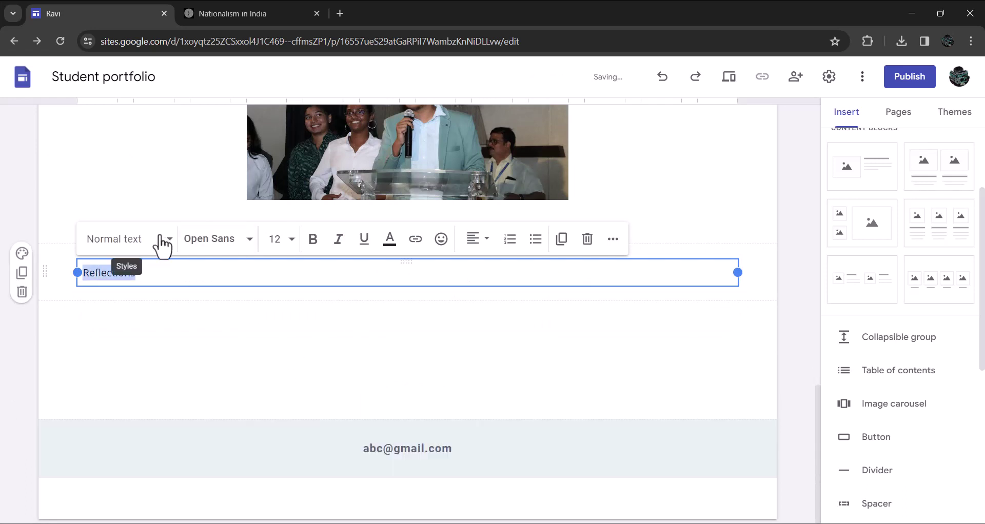
left_click(166, 245)
left_click(117, 336)
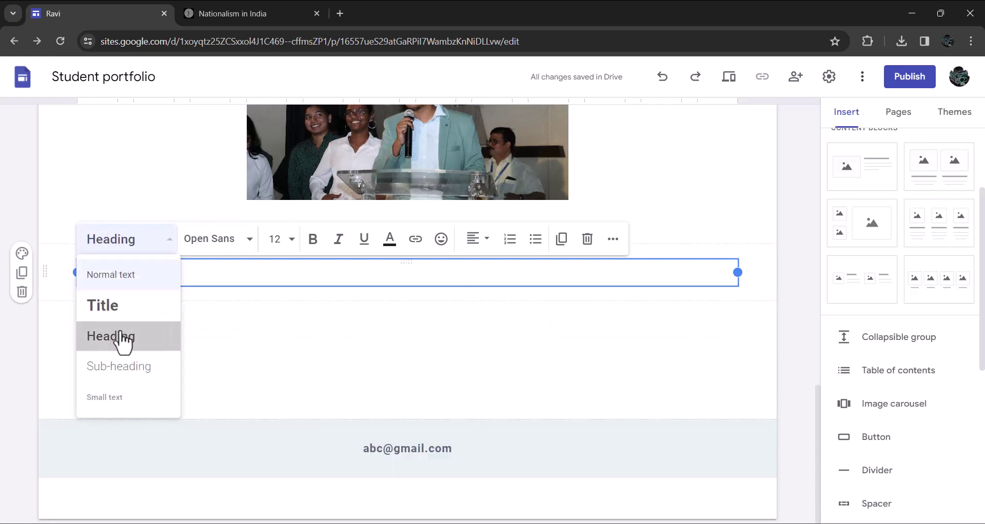
Centre-align the Reflections heading
left_click(474, 239)
left_click(470, 312)
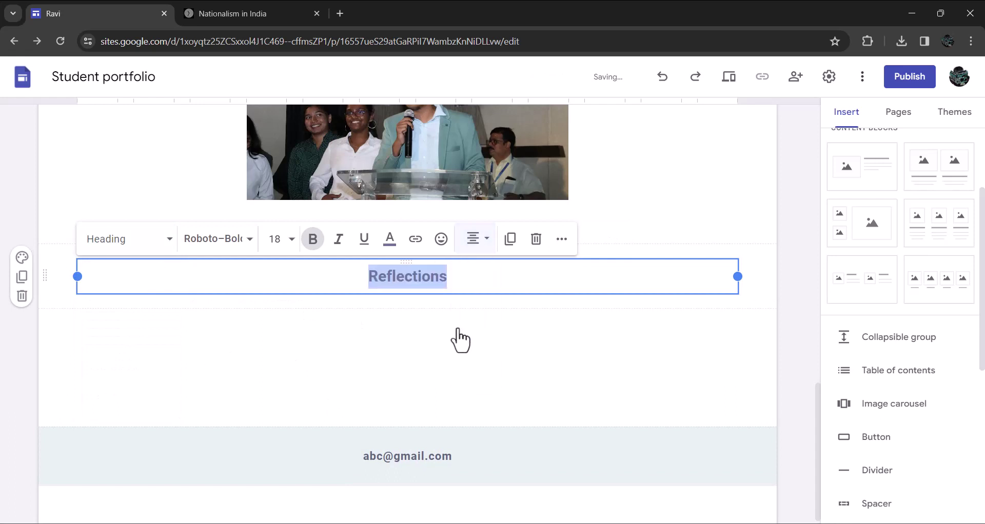
left_click(590, 377)
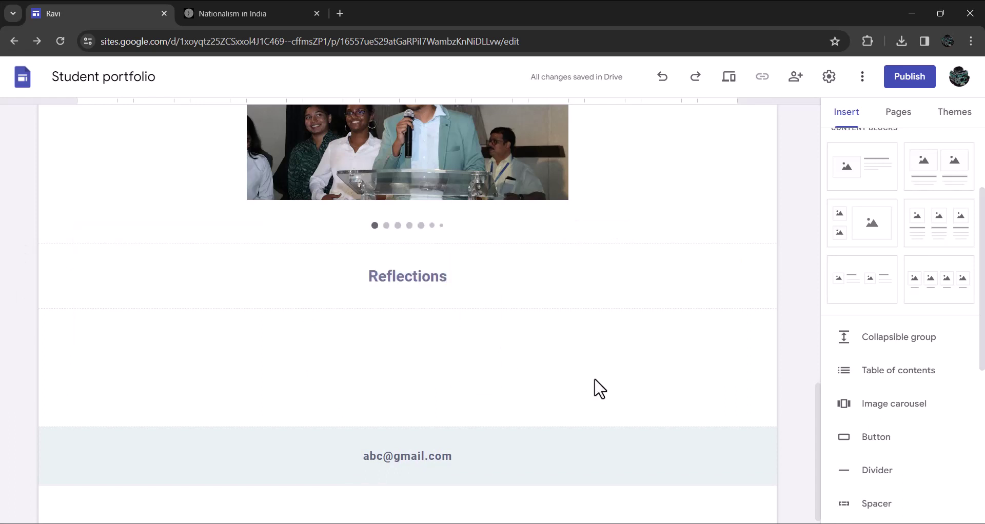
scroll(598, 388, "up", 2)
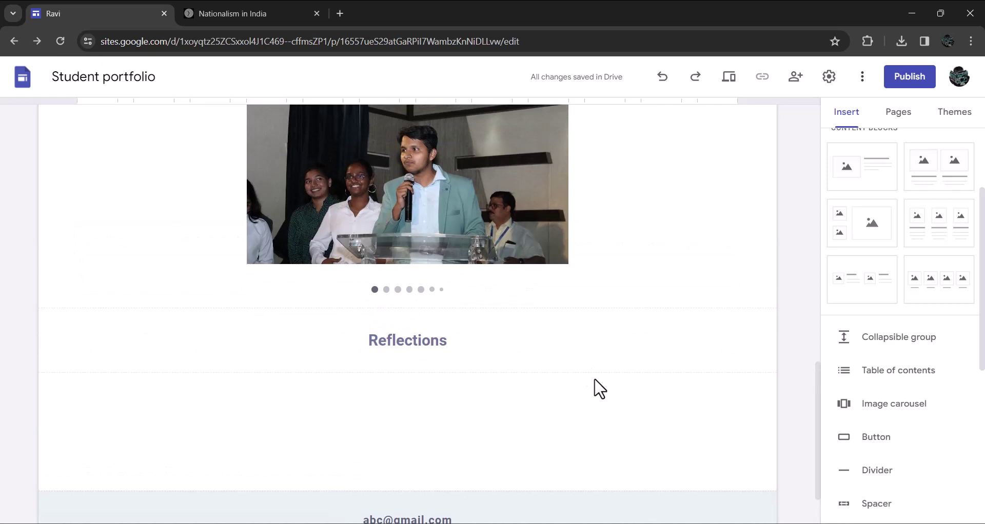
scroll(599, 388, "up", 4)
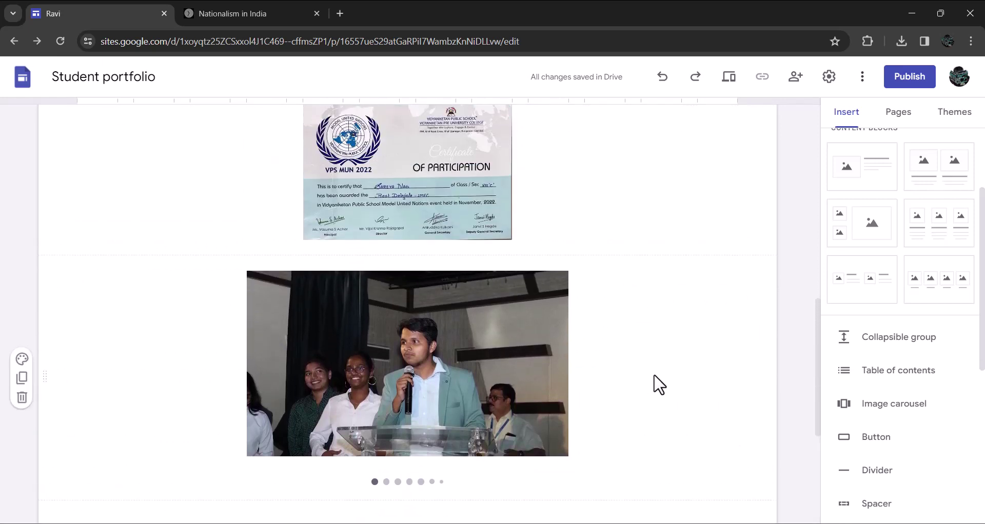
scroll(659, 384, "up", 4)
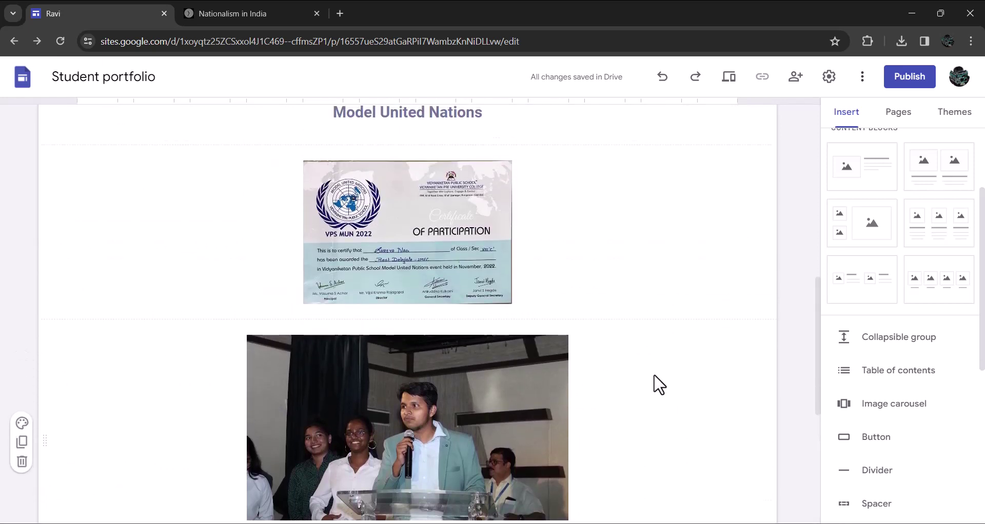
scroll(659, 384, "up", 1)
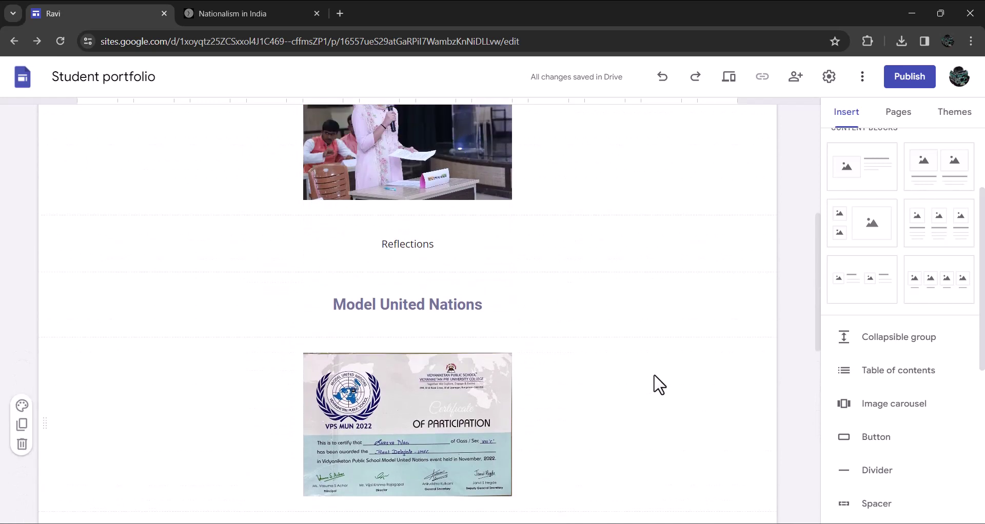
scroll(659, 384, "up", 5)
scroll(659, 385, "up", 2)
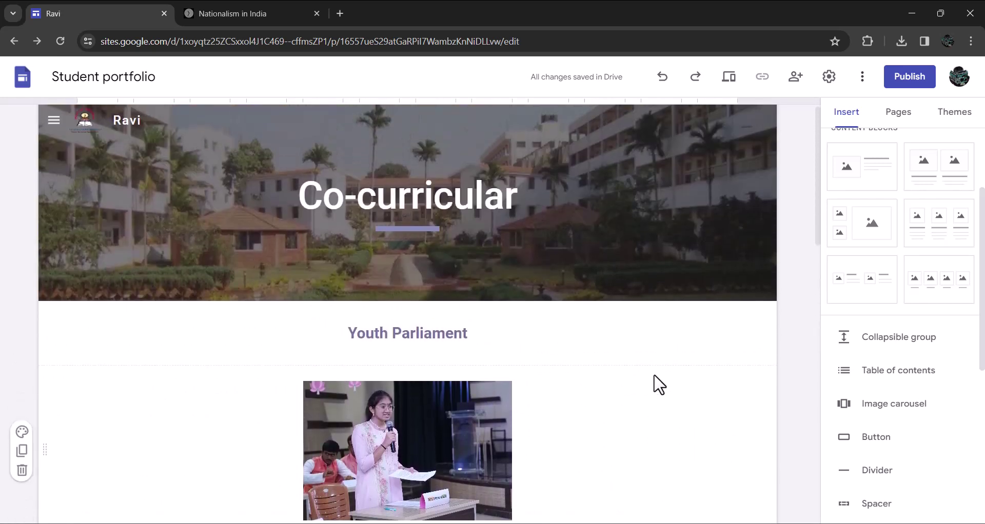
scroll(659, 385, "up", 1)
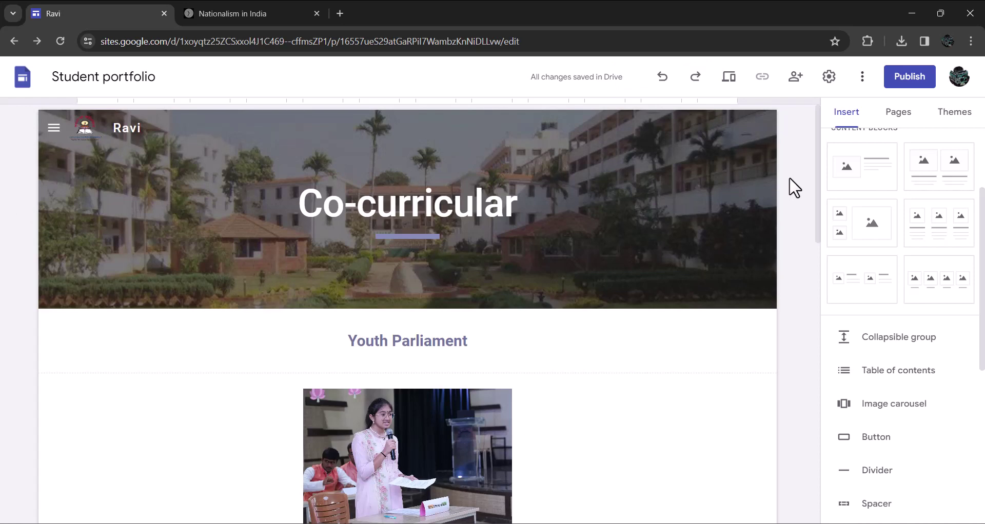
left_click(729, 77)
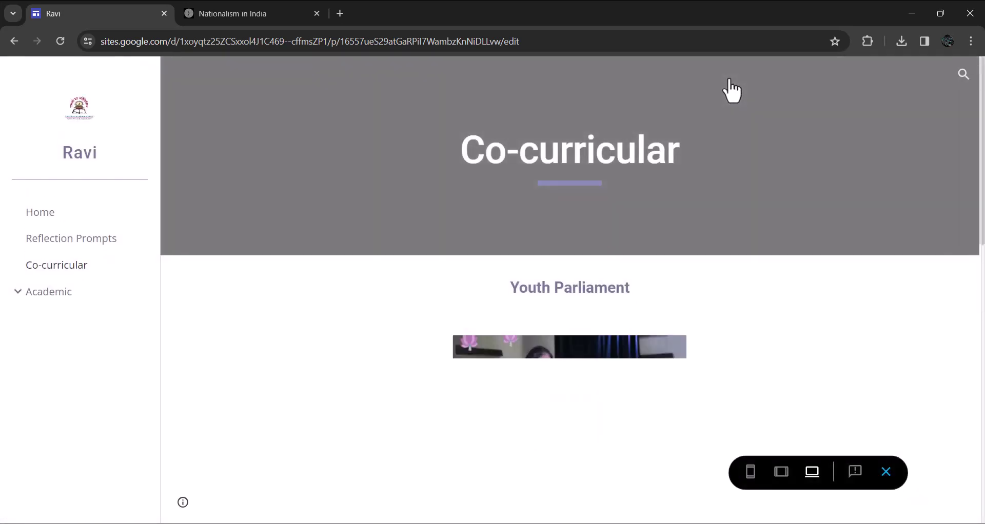
scroll(770, 285, "down", 7)
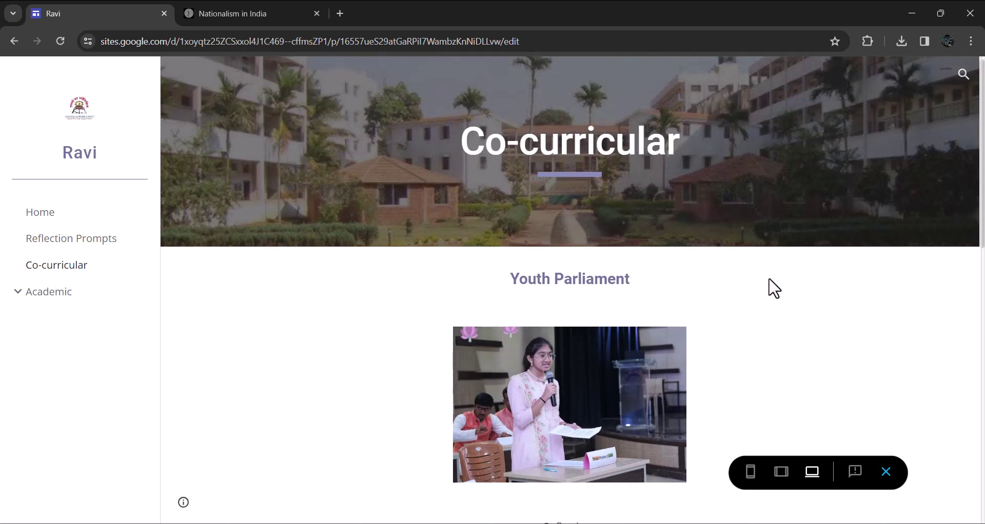
scroll(774, 289, "down", 3)
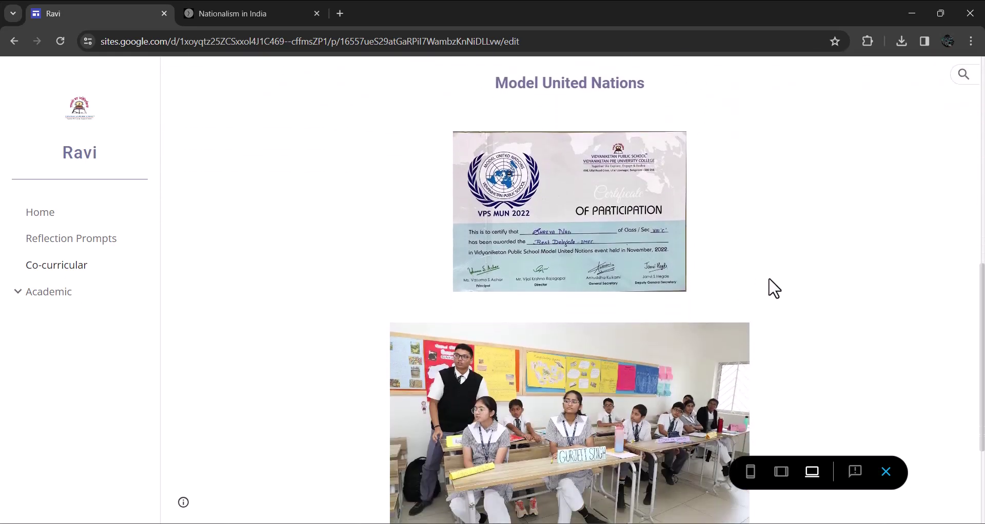
scroll(774, 288, "up", 4)
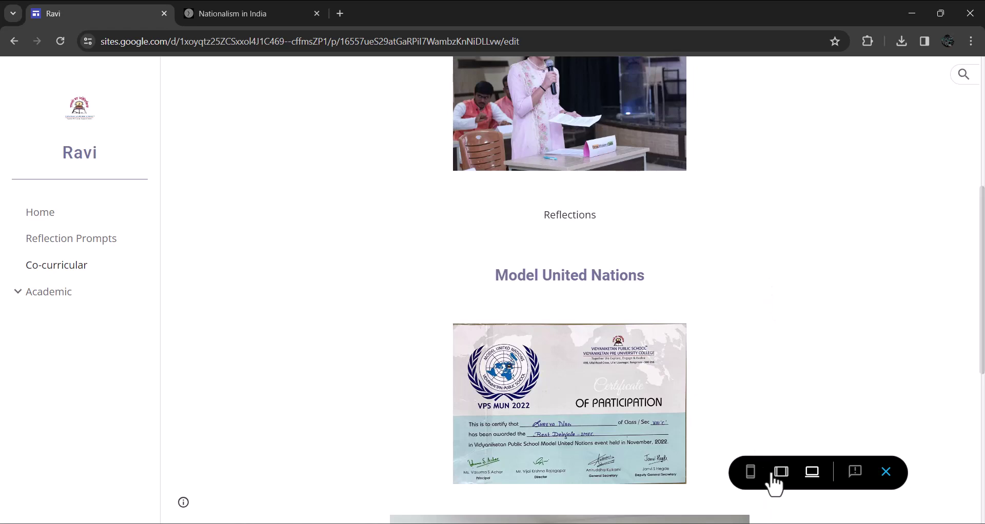
left_click(780, 472)
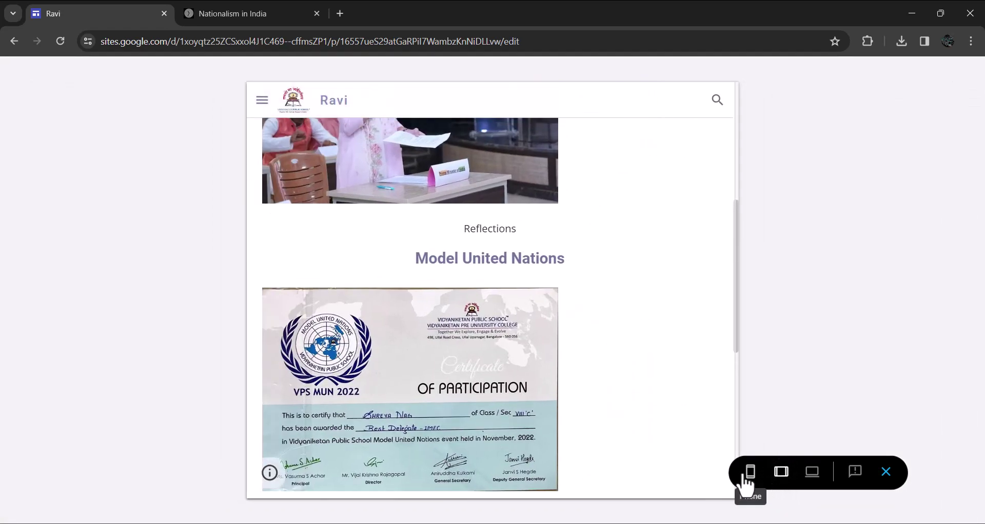
left_click(742, 477)
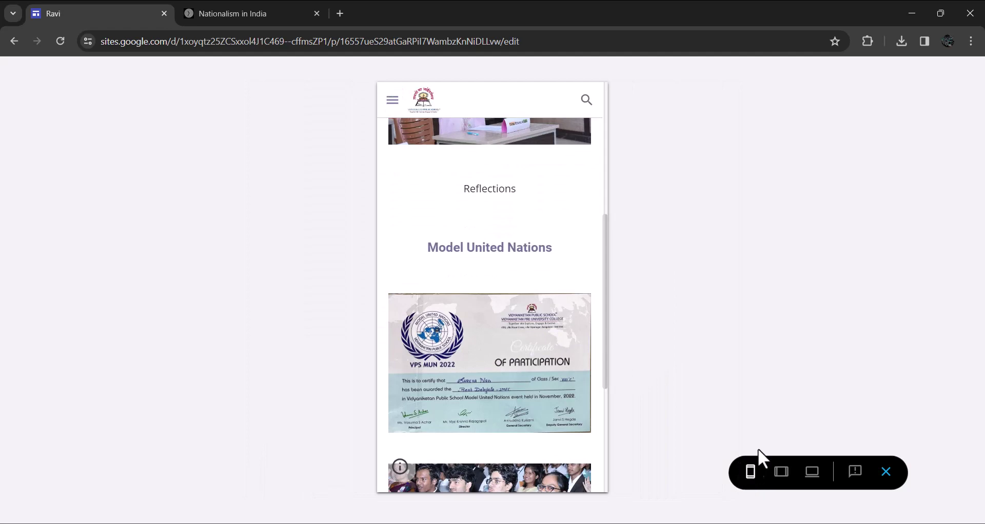
left_click(886, 472)
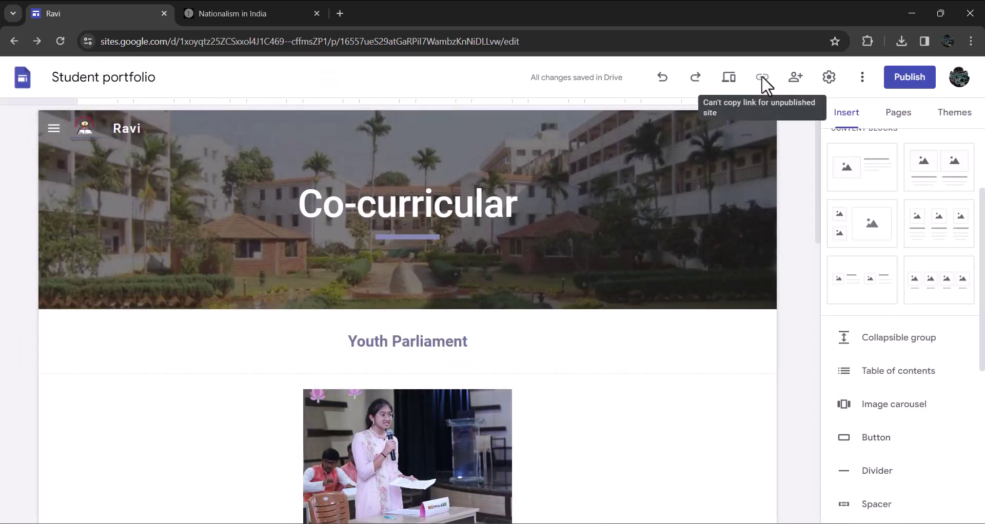
Invite a suggested contact to the Student portfolio site with the Editor role
left_click(796, 84)
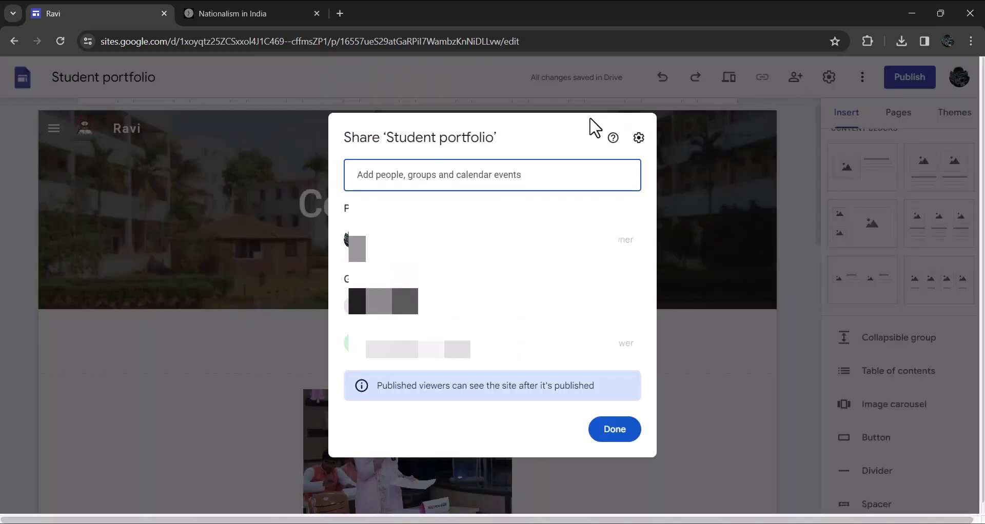
left_click(478, 172)
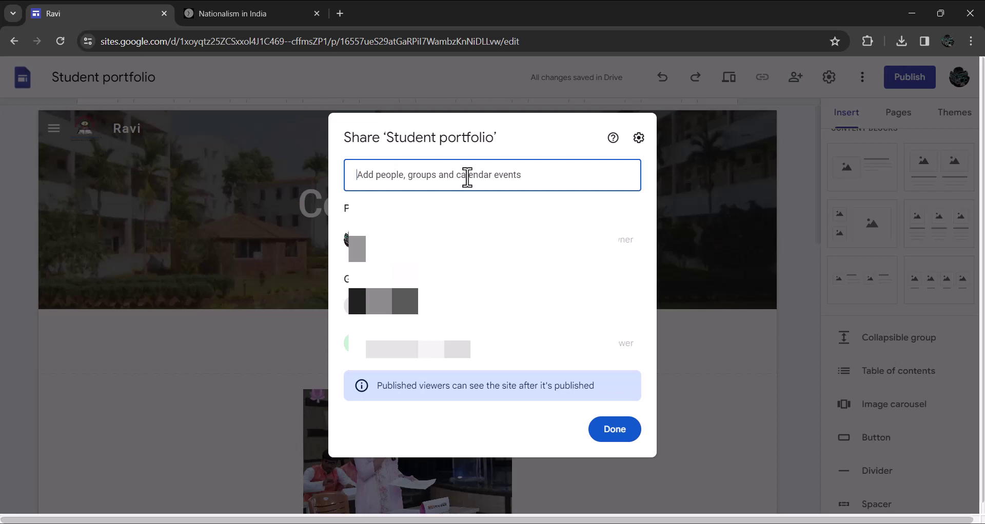
left_click(467, 177)
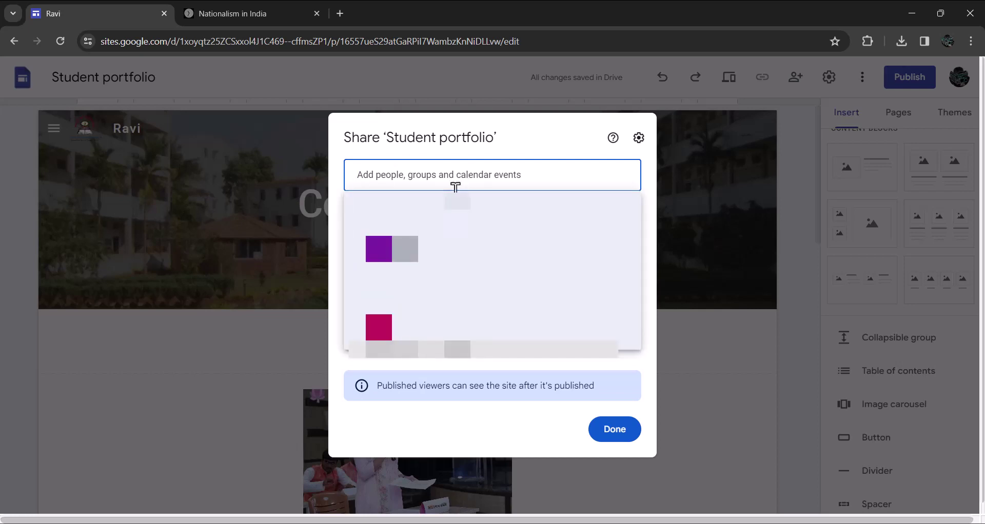
left_click(455, 219)
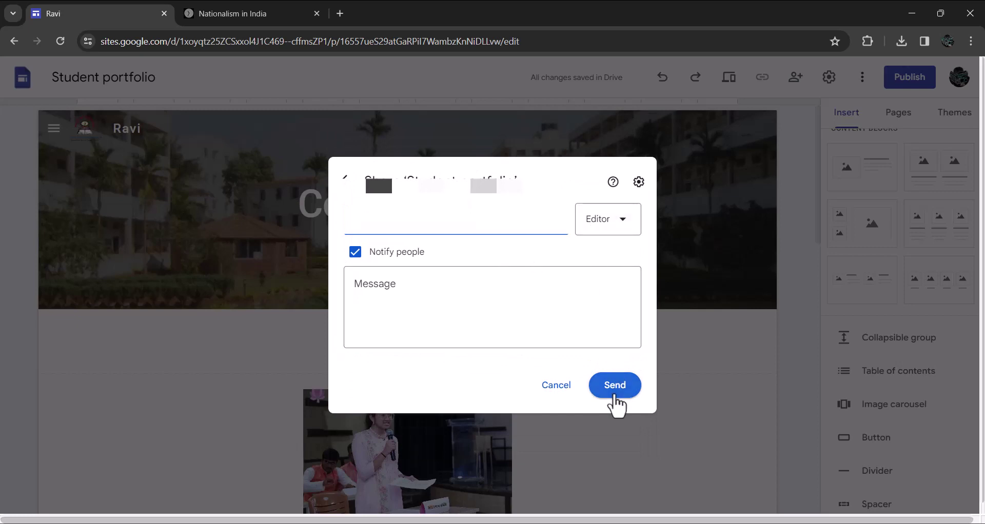
left_click(615, 386)
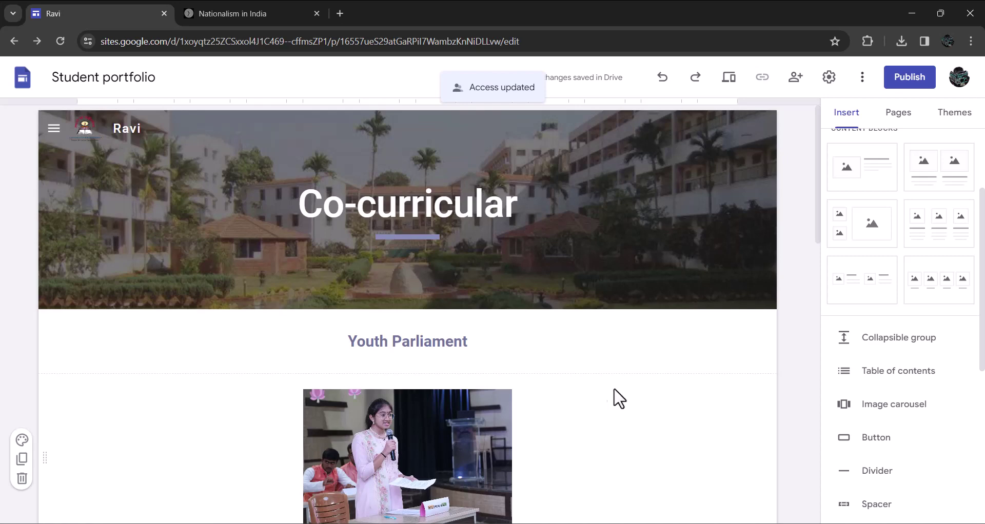
Publish the site with the pasted web address 'portfoliosample1'
scroll(616, 401, "down", 10)
scroll(619, 399, "down", 1)
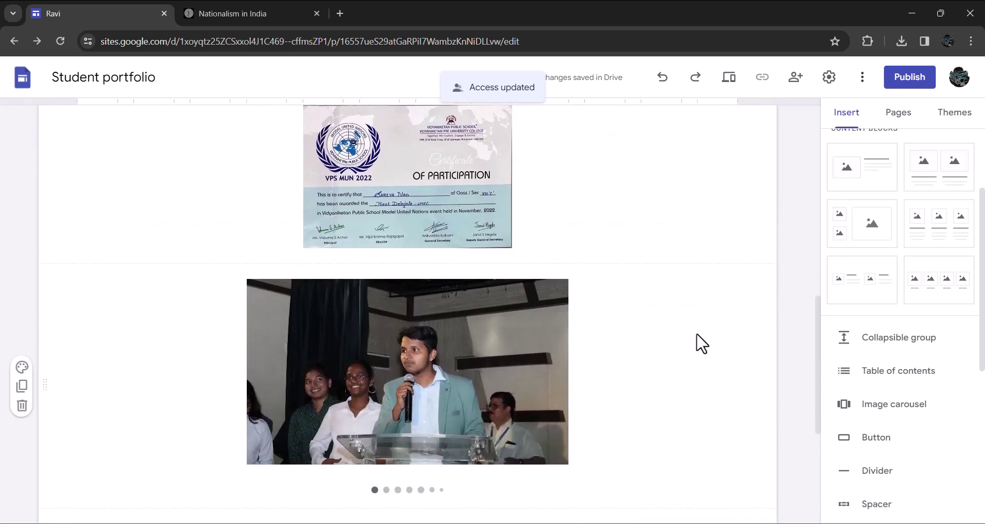
scroll(700, 342, "up", 6)
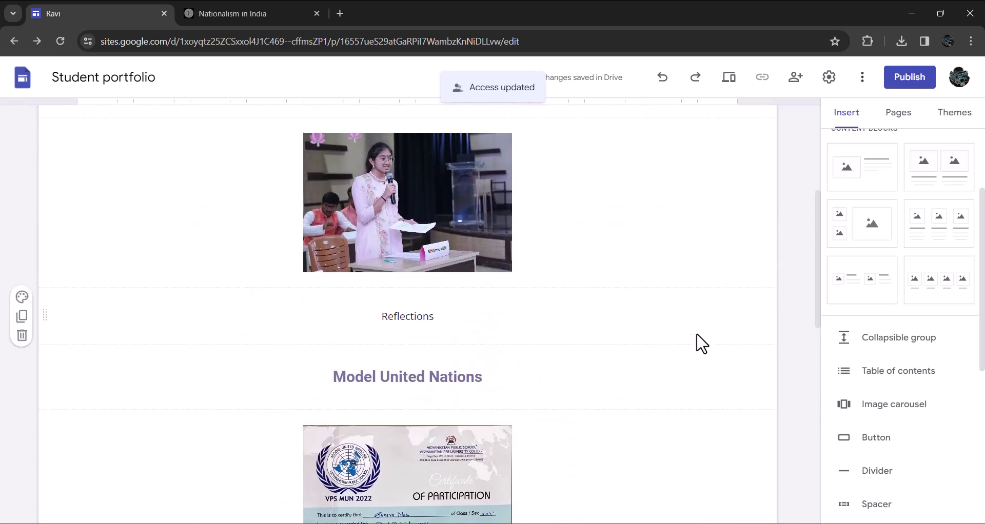
left_click(904, 86)
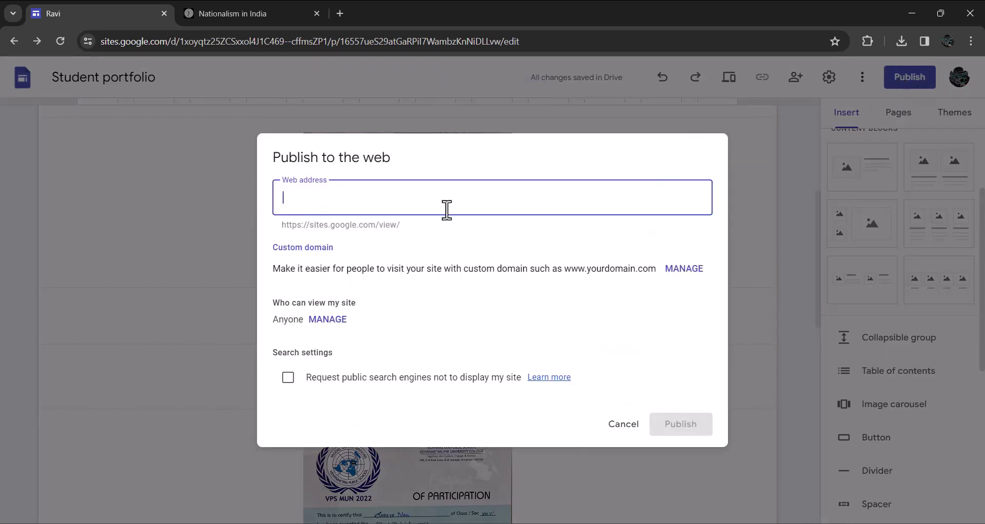
type("portfoliosample1")
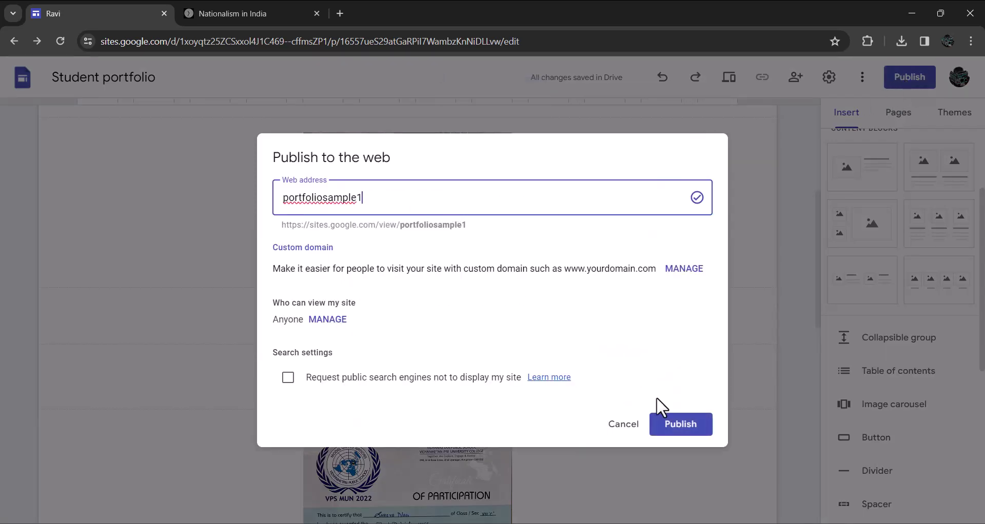
left_click(672, 425)
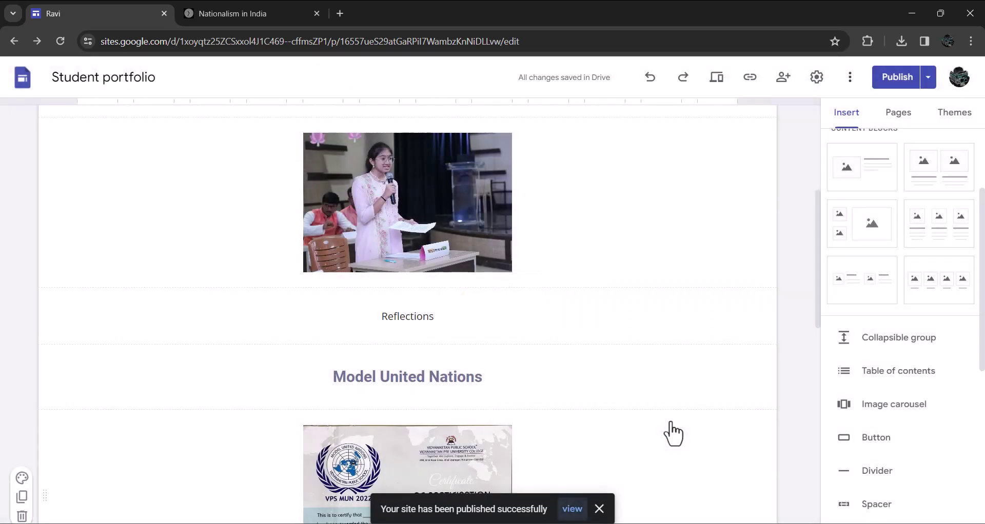
Copy the published Co-curricular page link, sites.google.com/view/portfoliosample1/co-curricular
left_click(750, 80)
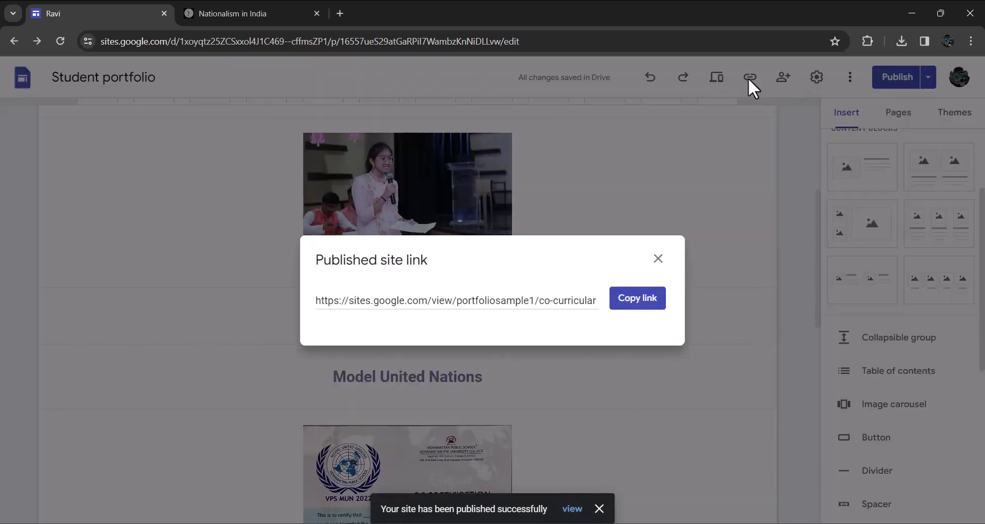
left_click(643, 301)
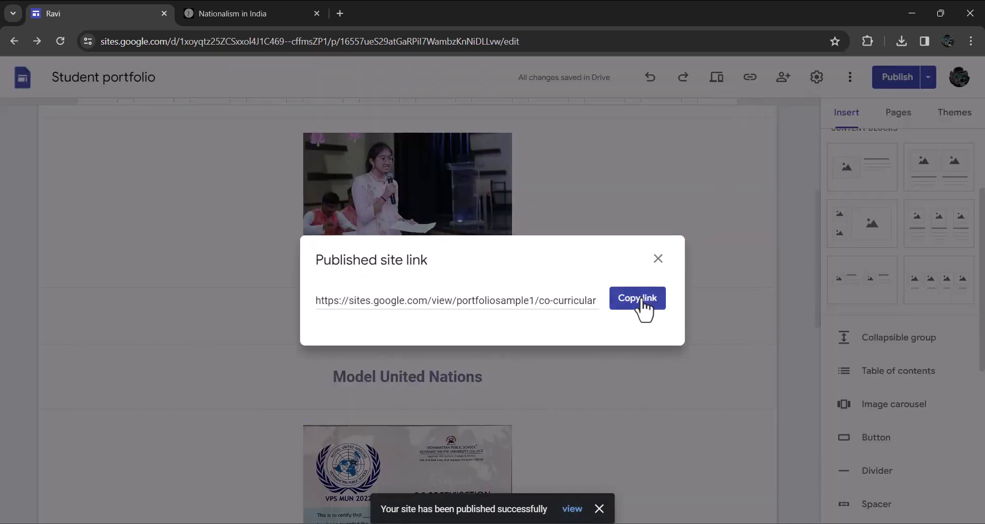